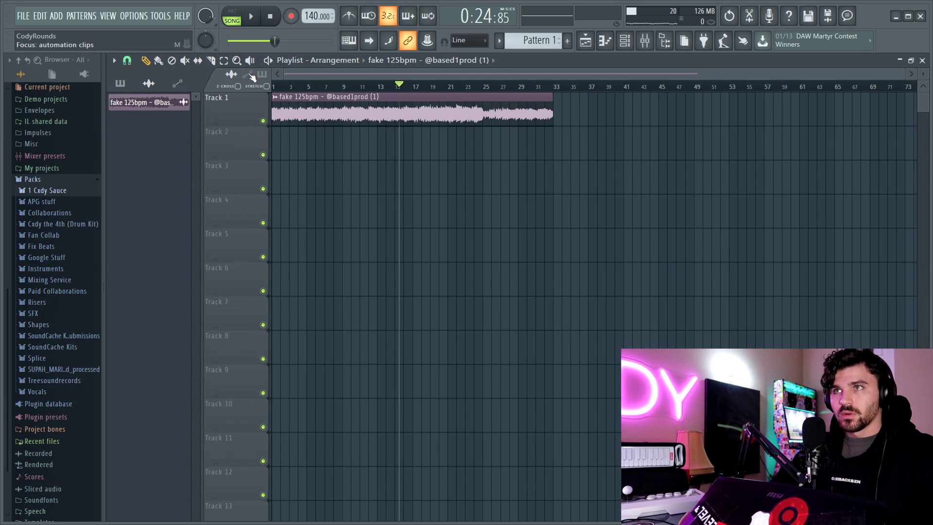
{"action": "scroll", "coordinate": [391, 71], "scroll_direction": "down", "scroll_amount": 2}
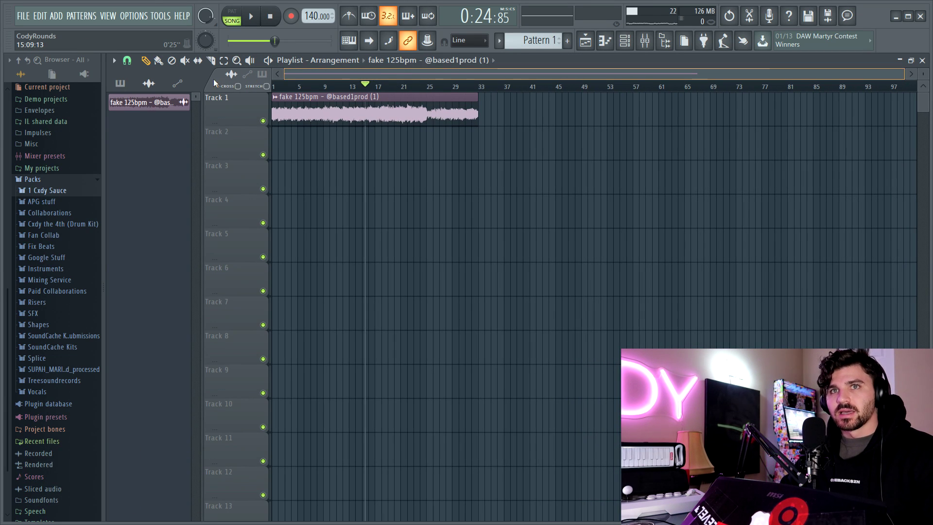
{"action": "left_click", "coordinate": [46, 186]}
{"action": "left_click", "coordinate": [33, 216]}
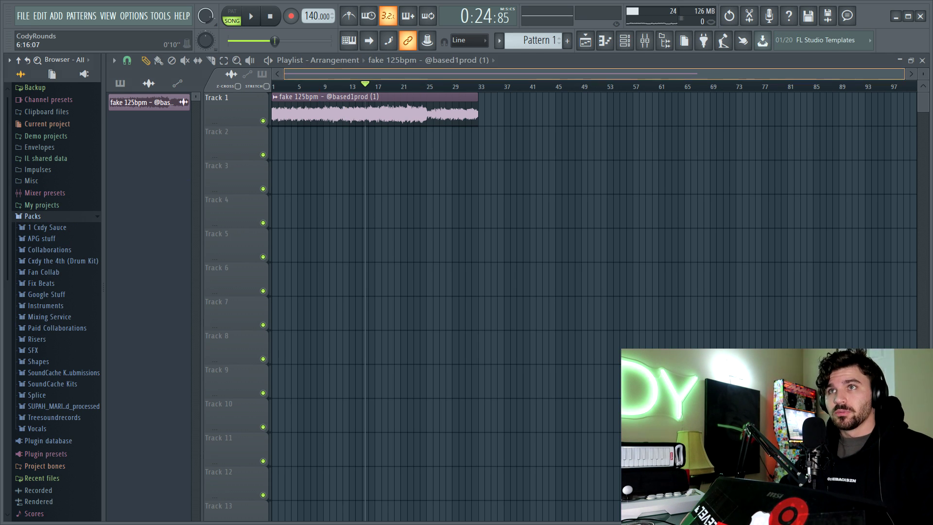
{"action": "scroll", "coordinate": [312, 88], "scroll_direction": "up", "scroll_amount": 3}
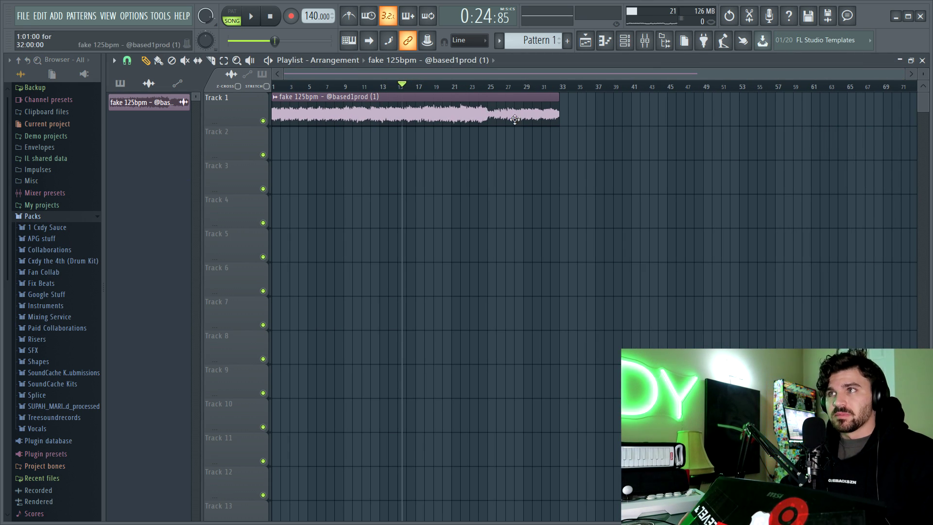
- Try out the Time stretching options in the sample settings of the fake 125bpm audio clip
{"action": "double_click", "coordinate": [502, 120]}
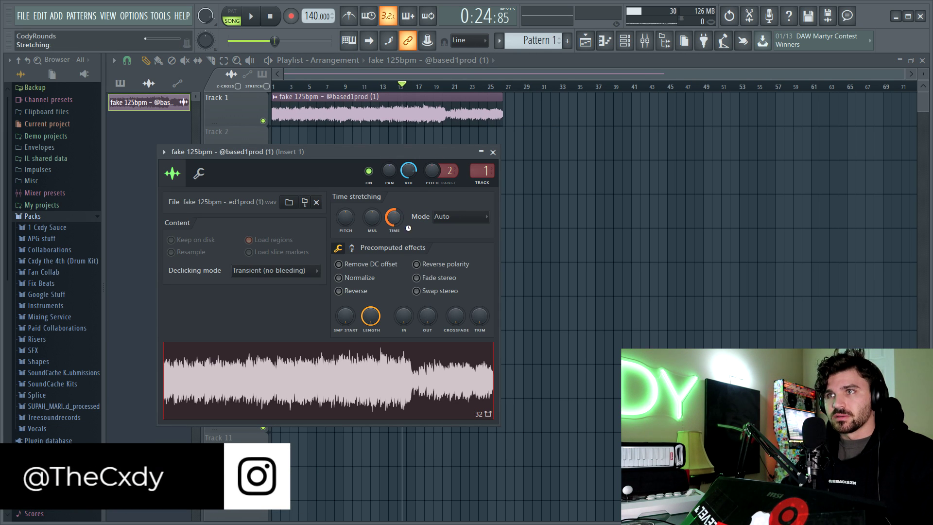
{"action": "right_click", "coordinate": [396, 218]}
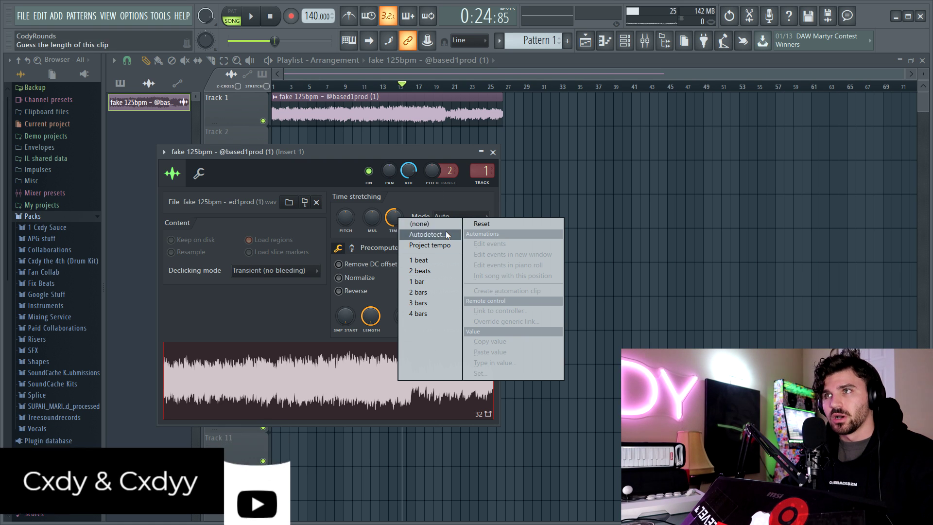
{"action": "left_click", "coordinate": [401, 220]}
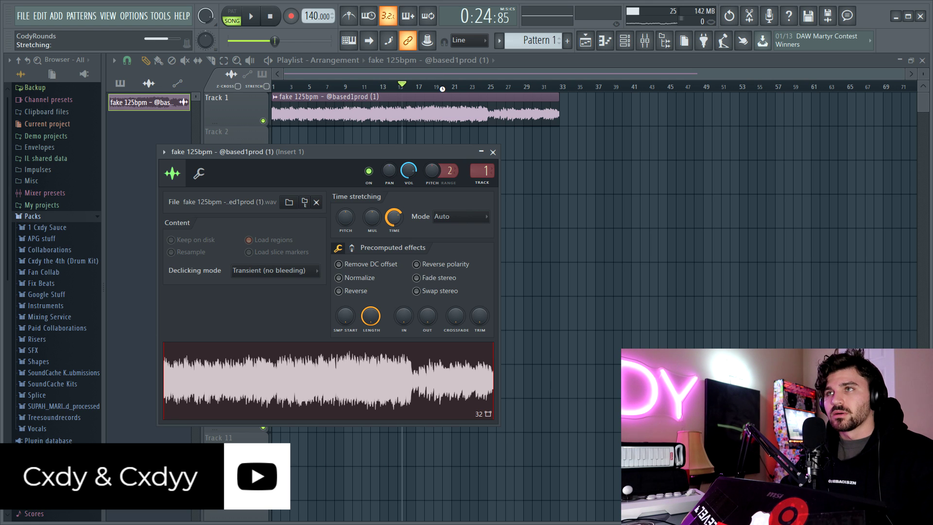
- Play the loop from the start and open the Cxdy the 4th (Drum Kit) pack in the browser
{"action": "left_click_drag", "start_coordinate": [447, 88], "coordinate": [262, 89]}
{"action": "key", "text": "space"}
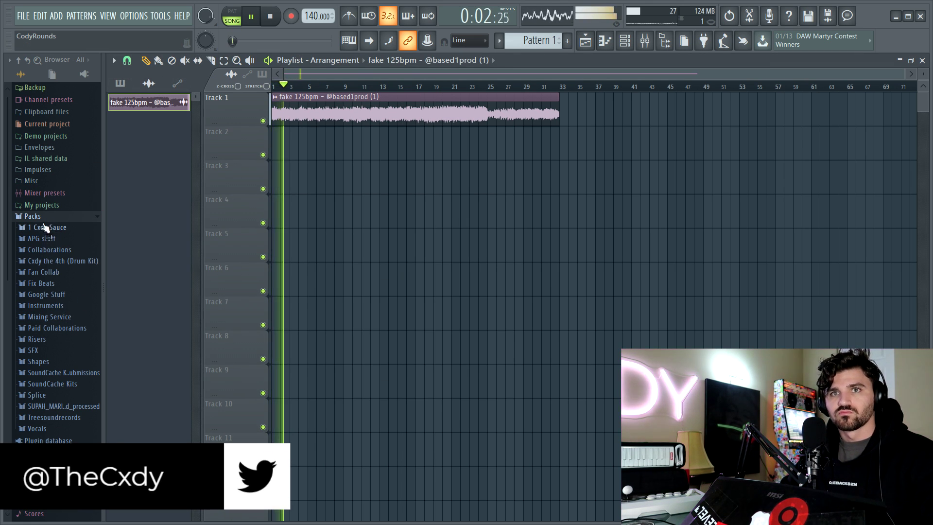
{"action": "left_click", "coordinate": [61, 261]}
{"action": "scroll", "coordinate": [59, 262], "scroll_direction": "down", "scroll_amount": 2}
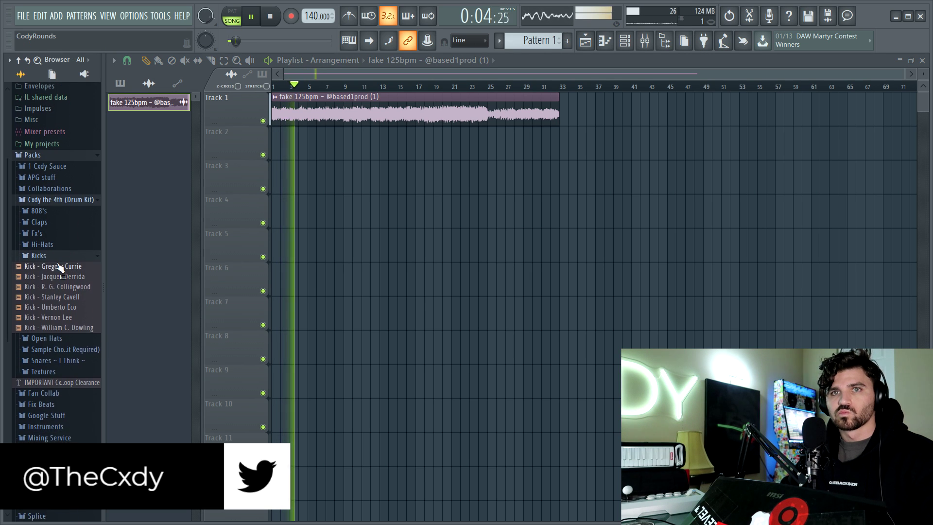
- Listen to the later sections of the loop, starting playback around bars 9, 21 and 25
{"action": "key", "text": "space"}
{"action": "left_click", "coordinate": [349, 88]}
{"action": "key", "text": "space"}
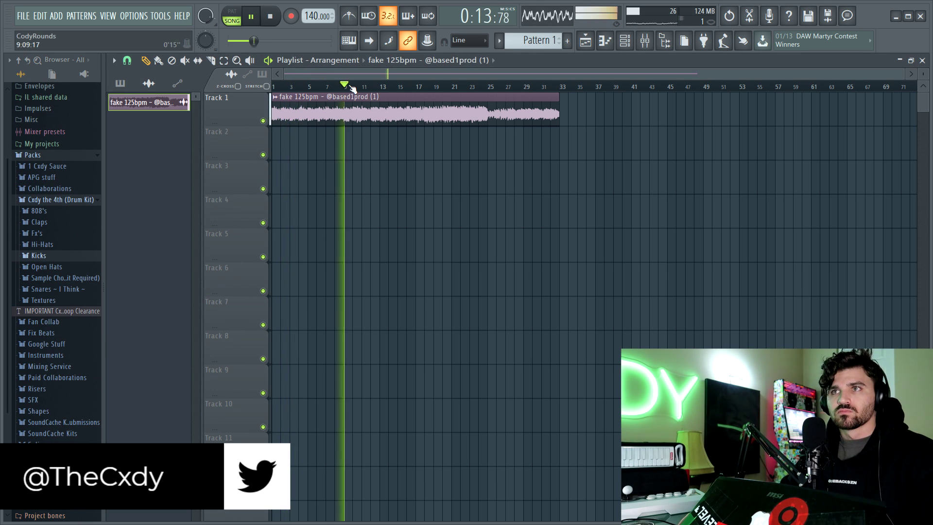
{"action": "left_click", "coordinate": [455, 88]}
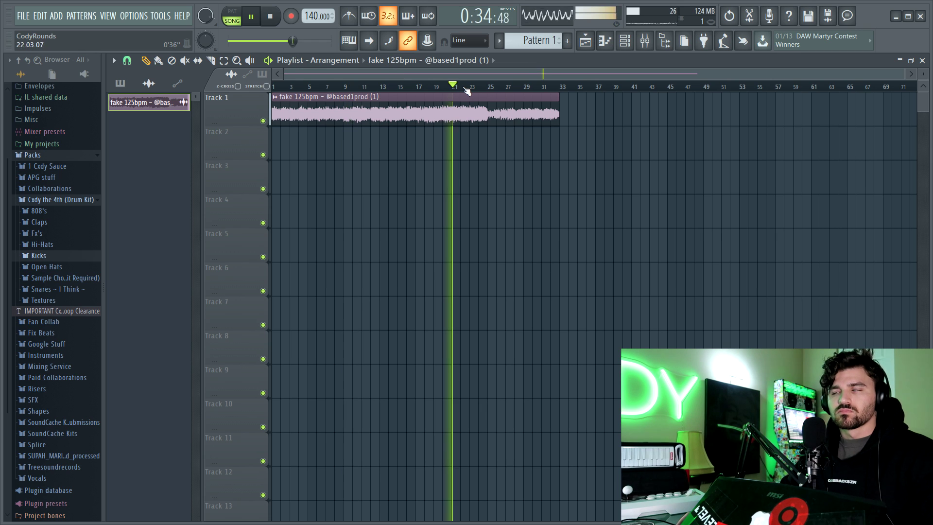
{"action": "left_click", "coordinate": [491, 88]}
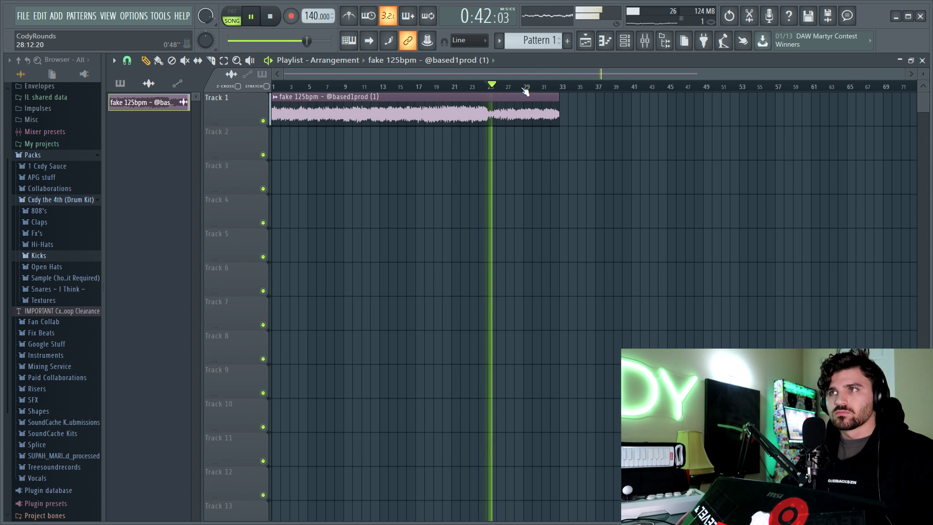
{"action": "key", "text": "space"}
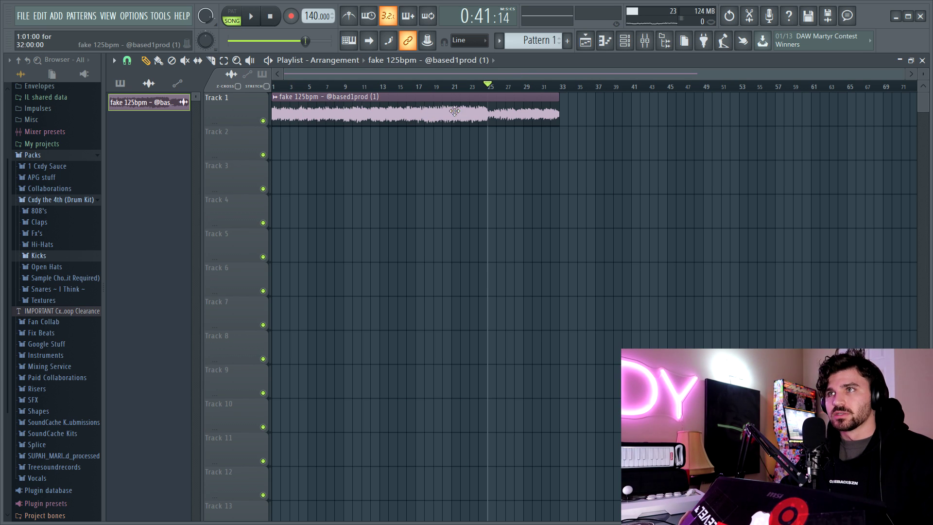
- Slice the audio clip at bars 9, 17 and 25 and delete the section between bars 17 and 25
{"action": "left_click_drag", "start_coordinate": [350, 129], "coordinate": [346, 100]}
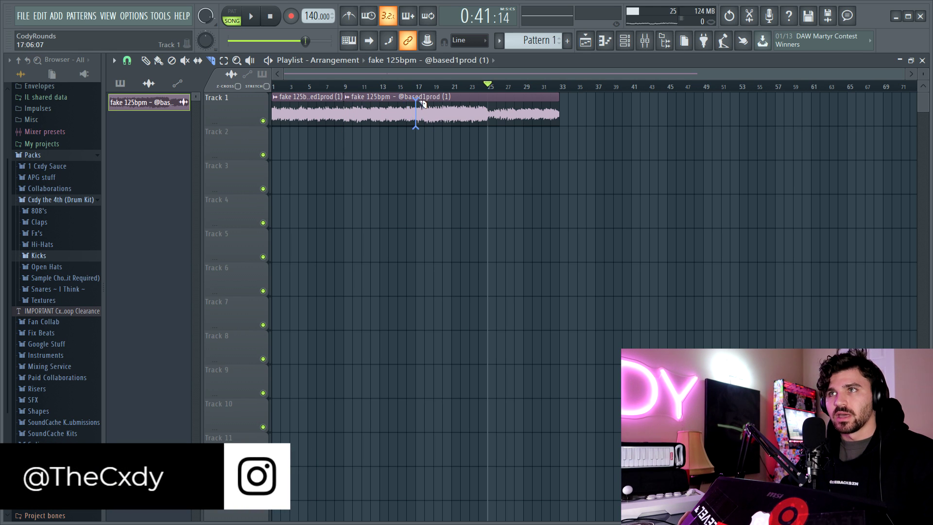
{"action": "left_click_drag", "start_coordinate": [496, 97], "coordinate": [448, 105]}
{"action": "left_click", "coordinate": [159, 61]}
{"action": "right_click", "coordinate": [437, 116]}
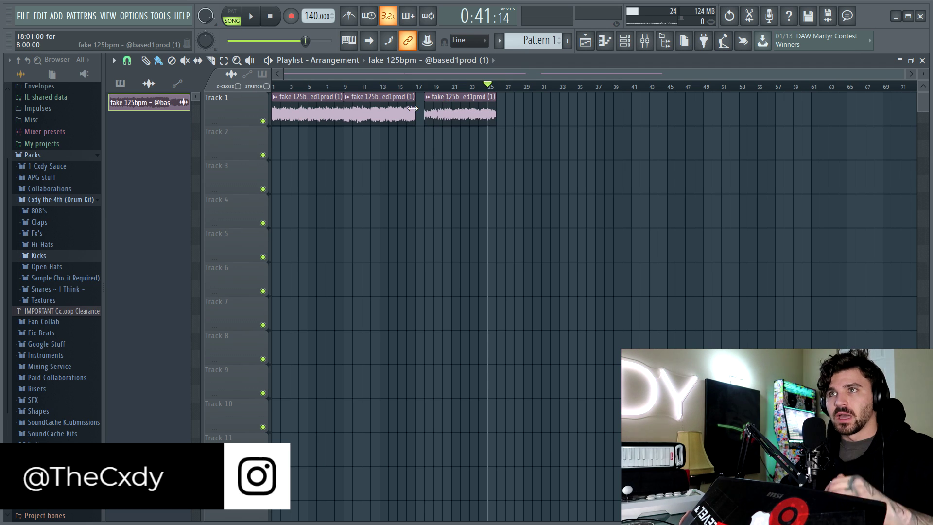
- Move the second clip to Track 2 and the last clip to Track 3, starting at bar 17
{"action": "left_click_drag", "start_coordinate": [391, 115], "coordinate": [392, 147]}
{"action": "left_click_drag", "start_coordinate": [460, 116], "coordinate": [453, 187]}
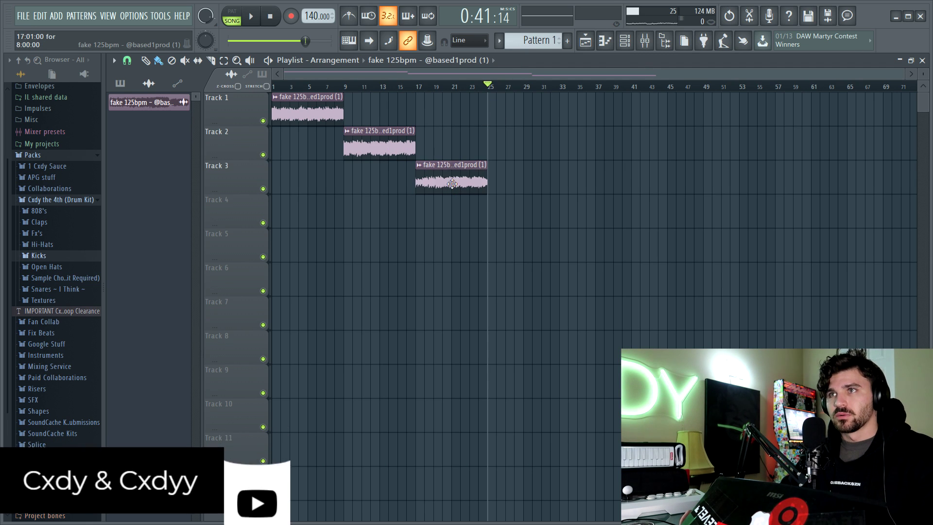
- Create an automation clip for the mix level of the Fruity Parametric EQ 2 on mixer Insert 1
{"action": "left_click", "coordinate": [645, 41]}
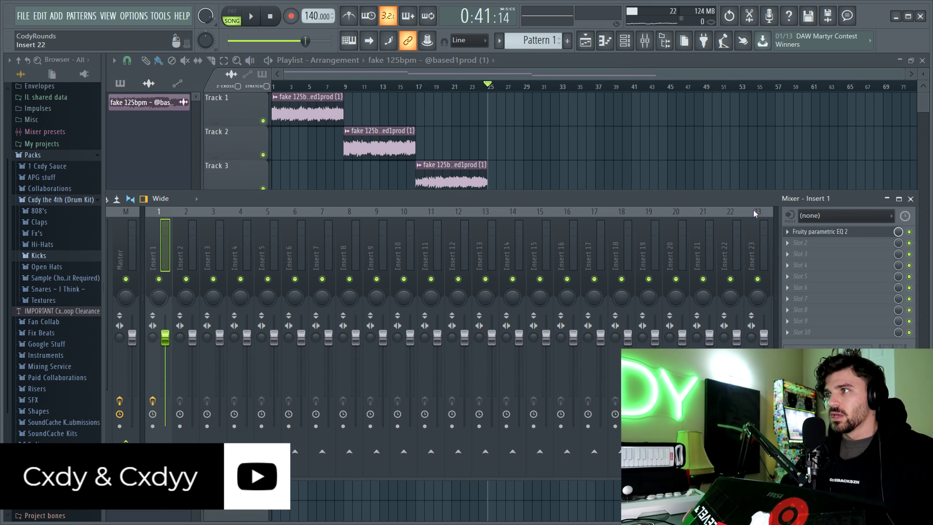
{"action": "left_click", "coordinate": [834, 233]}
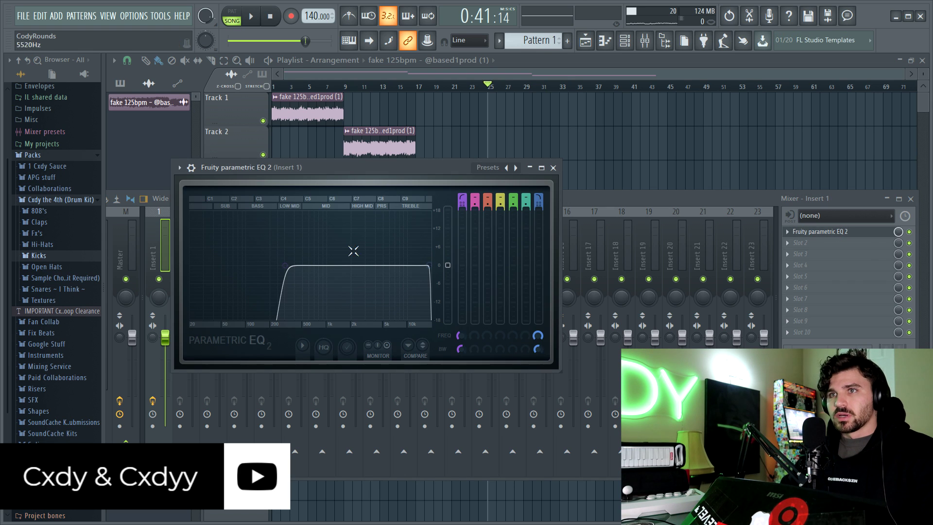
{"action": "right_click", "coordinate": [897, 233]}
{"action": "left_click", "coordinate": [871, 306]}
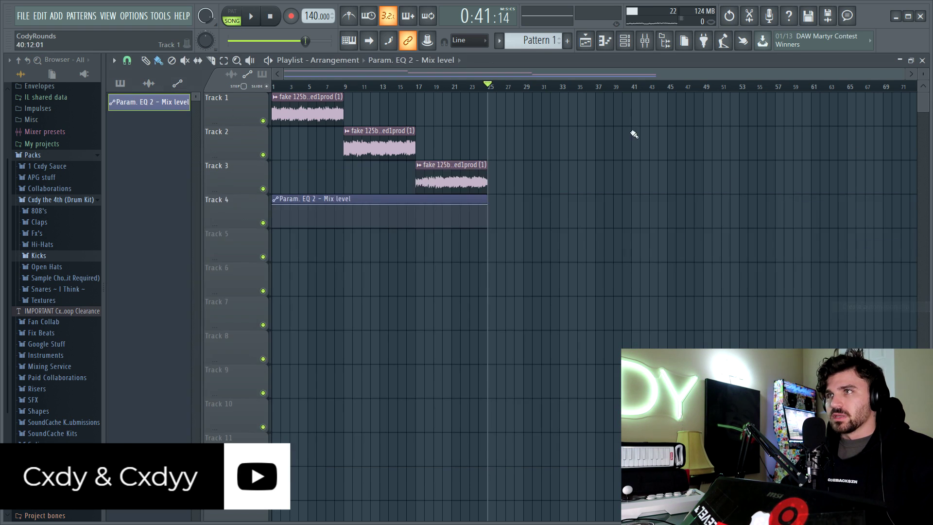
- Shape the EQ mix level automation to jump up at bar 17 and move its clip to a track far below
{"action": "left_click_drag", "start_coordinate": [418, 205], "coordinate": [418, 229]}
{"action": "right_click", "coordinate": [417, 206]}
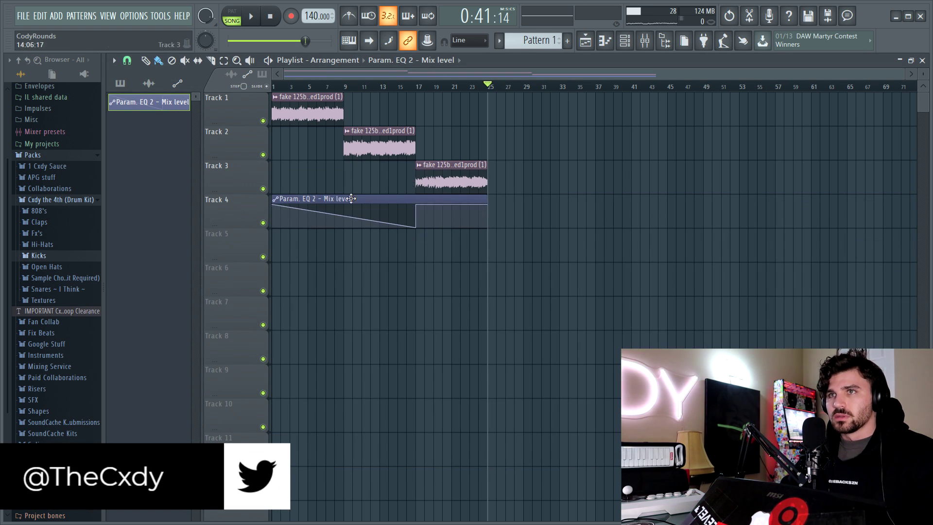
{"action": "left_click_drag", "start_coordinate": [333, 201], "coordinate": [291, 492]}
{"action": "scroll", "coordinate": [424, 413], "scroll_direction": "up", "scroll_amount": 3}
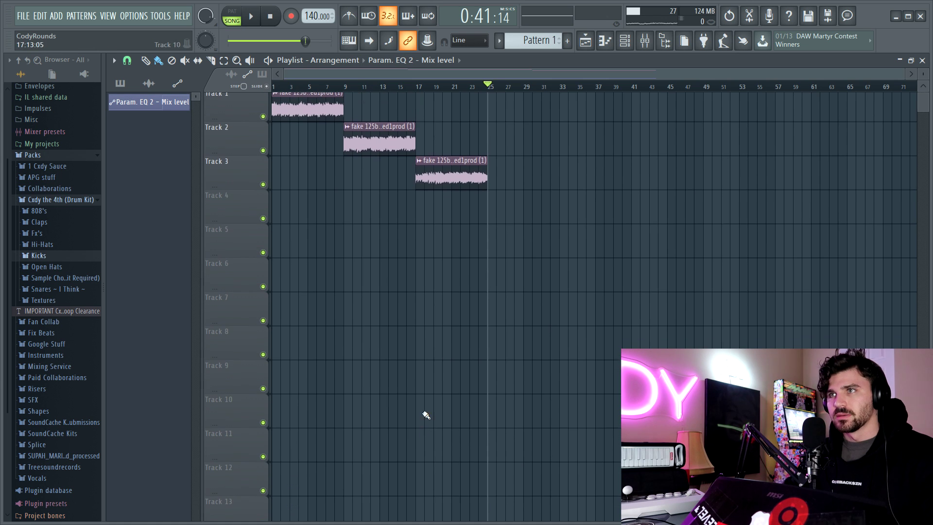
- Play the arrangement from the start and lower the volume of mixer Insert 1 to about -5.5 dB
{"action": "left_click", "coordinate": [273, 86]}
{"action": "key", "text": "space"}
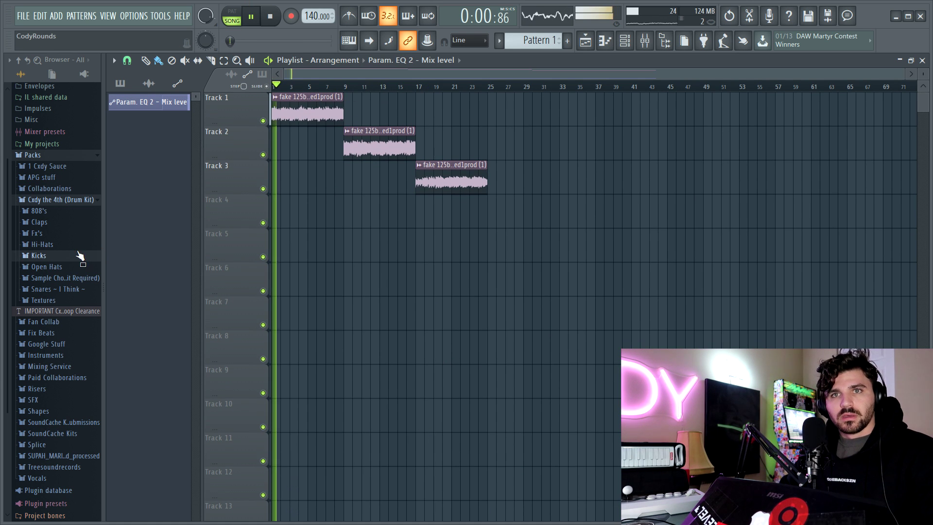
{"action": "left_click", "coordinate": [648, 41]}
{"action": "key", "text": "space"}
{"action": "key", "text": "space"}
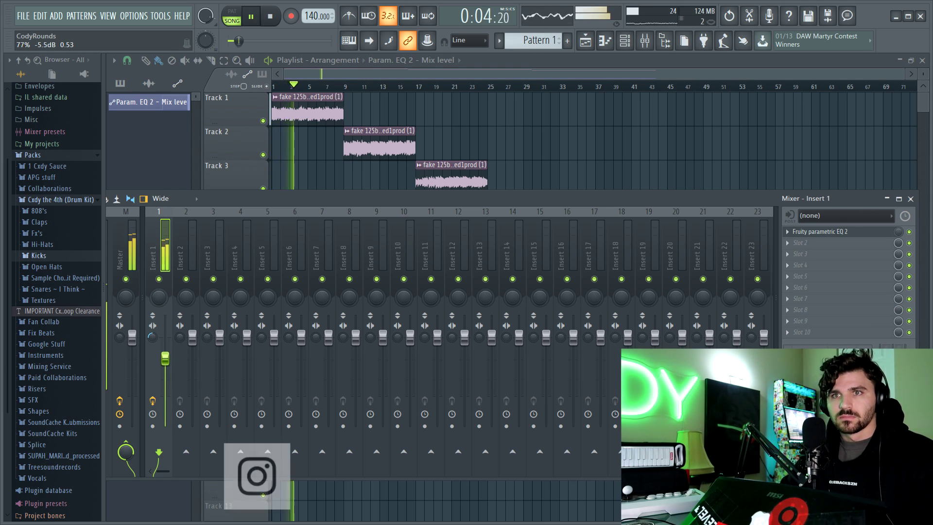
{"action": "key", "text": "space"}
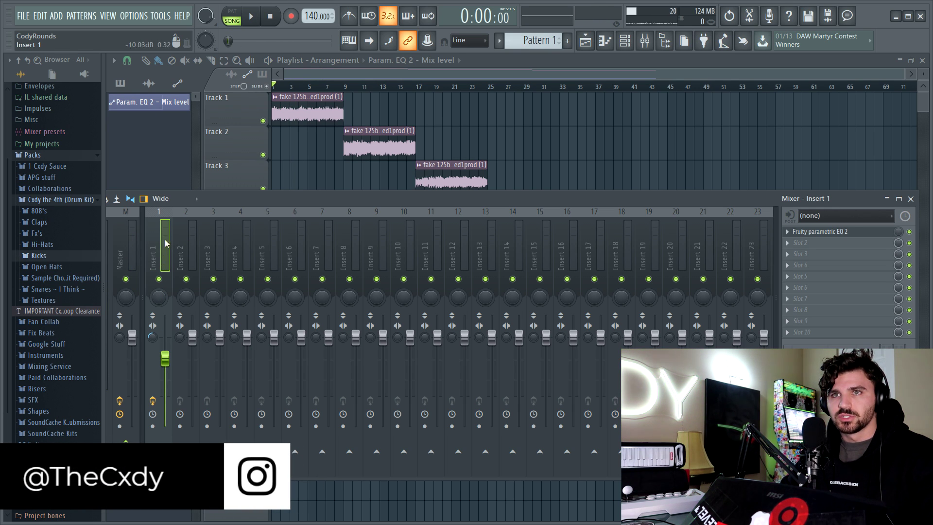
{"action": "key", "text": "space"}
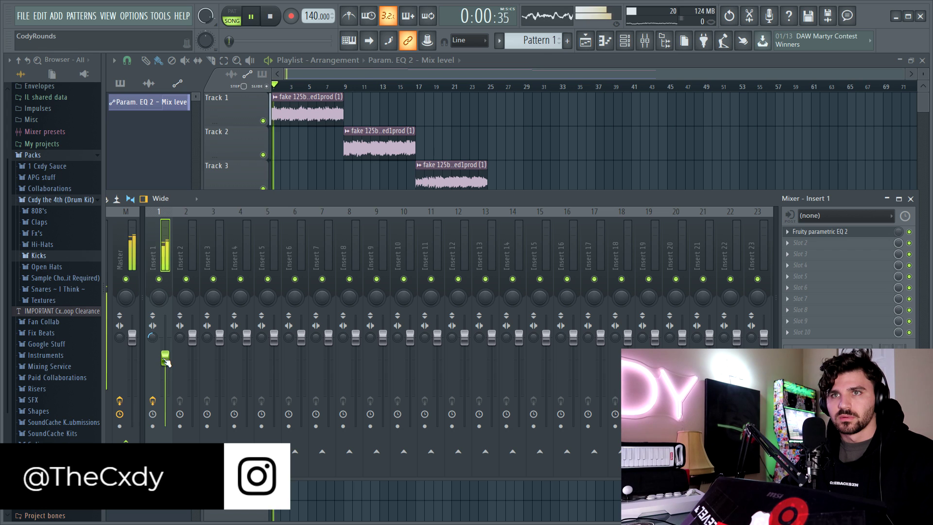
{"action": "key", "text": "space"}
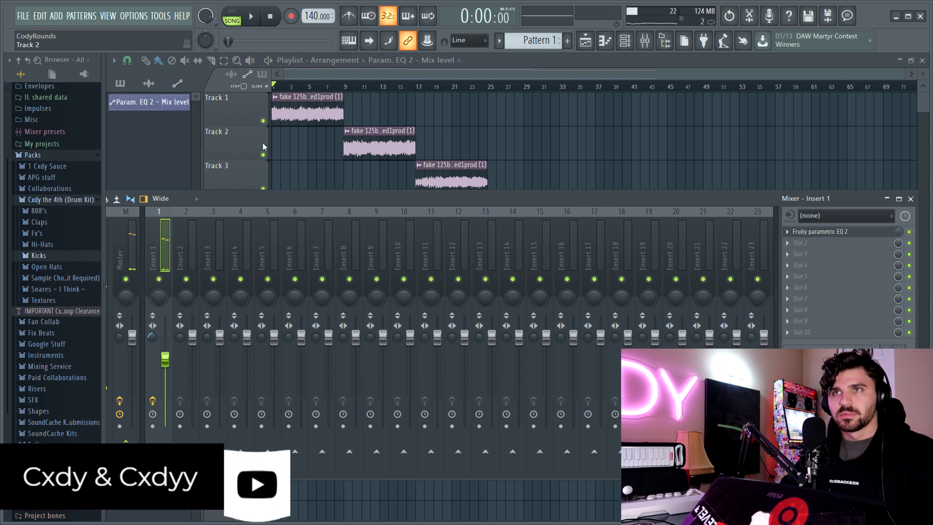
{"action": "key", "text": "F9"}
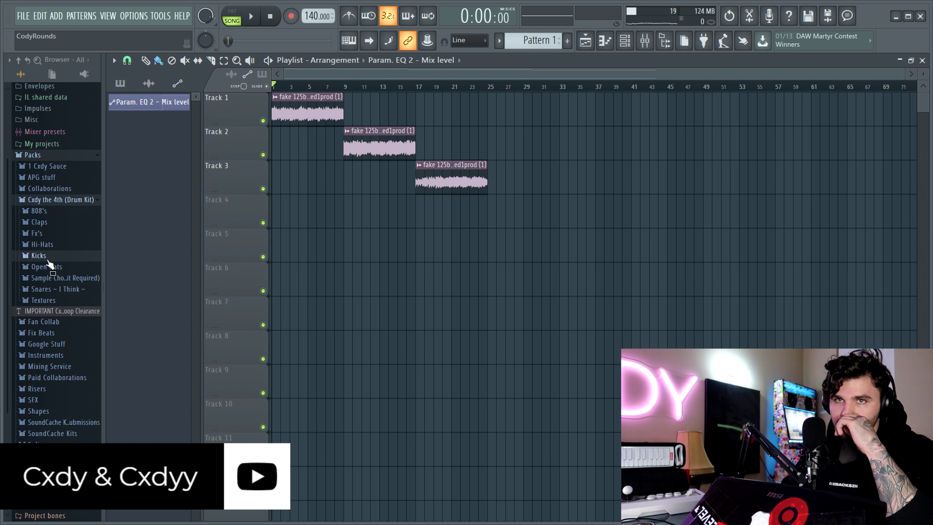
- Audition rim snares from the drum kit's Snares folder, including Rim Snare - Sri Aurobindo
{"action": "left_click", "coordinate": [64, 290]}
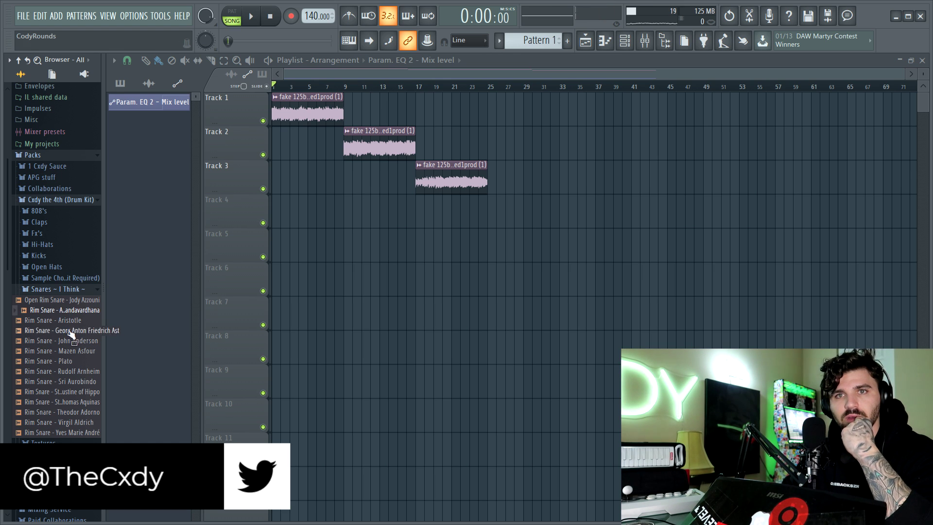
{"action": "left_click", "coordinate": [81, 382]}
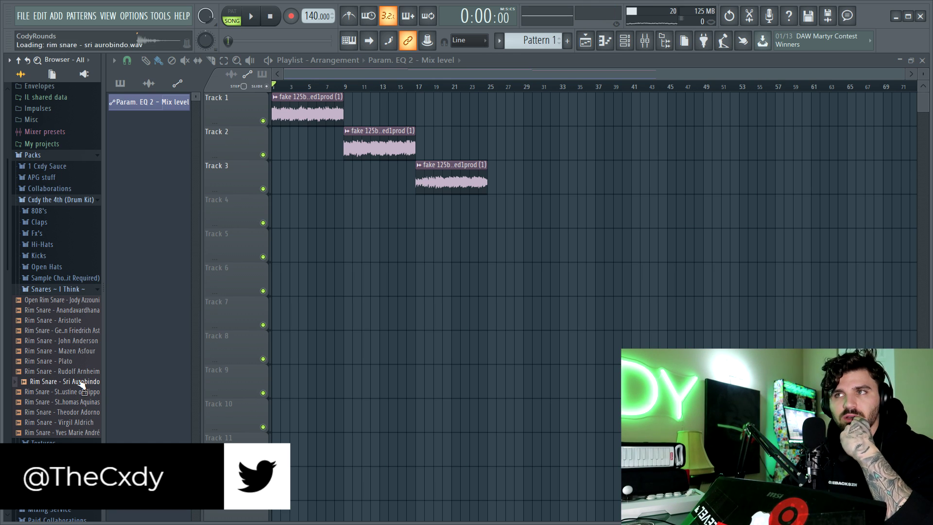
{"action": "left_click", "coordinate": [73, 291]}
- Audition the samples in the drum kit's Claps folder while the loop plays
{"action": "left_click", "coordinate": [38, 222]}
{"action": "key", "text": "space"}
{"action": "left_click", "coordinate": [61, 254]}
{"action": "left_click", "coordinate": [65, 263]}
{"action": "left_click", "coordinate": [67, 274]}
{"action": "left_click", "coordinate": [68, 265]}
{"action": "left_click", "coordinate": [64, 285]}
{"action": "left_click", "coordinate": [70, 295]}
{"action": "left_click", "coordinate": [66, 284]}
{"action": "left_click", "coordinate": [64, 265]}
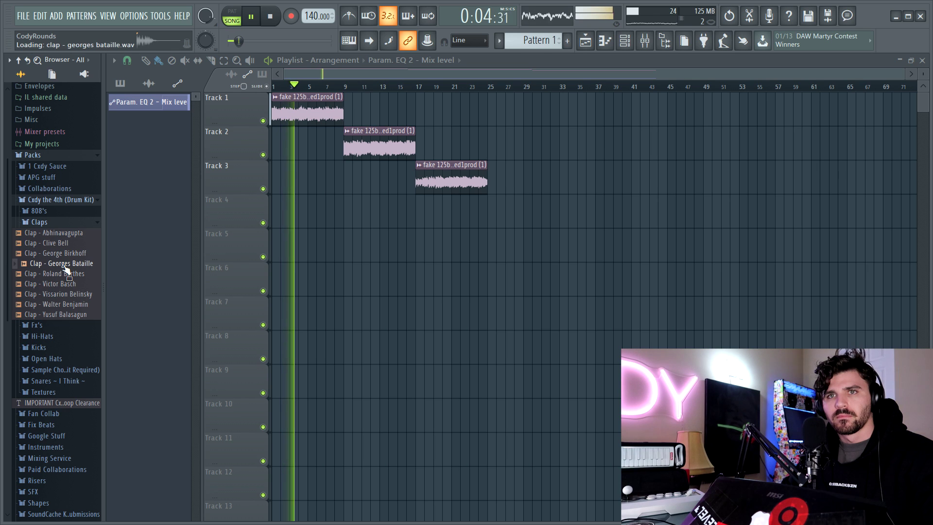
- Add Clap - Georges Bataille to the channel rack and place hits every 16 steps, starting on step 9
{"action": "key", "text": "F6"}
{"action": "left_click_drag", "start_coordinate": [85, 262], "coordinate": [243, 155]}
{"action": "key", "text": "space"}
{"action": "left_click", "coordinate": [355, 159]}
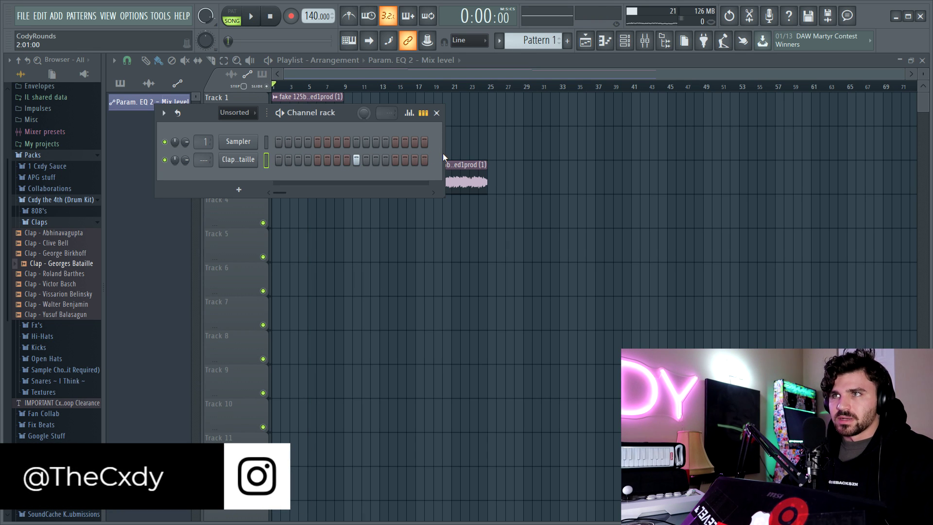
{"action": "left_click_drag", "start_coordinate": [443, 155], "coordinate": [915, 161]}
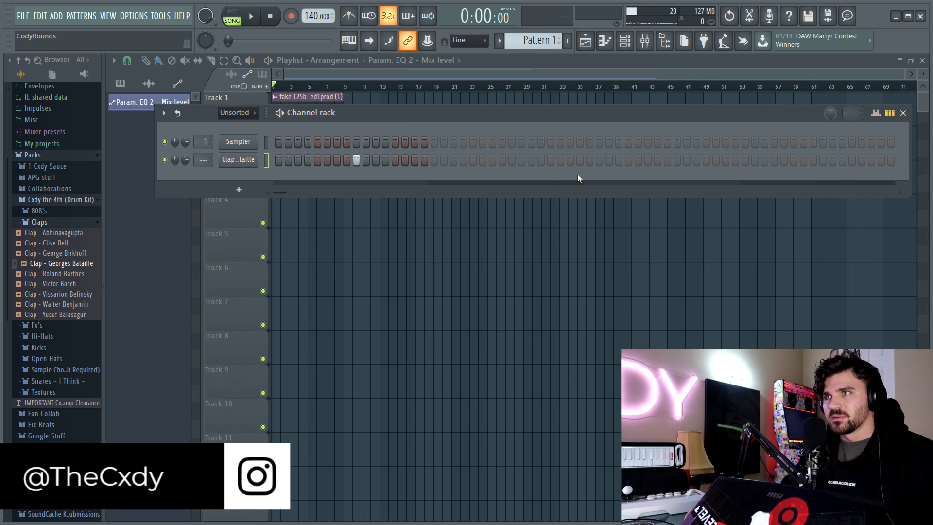
{"action": "left_click", "coordinate": [667, 160]}
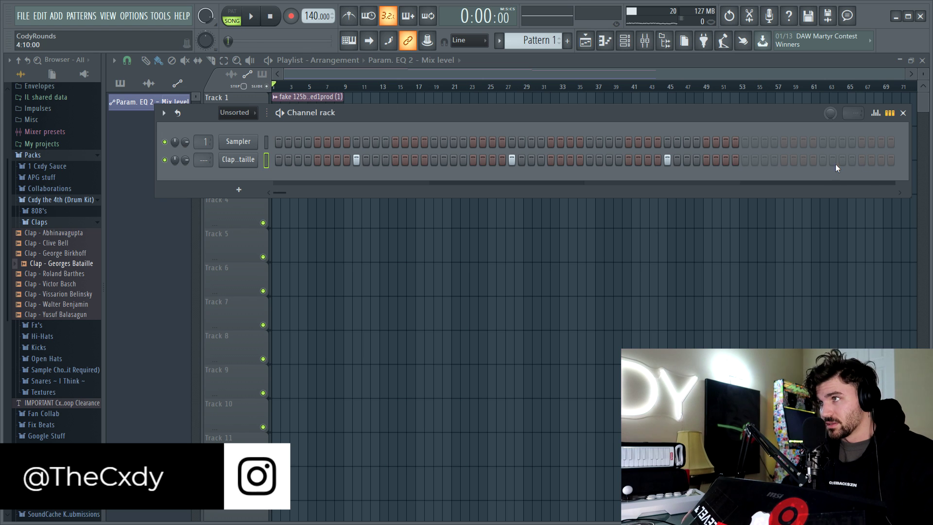
- Raise the clap channel's volume and place Pattern 1 on Track 5 at bar 17
{"action": "left_click_drag", "start_coordinate": [185, 160], "coordinate": [186, 150]}
{"action": "left_click_drag", "start_coordinate": [505, 270], "coordinate": [422, 256]}
- Collapse the Claps folder and play the arrangement from bar 17 to hear the clap with the loop
{"action": "left_click", "coordinate": [408, 89]}
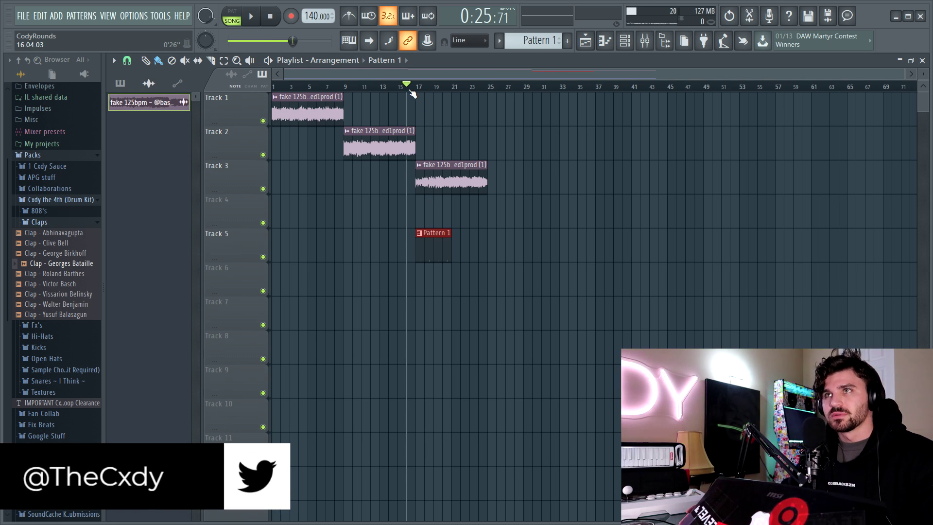
{"action": "left_click", "coordinate": [421, 91]}
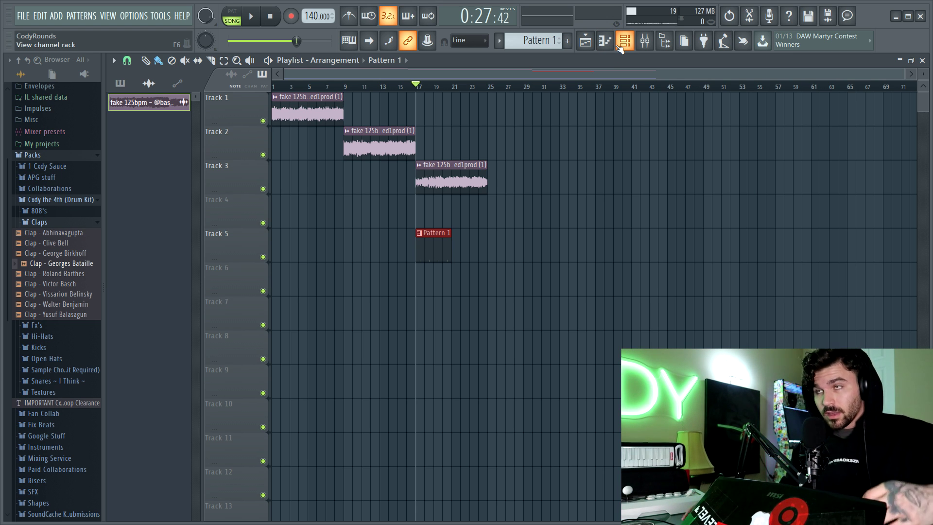
{"action": "left_click", "coordinate": [40, 222]}
{"action": "key", "text": "space"}
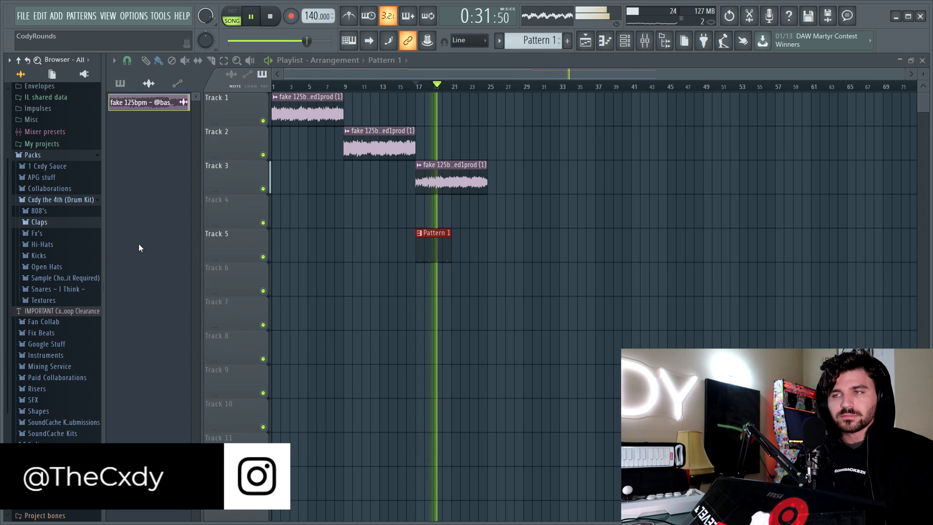
- Stop playback and audition the samples in the drum kit's Hi-Hats folder
{"action": "key", "text": "space"}
{"action": "left_click", "coordinate": [63, 233]}
{"action": "left_click", "coordinate": [61, 234]}
{"action": "left_click", "coordinate": [56, 246]}
{"action": "left_click", "coordinate": [58, 266]}
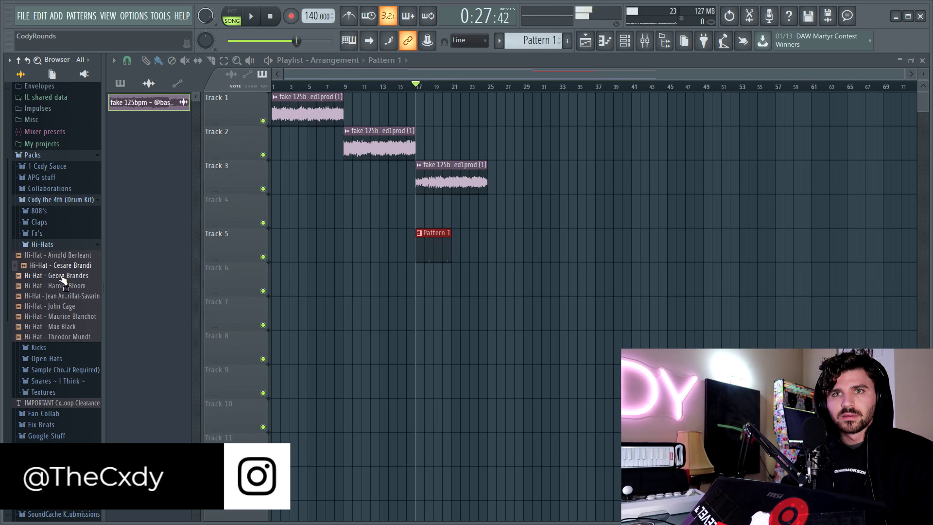
{"action": "left_click", "coordinate": [67, 286]}
{"action": "left_click", "coordinate": [72, 306]}
- Add Hi-Hat - John Cage to Pattern 1's channel rack and fill it with a hit every two steps
{"action": "left_click", "coordinate": [626, 41]}
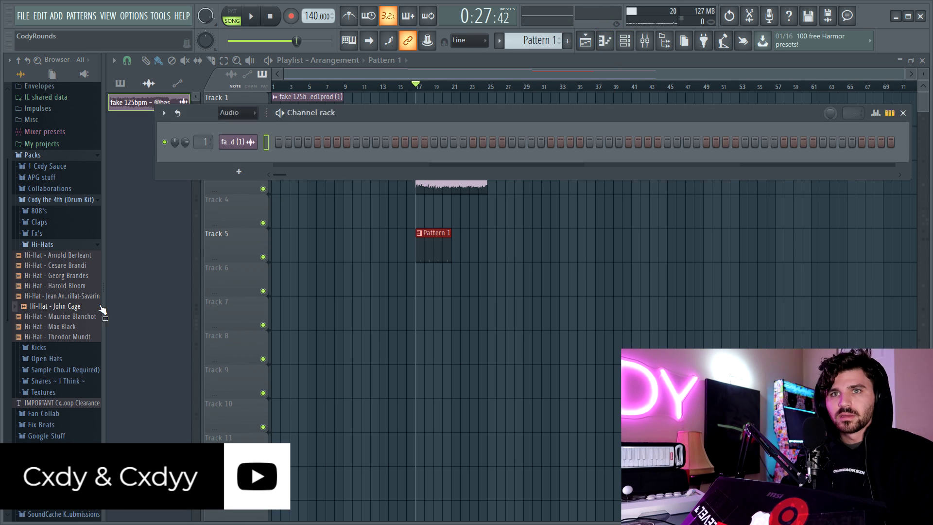
{"action": "left_click", "coordinate": [539, 40]}
{"action": "left_click_drag", "start_coordinate": [96, 311], "coordinate": [238, 185]}
{"action": "right_click", "coordinate": [238, 178]}
{"action": "left_click", "coordinate": [389, 213]}
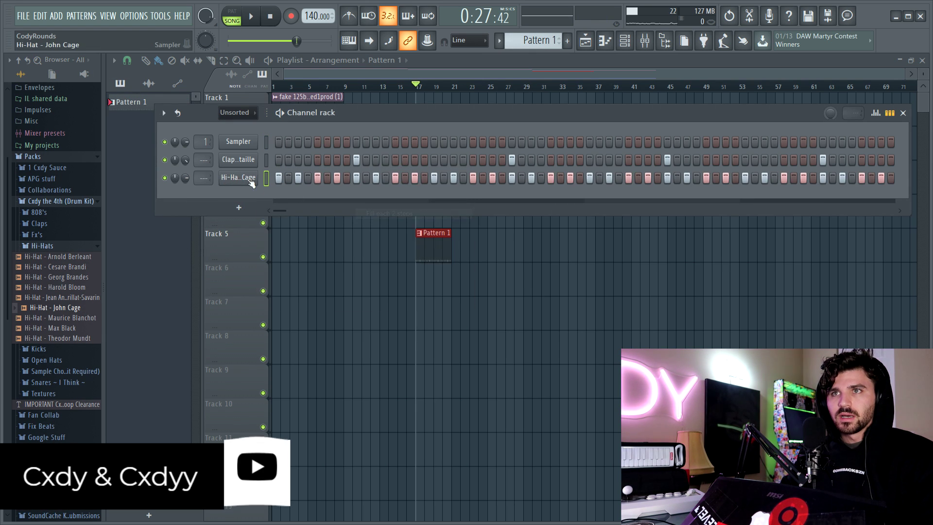
{"action": "left_click", "coordinate": [240, 178]}
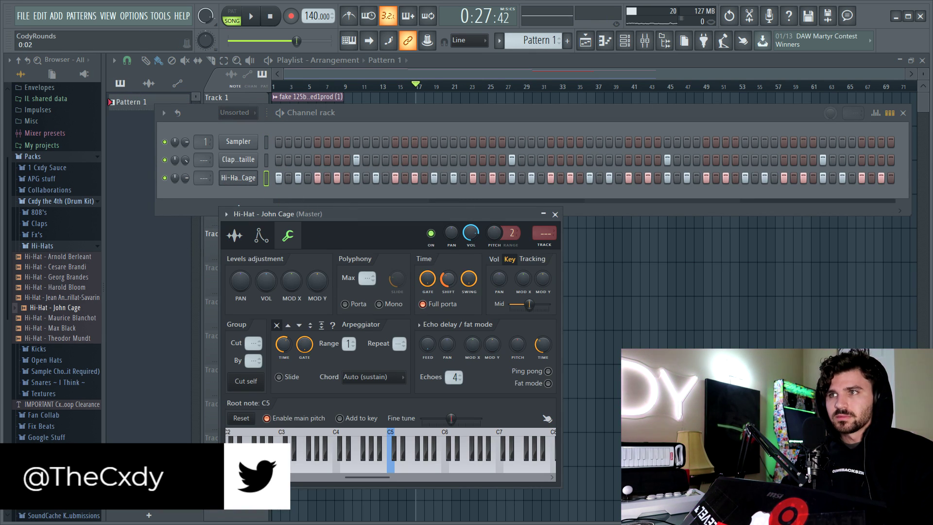
{"action": "left_click", "coordinate": [555, 214]}
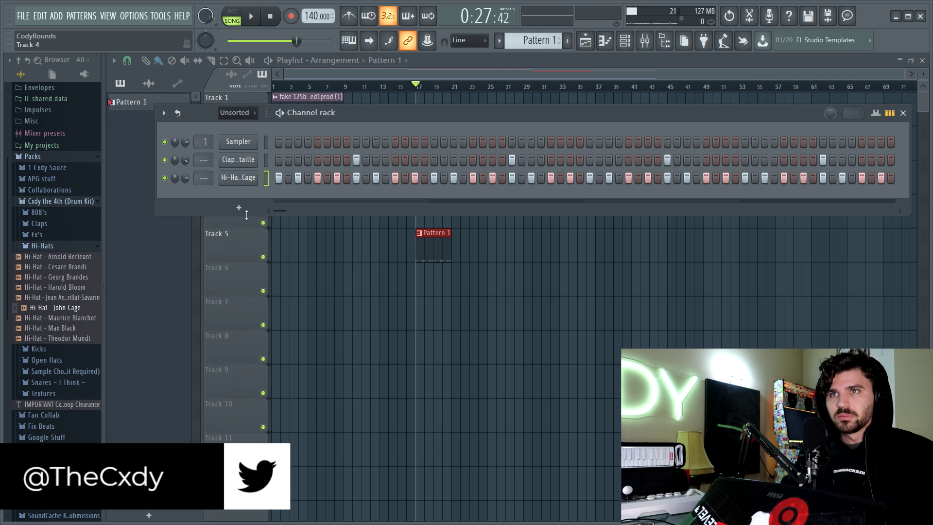
- Open the hi-hat channel in the piano roll and erase every note after the first four
{"action": "right_click", "coordinate": [256, 176]}
{"action": "left_click", "coordinate": [277, 183]}
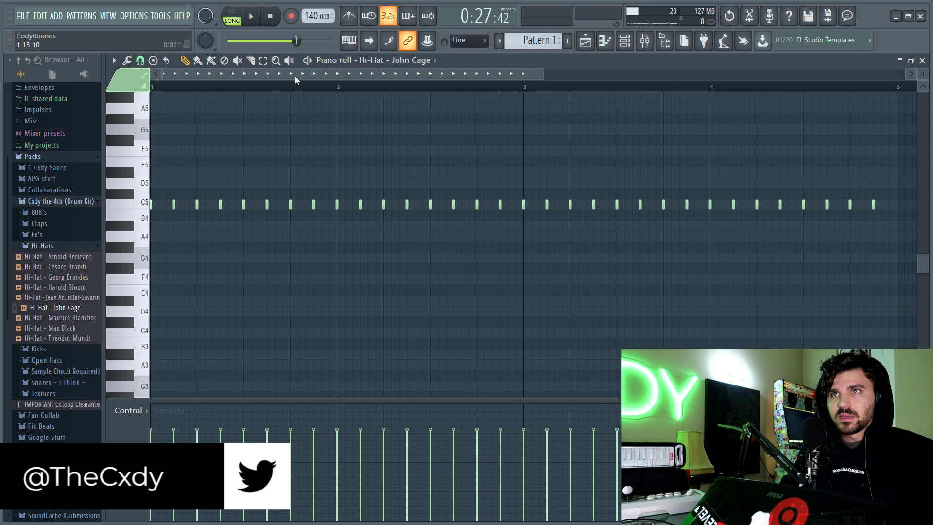
{"action": "scroll", "coordinate": [296, 80], "scroll_direction": "down", "scroll_amount": 3}
{"action": "mouse_move", "coordinate": [188, 206]}
{"action": "left_mouse_down"}
{"action": "mouse_move", "coordinate": [470, 200]}
{"action": "mouse_move", "coordinate": [256, 209]}
{"action": "left_mouse_up"}
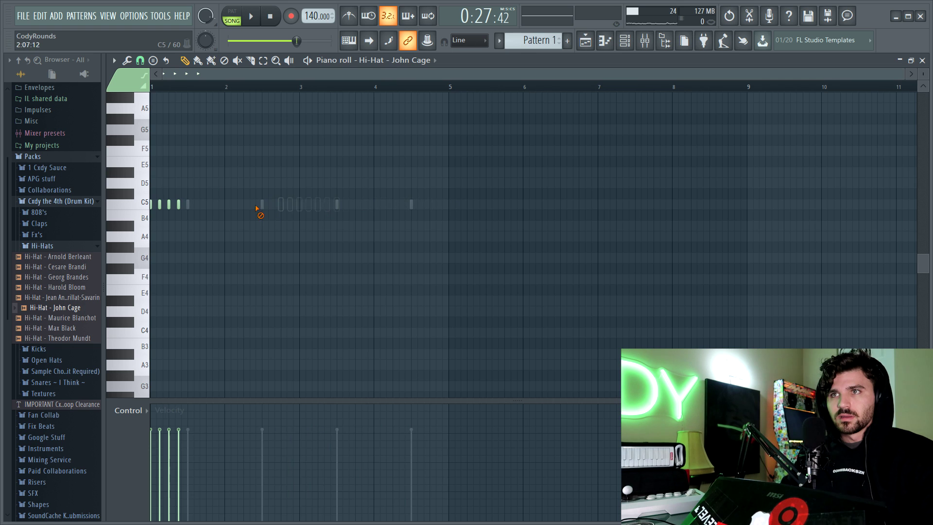
{"action": "scroll", "coordinate": [244, 88], "scroll_direction": "up", "scroll_amount": 2}
- Select the four hi-hat notes and duplicate them repeatedly until they fill all four bars
{"action": "key", "text": "ctrl+a"}
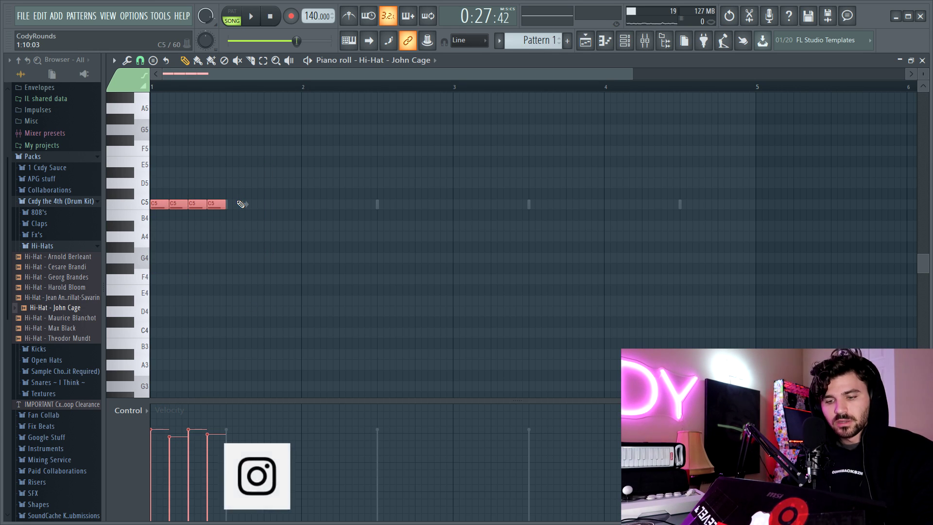
{"action": "key", "text": "ctrl+b"}
{"action": "key", "text": "ctrl+b"}
{"action": "key", "text": "ctrl+b"}
{"action": "key", "text": "ctrl+b"}
{"action": "key", "text": "ctrl+b"}
{"action": "key", "text": "ctrl+b"}
{"action": "key", "text": "ctrl+b"}
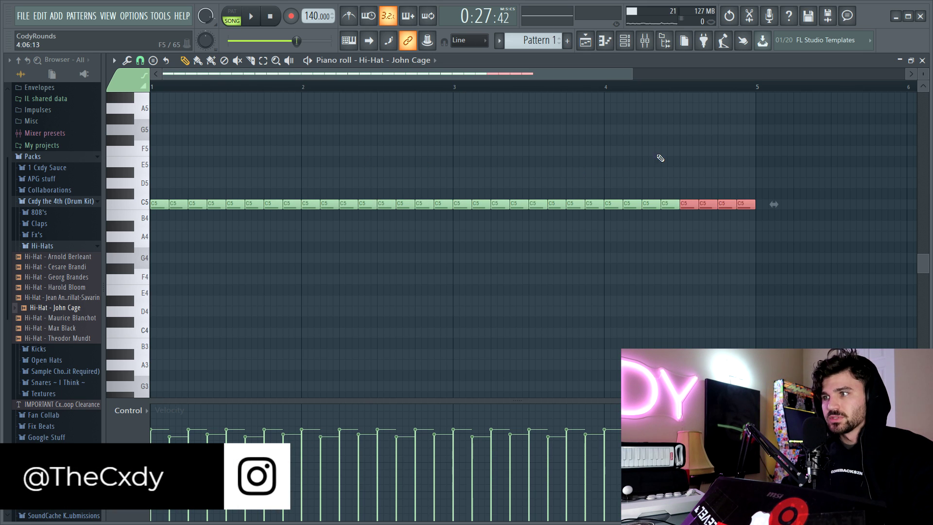
- Randomize the hi-hat notes' panning by 15% and close the piano roll
{"action": "scroll", "coordinate": [593, 111], "scroll_direction": "down", "scroll_amount": 1}
{"action": "key", "text": "alt+r"}
{"action": "mouse_move", "coordinate": [414, 297]}
{"action": "left_mouse_down"}
{"action": "mouse_move", "coordinate": [414, 288]}
{"action": "mouse_move", "coordinate": [416, 298]}
{"action": "left_mouse_up"}
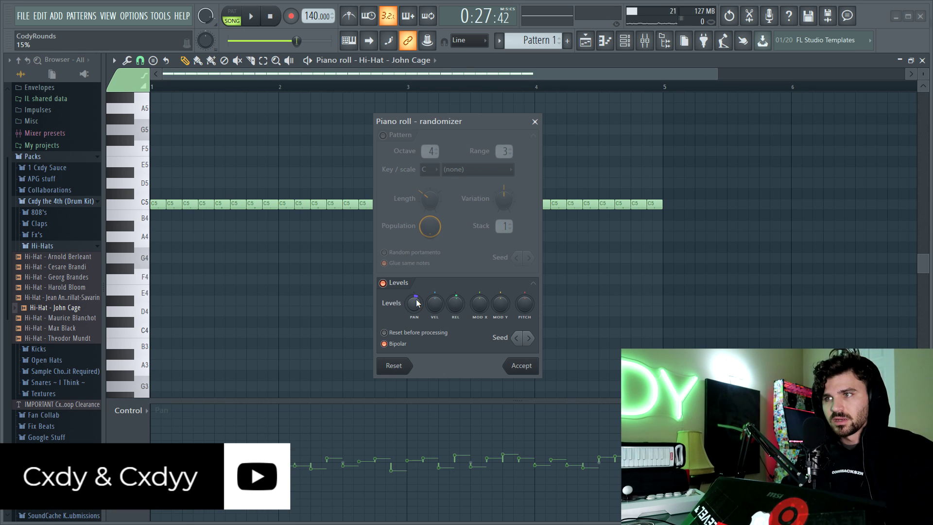
{"action": "left_click", "coordinate": [521, 366]}
{"action": "left_click", "coordinate": [922, 61]}
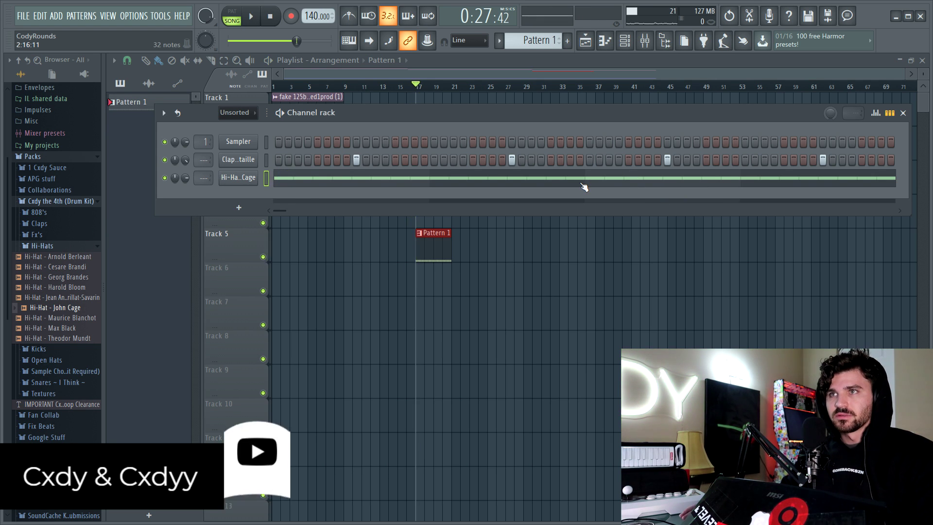
- Add Open Hat - Liu Xie to the channel rack and audition the other open hats while the beat plays
{"action": "left_click", "coordinate": [49, 360]}
{"action": "left_click", "coordinate": [63, 359]}
{"action": "left_click_drag", "start_coordinate": [76, 362], "coordinate": [231, 194]}
{"action": "left_click", "coordinate": [62, 372]}
{"action": "left_click", "coordinate": [76, 381]}
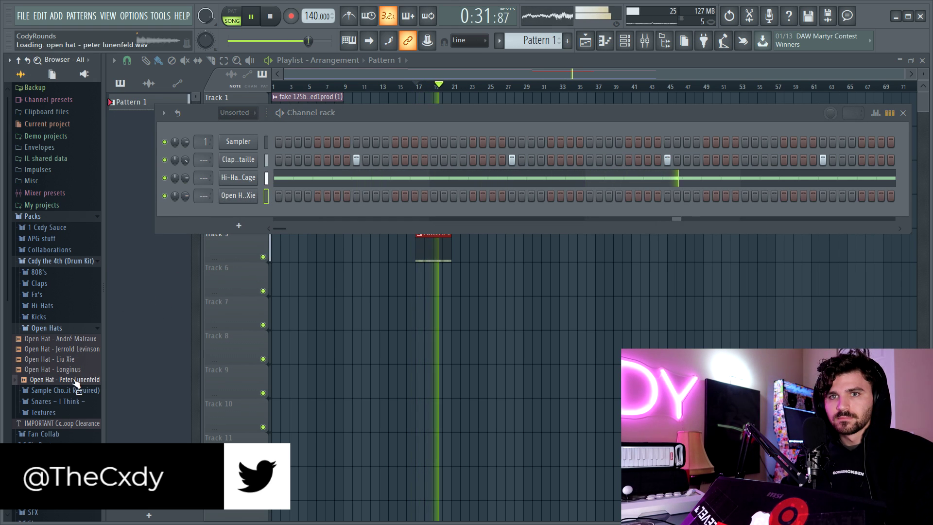
{"action": "left_click", "coordinate": [80, 350]}
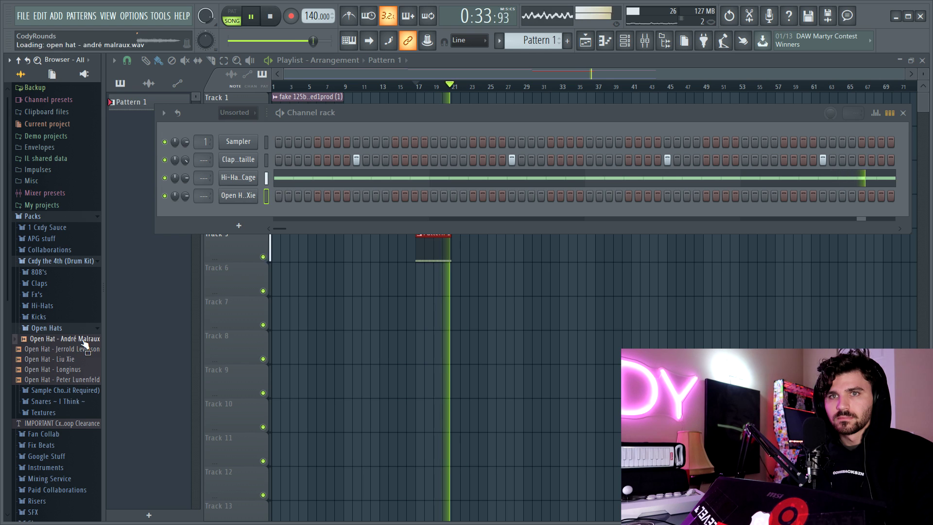
- Add Open Hat - André Malraux to the channel rack and place a single hit on step 61
{"action": "left_click_drag", "start_coordinate": [82, 344], "coordinate": [247, 214]}
{"action": "left_click", "coordinate": [861, 214]}
{"action": "left_click", "coordinate": [861, 214]}
{"action": "left_click", "coordinate": [862, 214]}
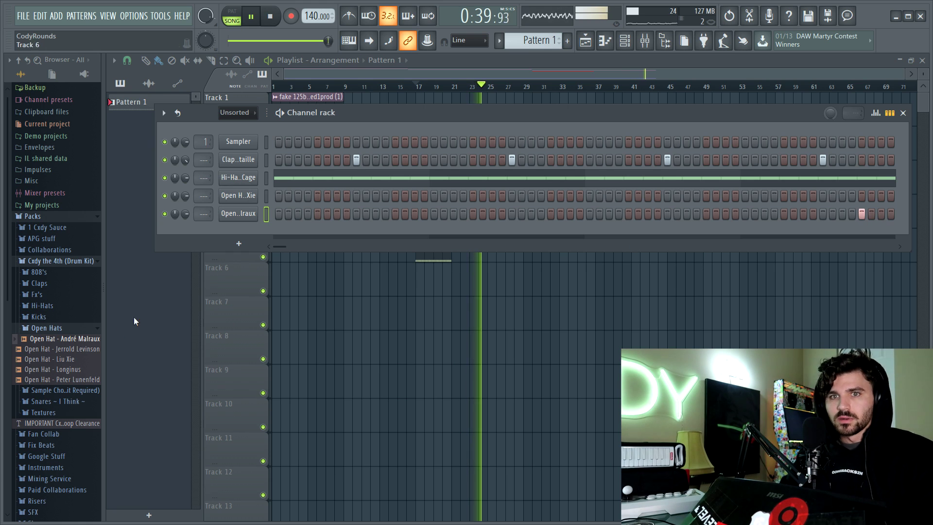
- Audition more open hats, add Open Hat - Longinus with a hit on step 45, and place Liu Xie on step 13
{"action": "key", "text": "space"}
{"action": "left_click", "coordinate": [85, 380]}
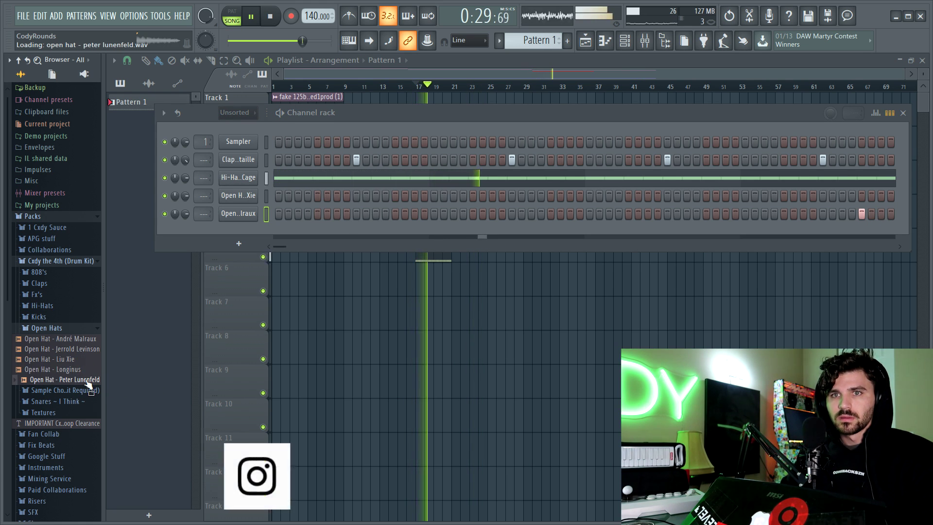
{"action": "left_click", "coordinate": [86, 379]}
{"action": "key", "text": "space"}
{"action": "left_click", "coordinate": [88, 370]}
{"action": "left_click_drag", "start_coordinate": [260, 222], "coordinate": [262, 226]}
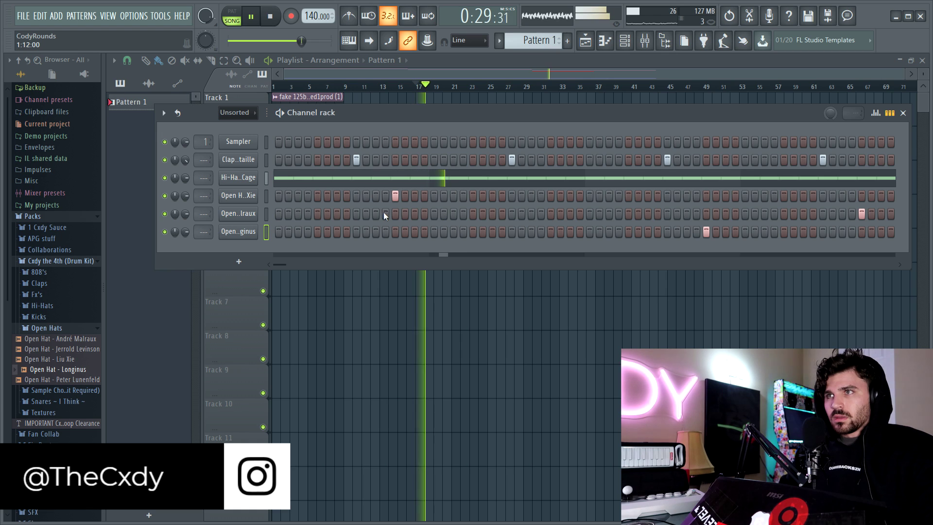
- Move the Open Hat - Liu Xie hit to step 21, replaying the beat from bar 17 to test its placement
{"action": "key", "text": "space"}
{"action": "key", "text": "space"}
{"action": "right_click", "coordinate": [394, 196]}
{"action": "key", "text": "space"}
{"action": "key", "text": "space"}
{"action": "left_click", "coordinate": [318, 196]}
{"action": "right_click", "coordinate": [318, 196]}
{"action": "key", "text": "space"}
{"action": "key", "text": "space"}
{"action": "left_click", "coordinate": [474, 194]}
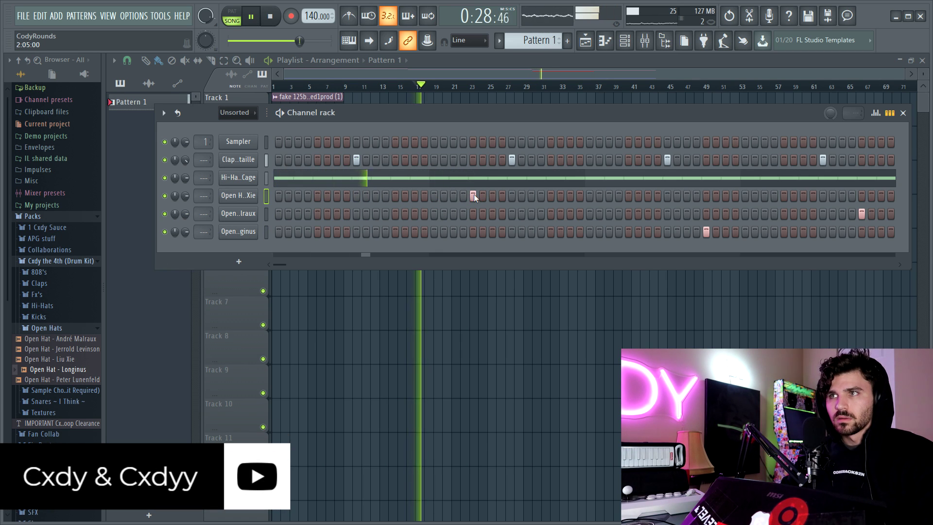
- Move the Open Hat - Longinus hit to step 53 and replay the beat to check it
{"action": "right_click", "coordinate": [706, 232]}
{"action": "key", "text": "space"}
{"action": "key", "text": "space"}
- Audition the drum kit's snares and add Rim Snare - Aristotle directly below the clap channel
{"action": "left_click", "coordinate": [58, 327]}
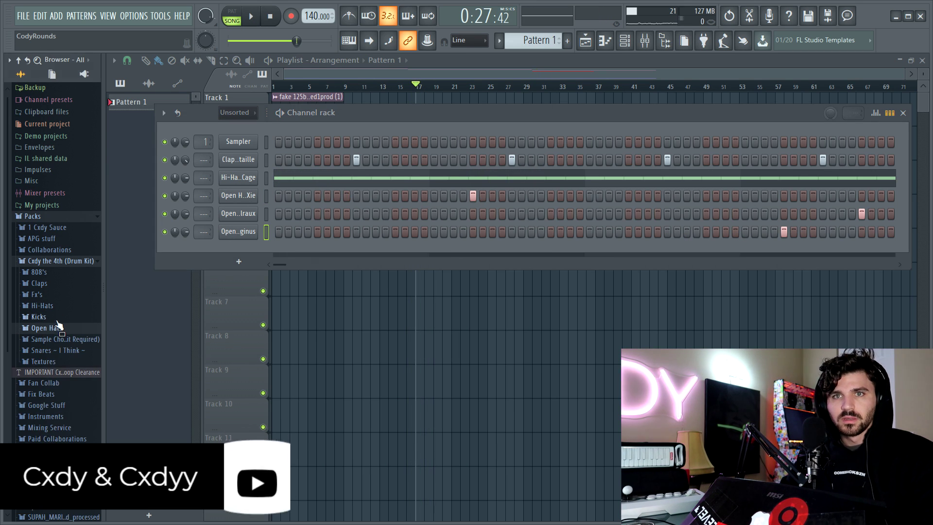
{"action": "left_click", "coordinate": [68, 349]}
{"action": "key", "text": "Up"}
{"action": "key", "text": "Up"}
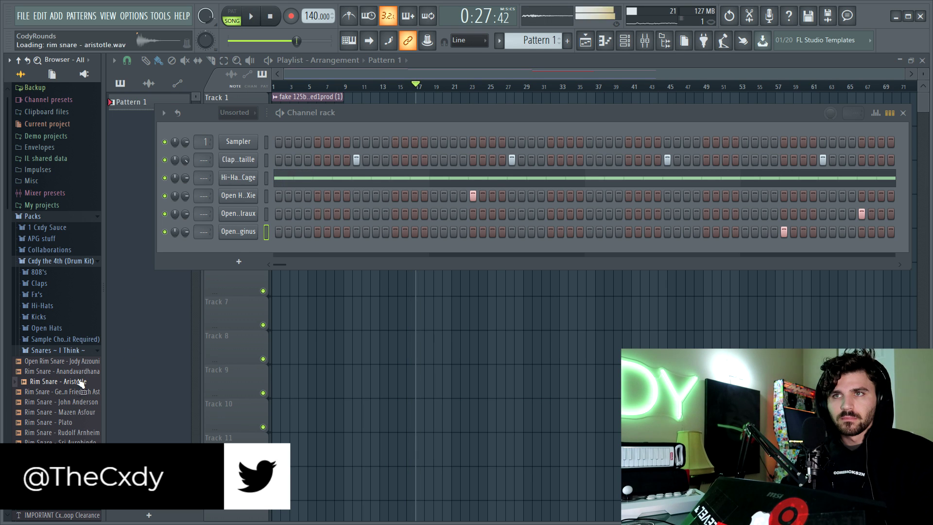
{"action": "left_click_drag", "start_coordinate": [244, 167], "coordinate": [244, 168]}
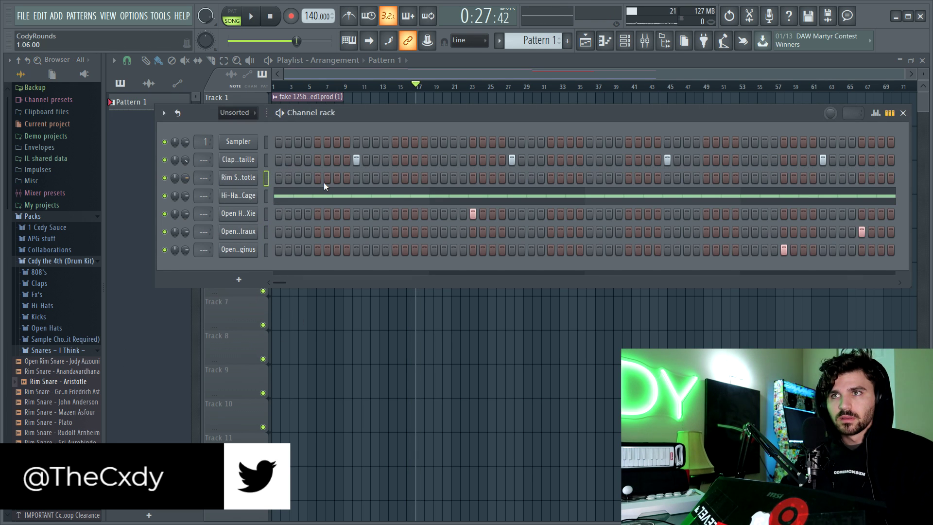
- Place rim snare hits on steps 15, 19, 47 and 51 while the beat plays
{"action": "key", "text": "space"}
{"action": "left_click", "coordinate": [415, 178]}
{"action": "left_click", "coordinate": [453, 177]}
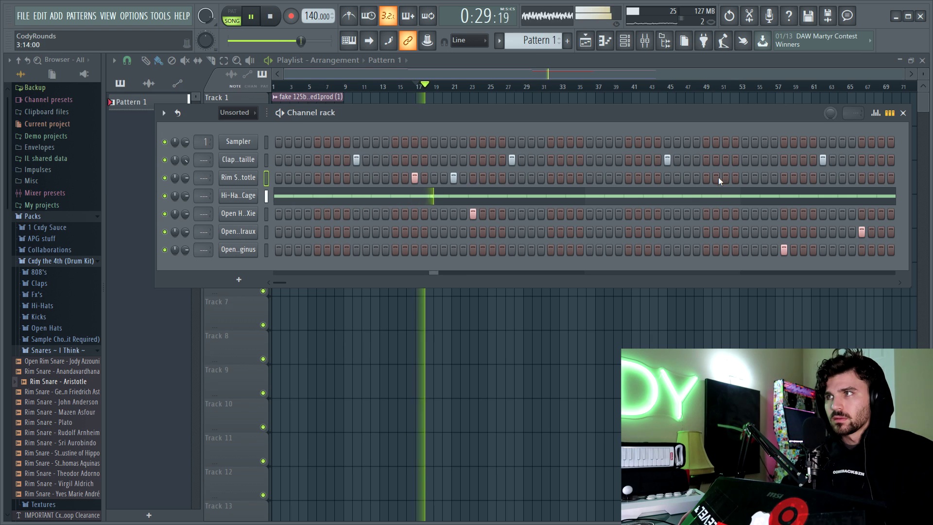
{"action": "left_click", "coordinate": [764, 179]}
{"action": "key", "text": "space"}
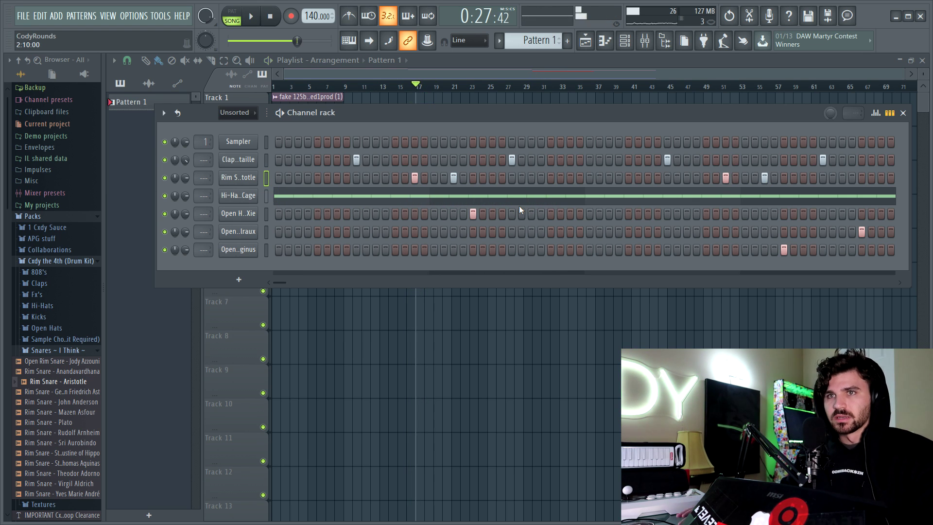
- Preview another rim snare and examine the Rim Snare - Aristotle hits and velocities in the piano roll
{"action": "scroll", "coordinate": [55, 401], "scroll_direction": "down", "scroll_amount": 6}
{"action": "left_click", "coordinate": [68, 300]}
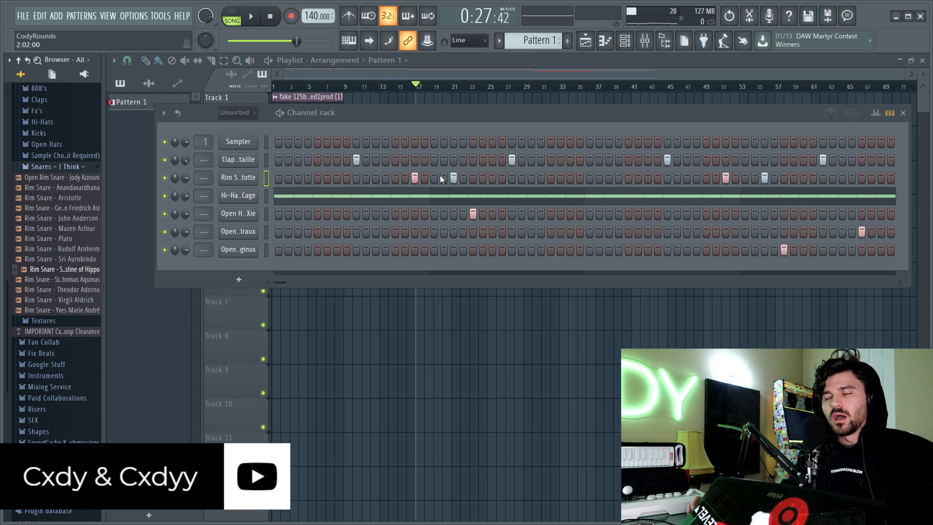
{"action": "right_click", "coordinate": [251, 177]}
{"action": "left_click", "coordinate": [271, 175]}
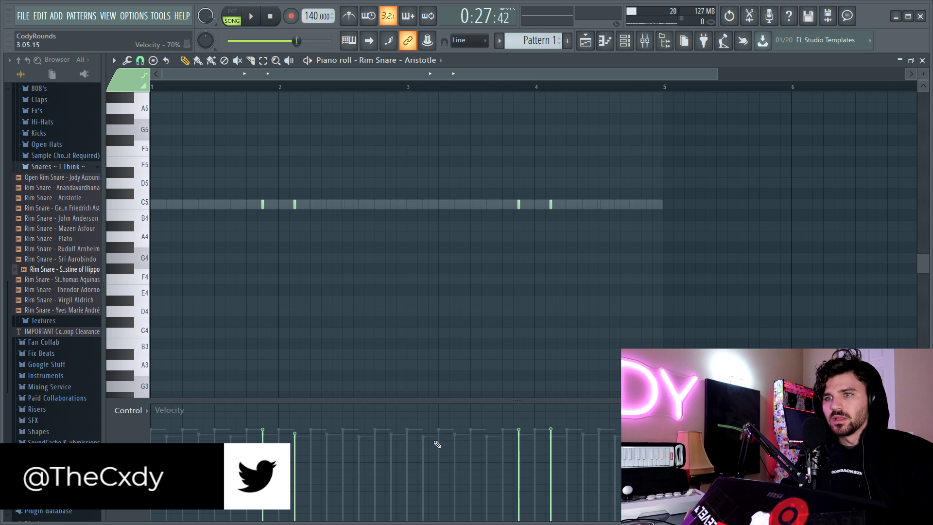
{"action": "left_click", "coordinate": [914, 61]}
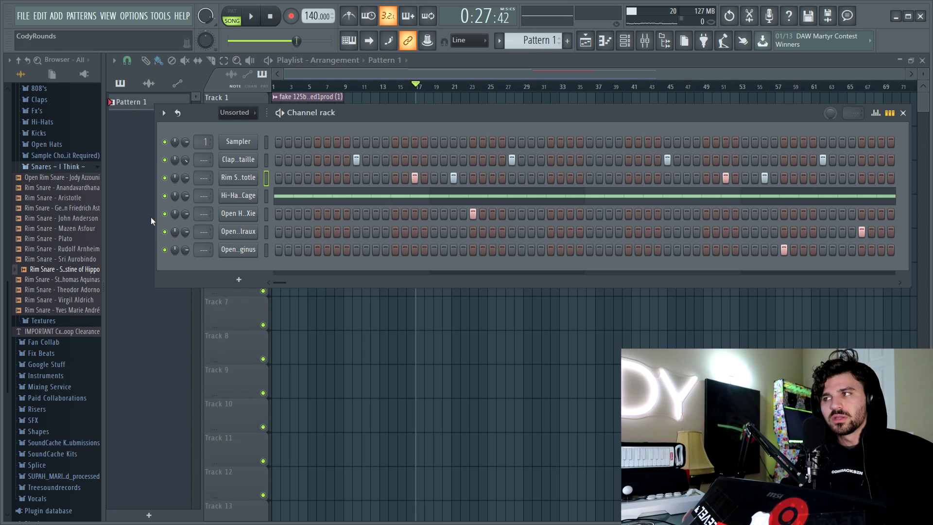
- Audition the kicks, add Kick - Vernon Lee above the clap channel and place hits on steps 1 and 33
{"action": "left_click", "coordinate": [85, 167]}
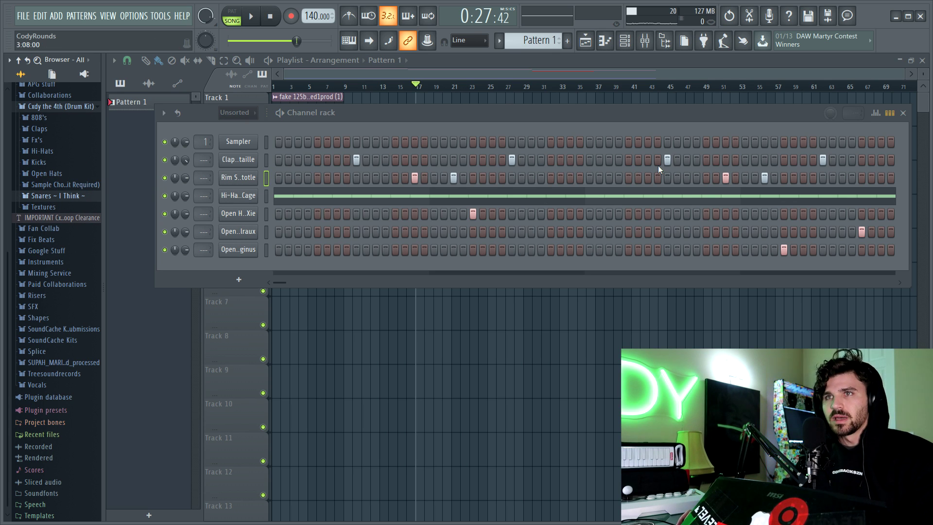
{"action": "left_click", "coordinate": [38, 162]}
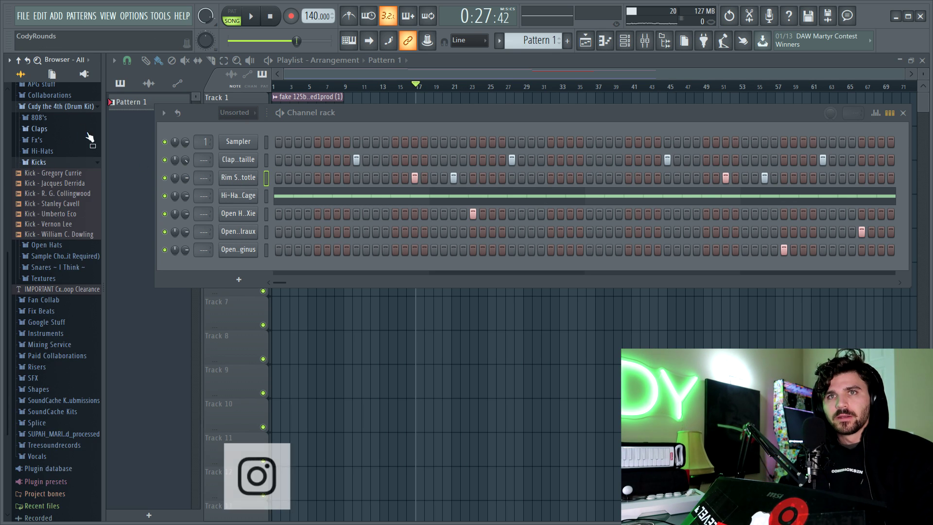
{"action": "left_click", "coordinate": [76, 224]}
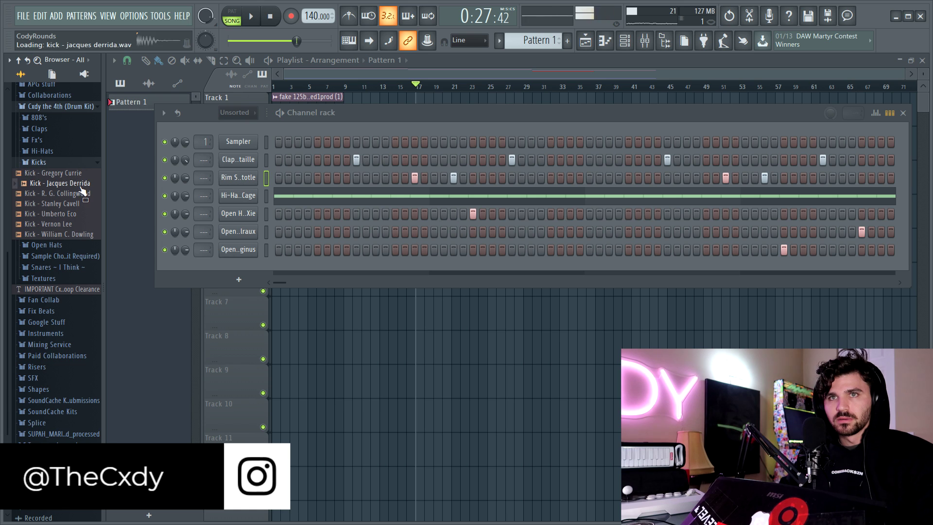
{"action": "left_click_drag", "start_coordinate": [80, 224], "coordinate": [224, 200]}
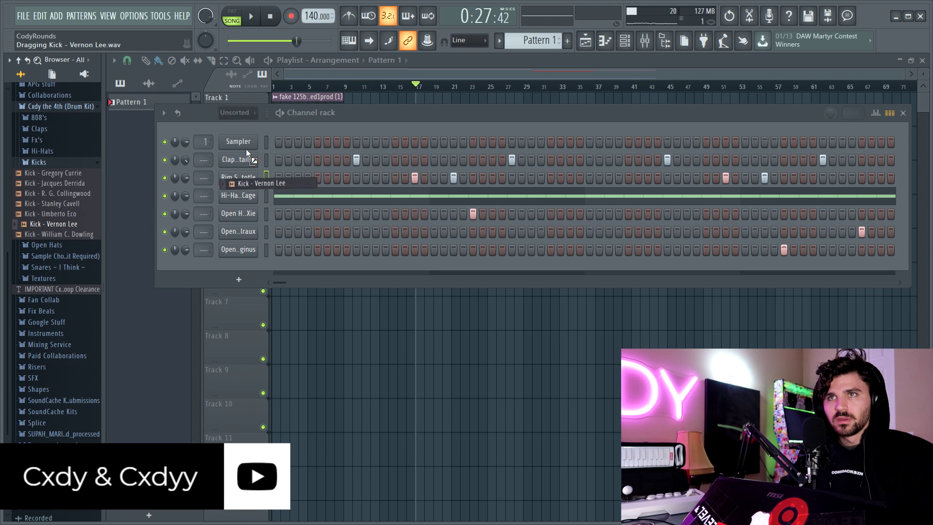
{"action": "left_click_drag", "start_coordinate": [247, 150], "coordinate": [247, 154]}
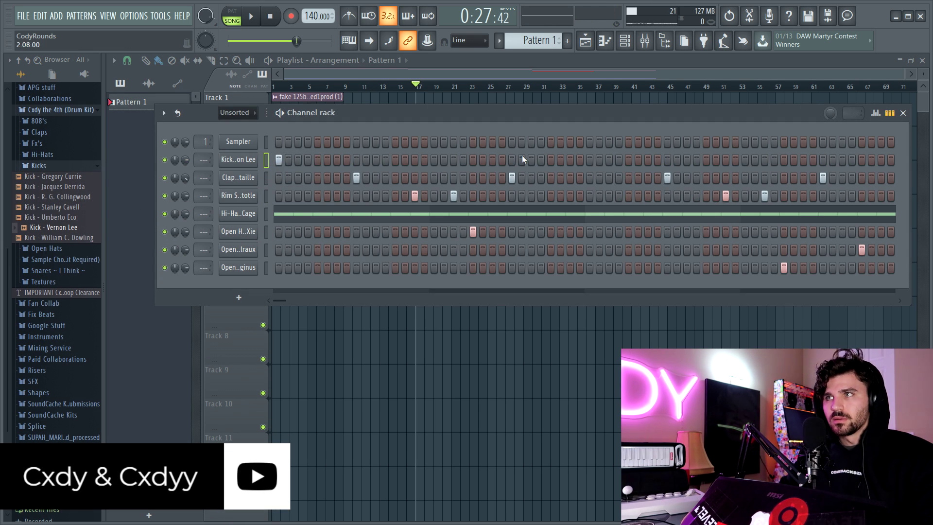
- In the kick's piano roll, add C5 notes on step 13 of bar 1, step 15 of bar 2 and step 7 of bar 3
{"action": "right_click", "coordinate": [256, 163]}
{"action": "left_click", "coordinate": [289, 159]}
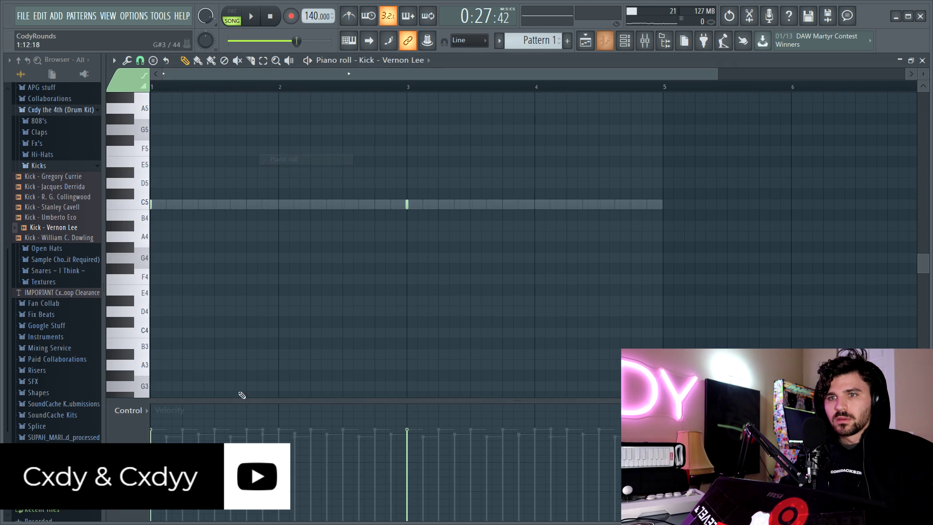
{"action": "key", "text": "space"}
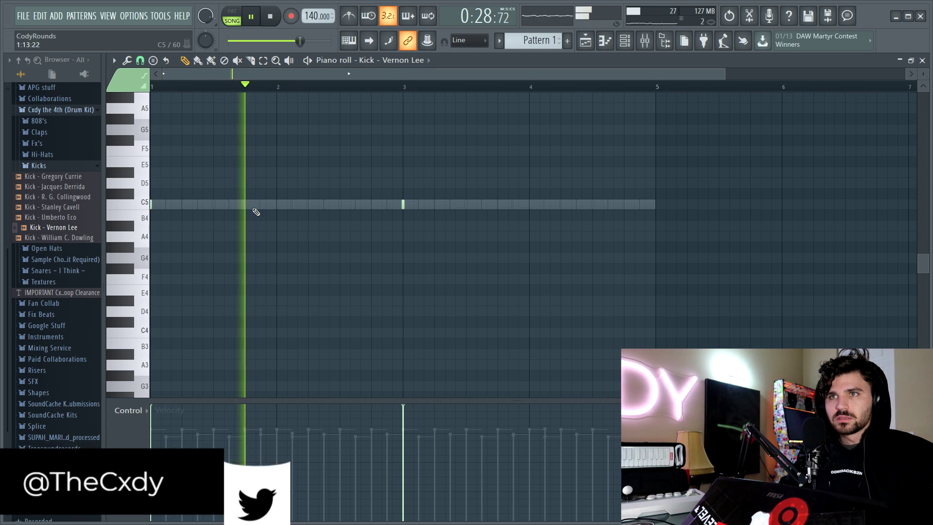
{"action": "left_click", "coordinate": [457, 205]}
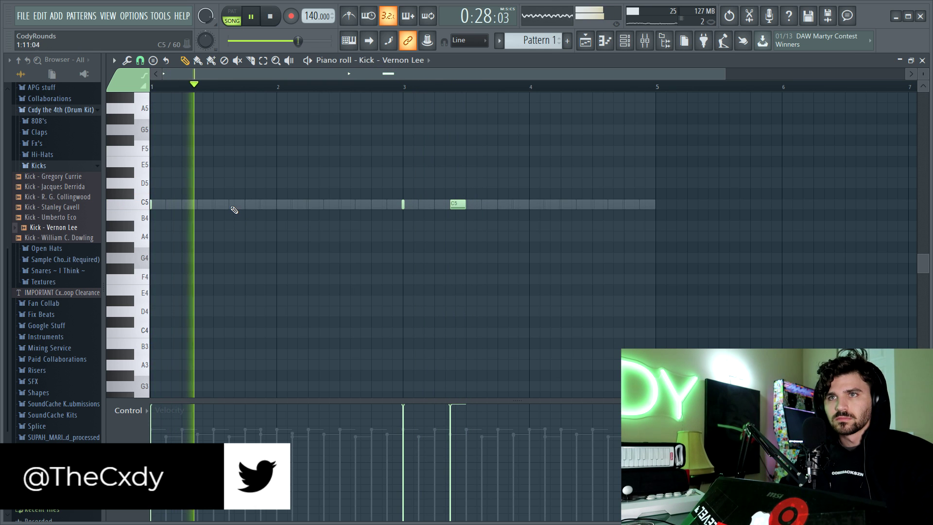
{"action": "mouse_move", "coordinate": [260, 207]}
{"action": "left_mouse_down"}
{"action": "mouse_move", "coordinate": [279, 208]}
{"action": "mouse_move", "coordinate": [248, 206]}
{"action": "left_mouse_up"}
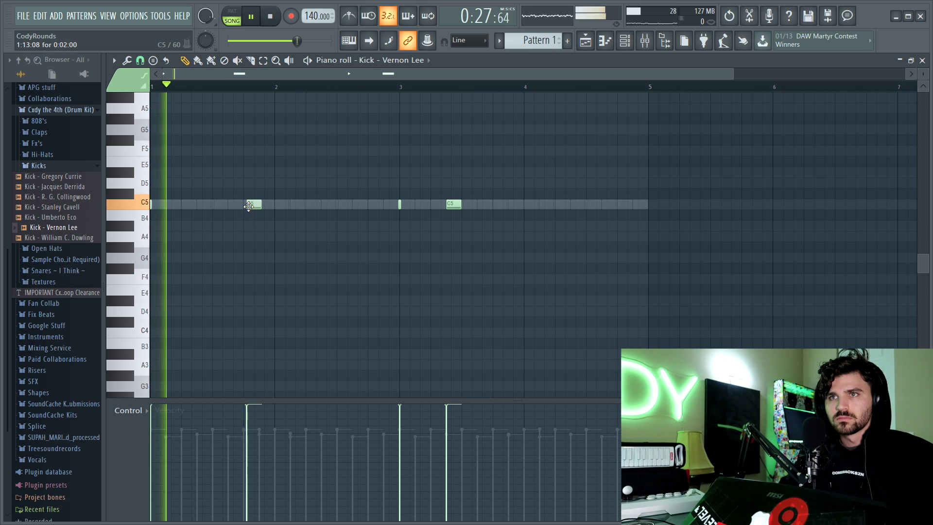
{"action": "left_click", "coordinate": [367, 204]}
{"action": "left_click_drag", "start_coordinate": [366, 201], "coordinate": [384, 203]}
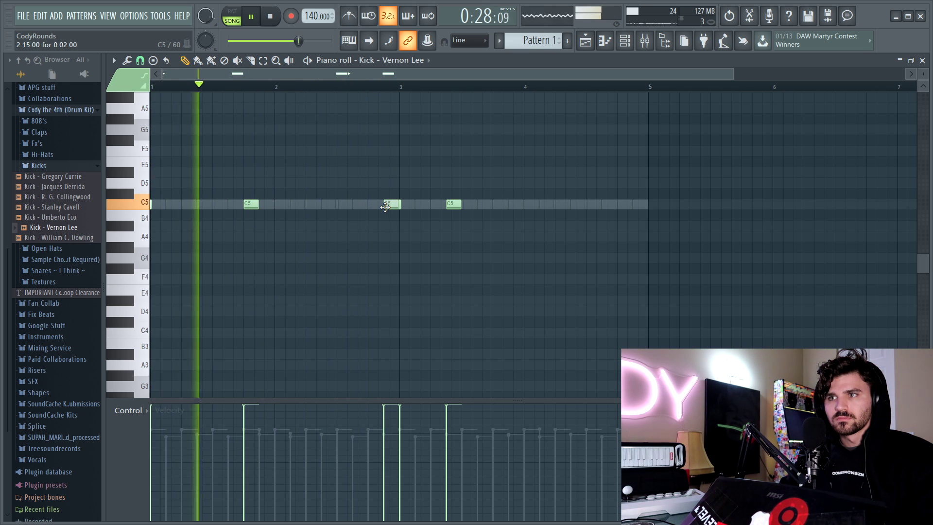
- Add kick notes on steps 9 and 13 of bar 4, with slightly reduced velocity on bar 2 step 15 and bar 4 step 9
{"action": "left_click_drag", "start_coordinate": [383, 413], "coordinate": [384, 422]}
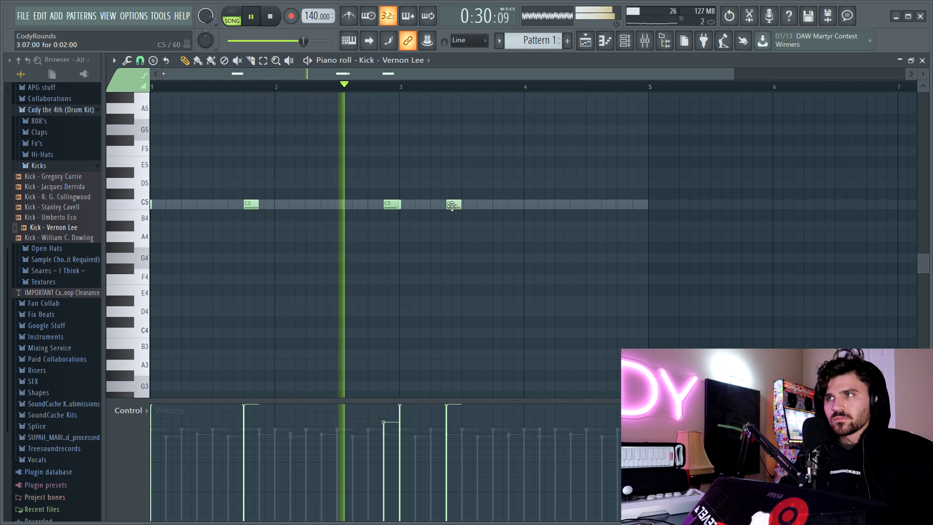
{"action": "left_click", "coordinate": [589, 204]}
{"action": "left_click", "coordinate": [616, 203]}
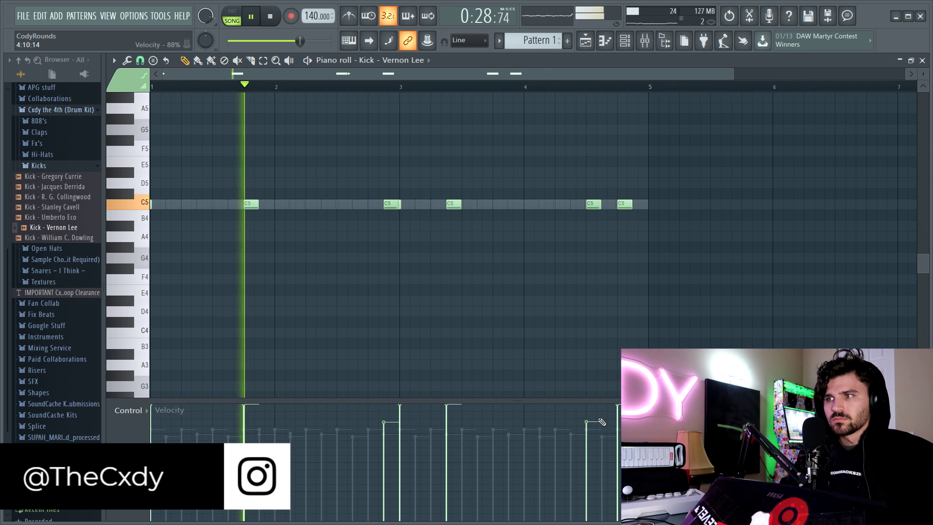
{"action": "key", "text": "space"}
{"action": "left_click", "coordinate": [922, 60]}
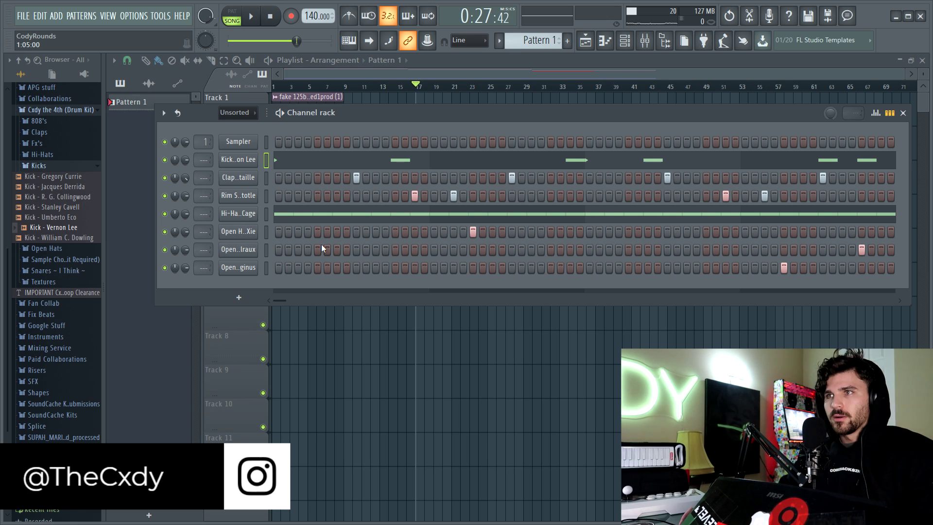
- In the hi-hat's piano roll, split the note on step 5 of bar 1 into three short notes with descending velocities
{"action": "key", "text": "space"}
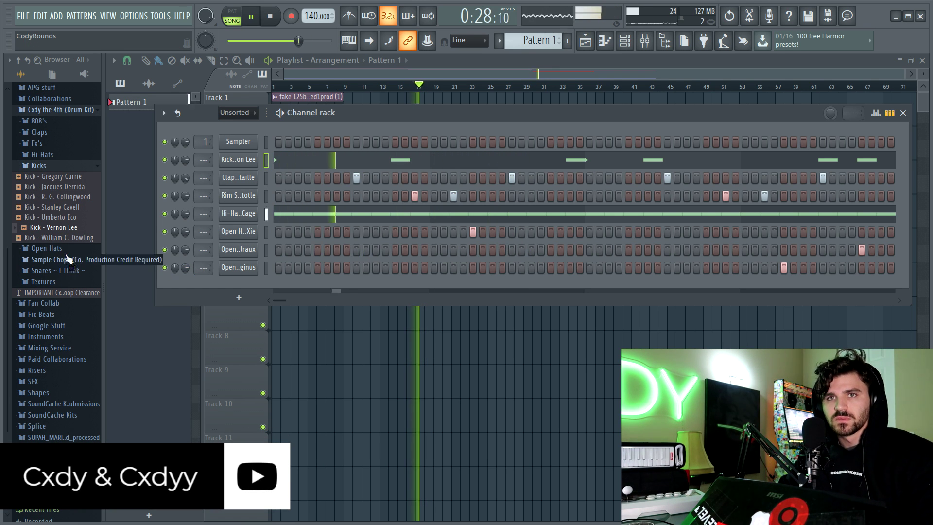
{"action": "key", "text": "F7"}
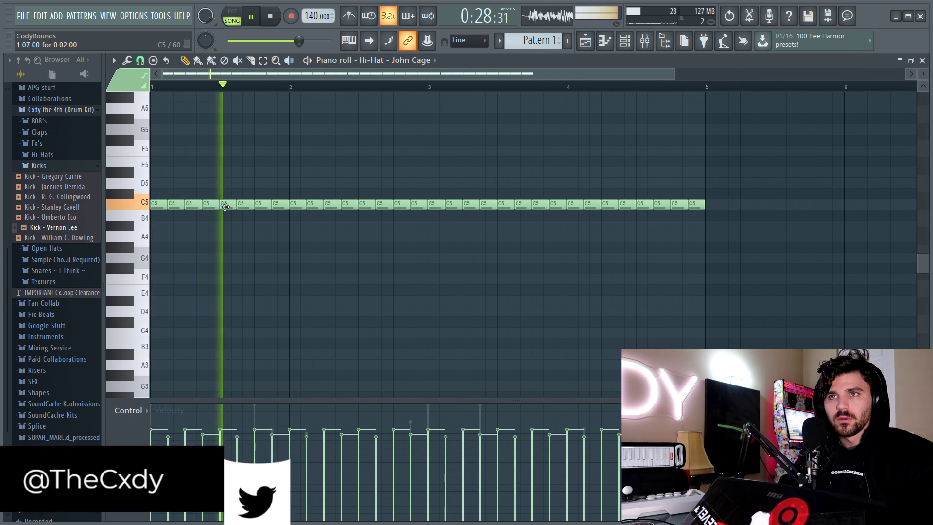
{"action": "key", "text": "space"}
{"action": "left_click_drag", "start_coordinate": [201, 204], "coordinate": [189, 203]}
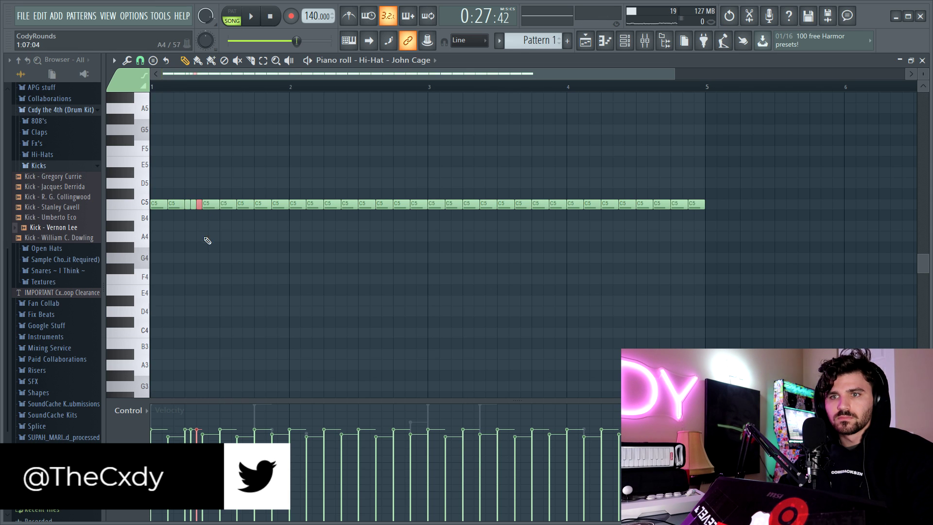
{"action": "key", "text": "space"}
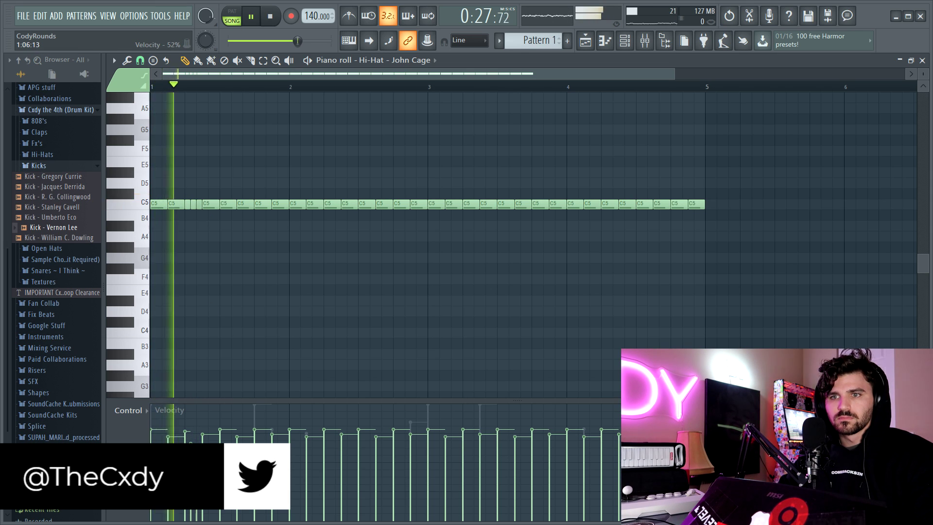
{"action": "left_click_drag", "start_coordinate": [191, 437], "coordinate": [197, 445]}
{"action": "key", "text": "space"}
{"action": "key", "text": "space"}
{"action": "key", "text": "space"}
{"action": "key", "text": "space"}
{"action": "scroll", "coordinate": [297, 141], "scroll_direction": "up", "scroll_amount": 2}
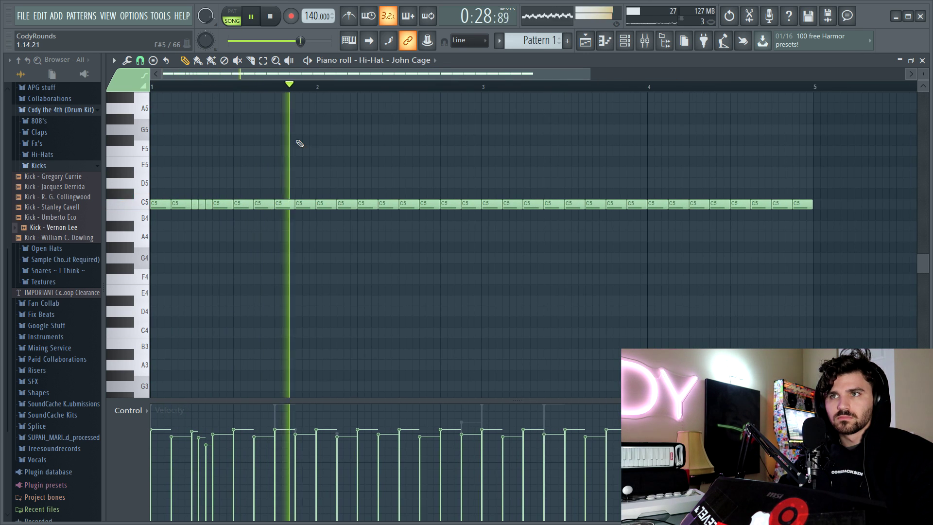
- Replace the hi-hat note on step 13 of bar 2 with four short rapid notes and level their velocities
{"action": "key", "text": "space"}
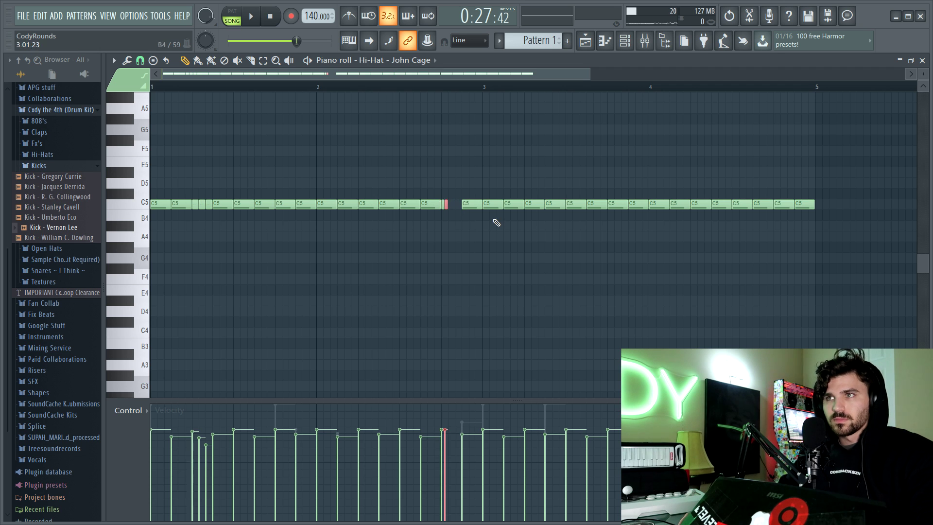
{"action": "key", "text": "space"}
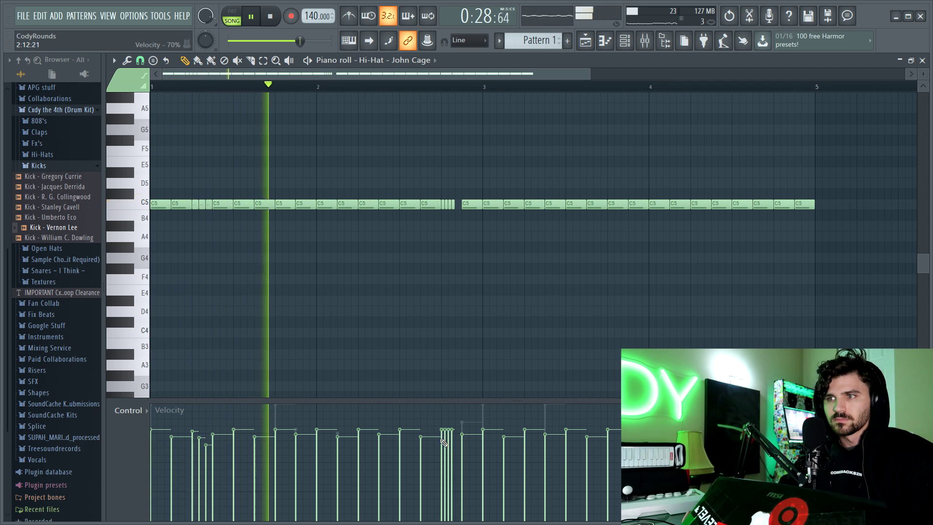
{"action": "left_click", "coordinate": [449, 446]}
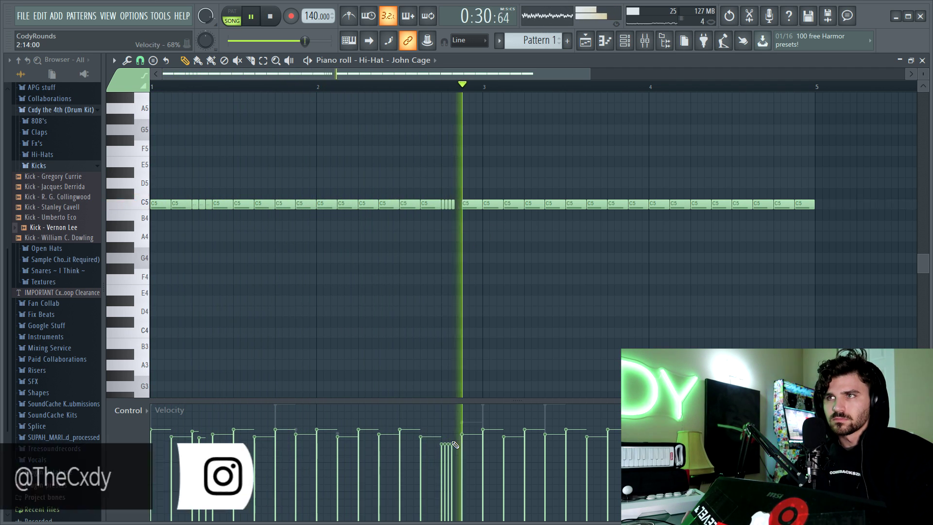
{"action": "key", "text": "space"}
{"action": "key", "text": "space"}
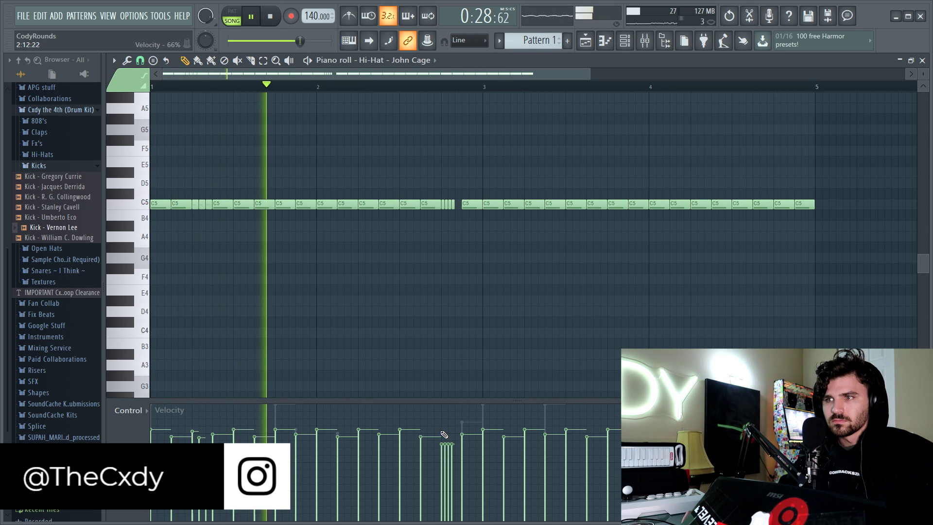
{"action": "left_click_drag", "start_coordinate": [441, 431], "coordinate": [452, 430]}
- Delete the remaining hi-hat notes after bar 2 and duplicate the first two bars with their rolls into bars 3 and 4
{"action": "left_click_drag", "start_coordinate": [486, 206], "coordinate": [811, 206]}
{"action": "left_click_drag", "start_coordinate": [676, 287], "coordinate": [151, 141]}
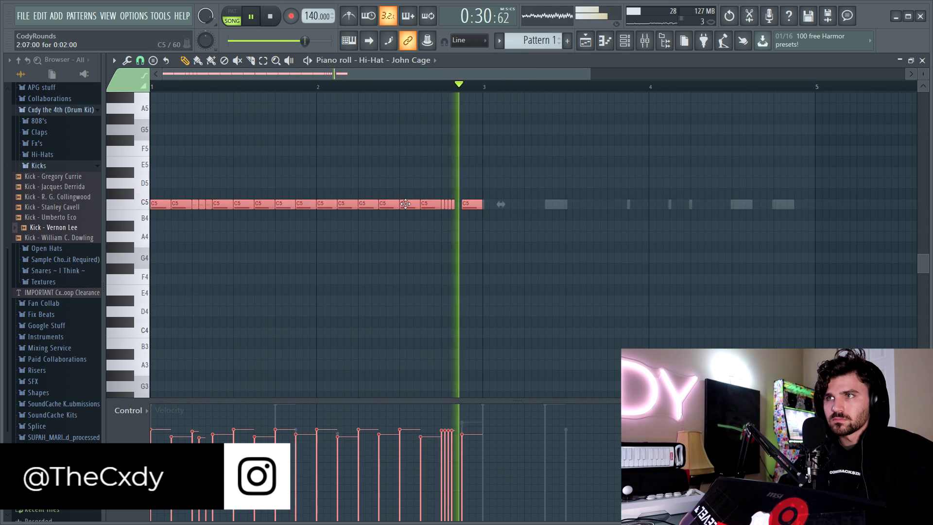
{"action": "key", "text": "ctrl+b"}
- Add an evenly spaced run of D#4 hi-hat notes from bar 3 step 13, lengthen them to touch and lower their velocity
{"action": "right_click", "coordinate": [506, 310]}
{"action": "left_click", "coordinate": [366, 300]}
{"action": "left_click_drag", "start_coordinate": [385, 302], "coordinate": [607, 299]}
{"action": "key", "text": "space"}
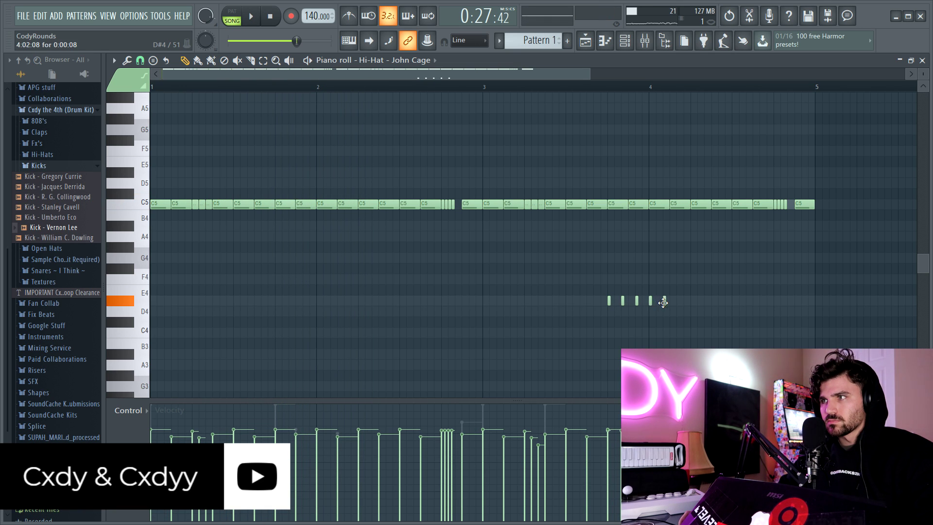
{"action": "left_click_drag", "start_coordinate": [723, 315], "coordinate": [493, 255]}
{"action": "key", "text": "space"}
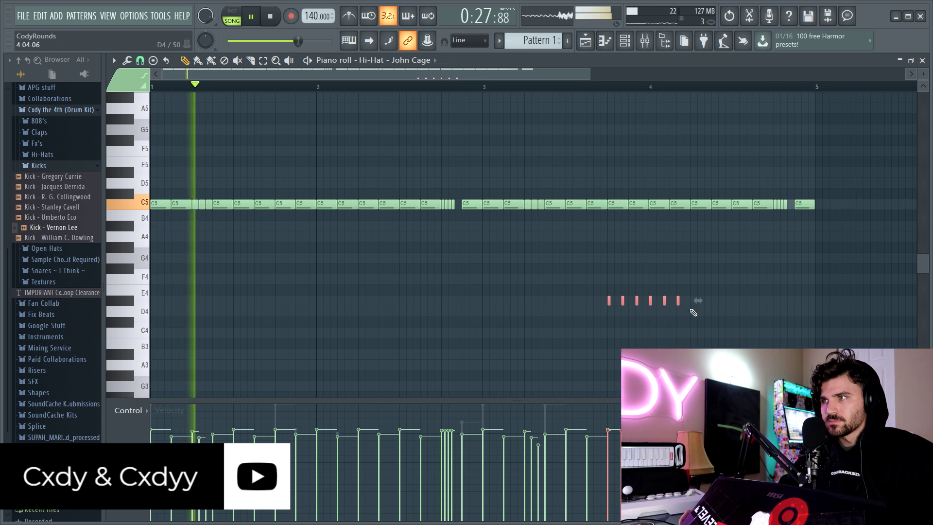
{"action": "left_click_drag", "start_coordinate": [679, 301], "coordinate": [692, 304]}
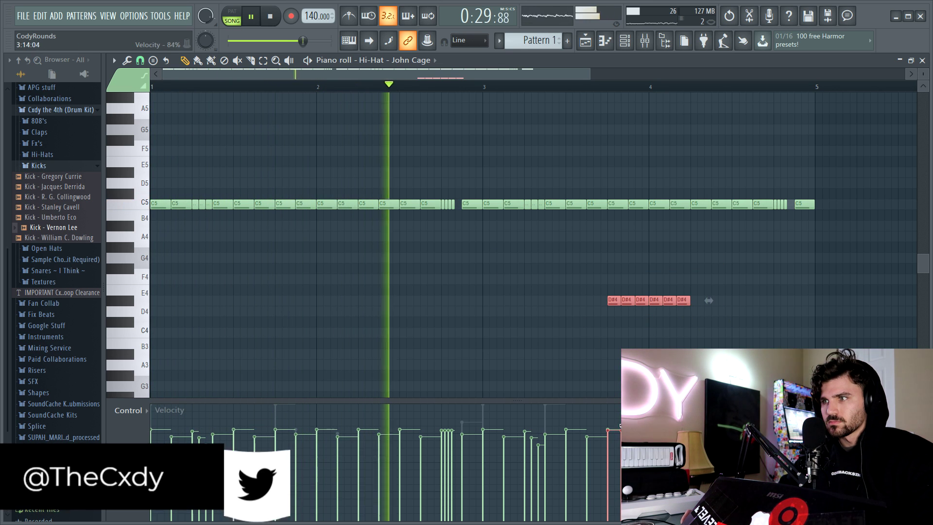
{"action": "left_click_drag", "start_coordinate": [607, 449], "coordinate": [725, 450]}
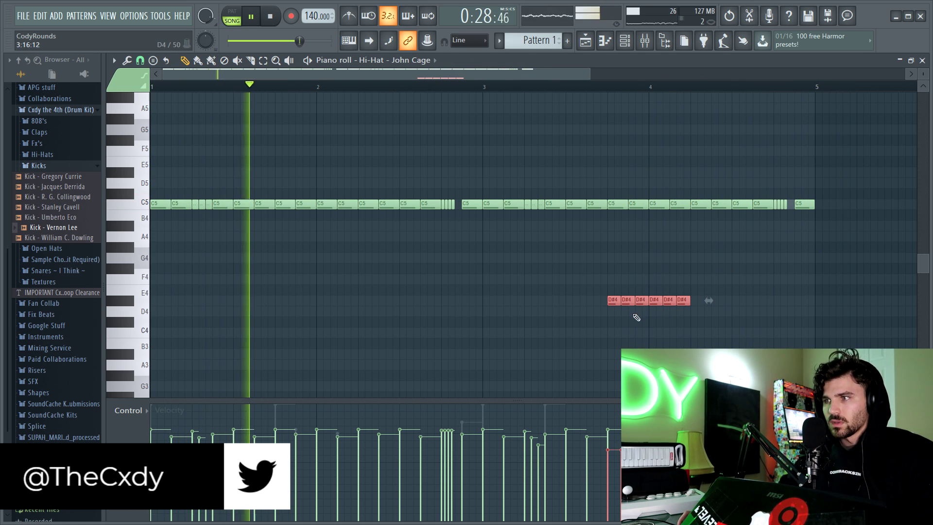
- Move the low hi-hat run up to F#4 and vary the panning of its notes
{"action": "left_click_drag", "start_coordinate": [626, 287], "coordinate": [625, 258]}
{"action": "left_click", "coordinate": [128, 410]}
{"action": "left_click", "coordinate": [160, 431]}
{"action": "left_click_drag", "start_coordinate": [608, 473], "coordinate": [680, 455]}
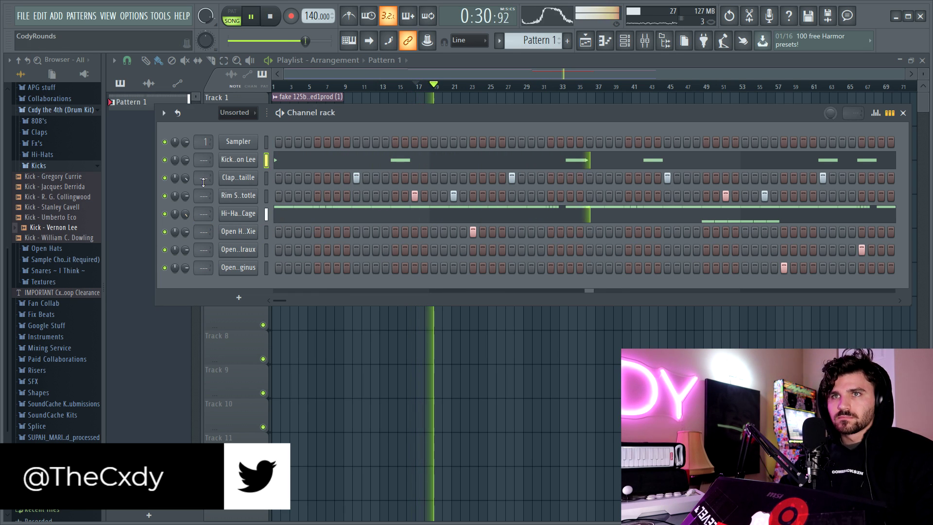
- In the clap's piano roll, add a C5 note on step 11 of bar 3 with 52% velocity and pan it slightly left
{"action": "right_click", "coordinate": [256, 177]}
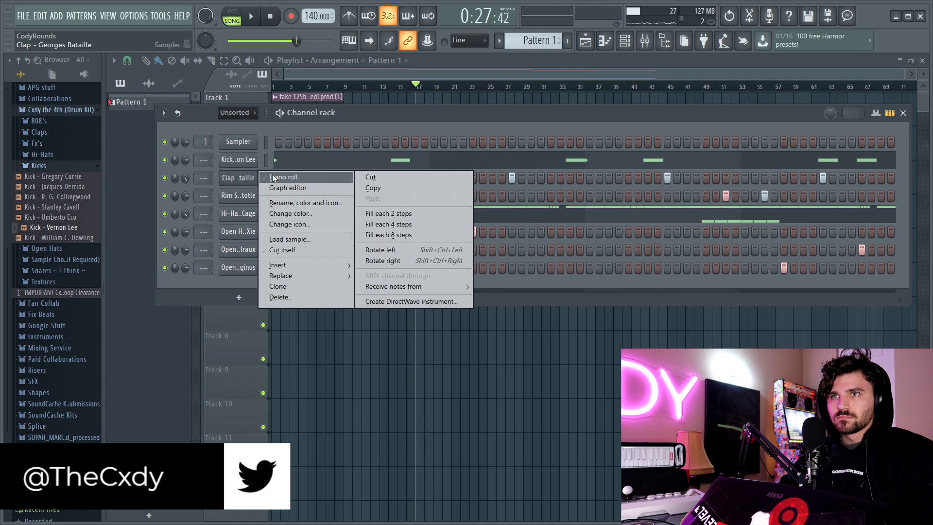
{"action": "left_click", "coordinate": [274, 176]}
{"action": "key", "text": "space"}
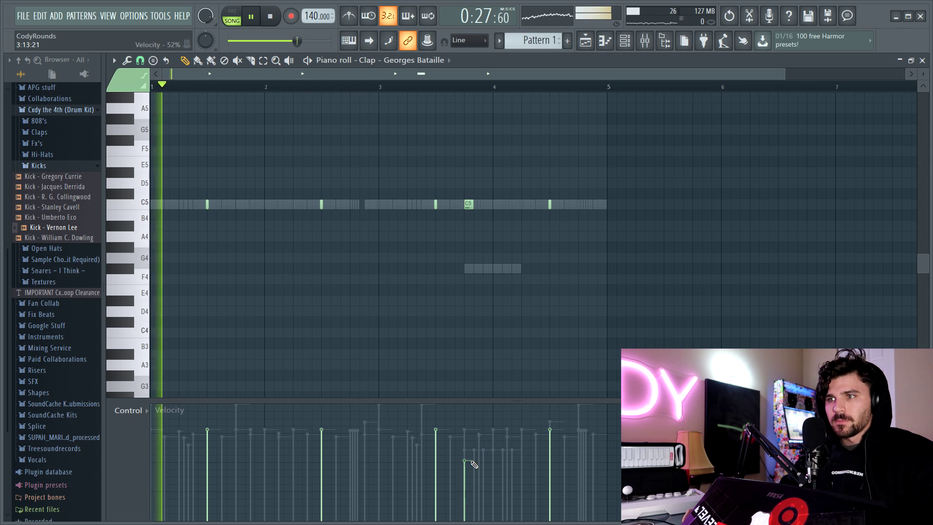
{"action": "left_click_drag", "start_coordinate": [466, 202], "coordinate": [453, 203]}
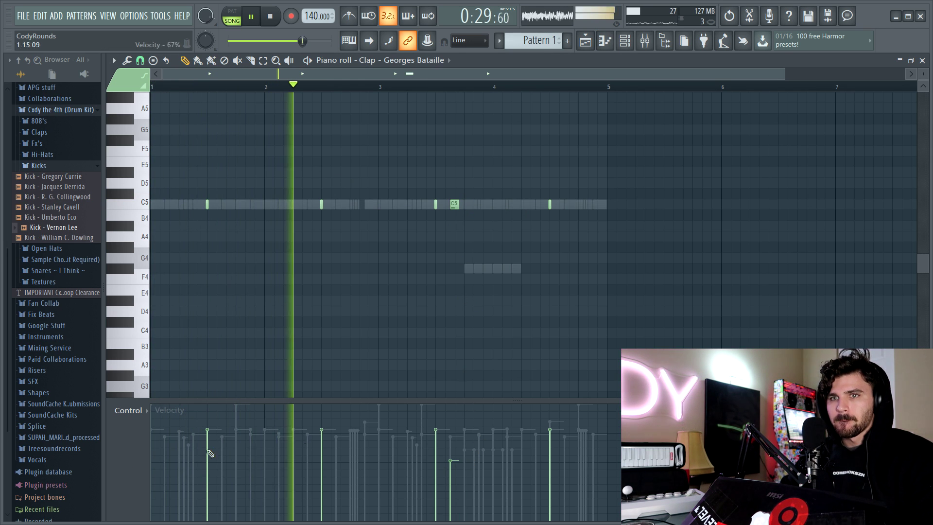
{"action": "left_click", "coordinate": [128, 410]}
{"action": "left_click", "coordinate": [162, 432]}
{"action": "left_click", "coordinate": [450, 471]}
- Add a clap note on step 15 of bar 4, panned 22% right with 41% velocity
{"action": "left_click", "coordinate": [596, 204]}
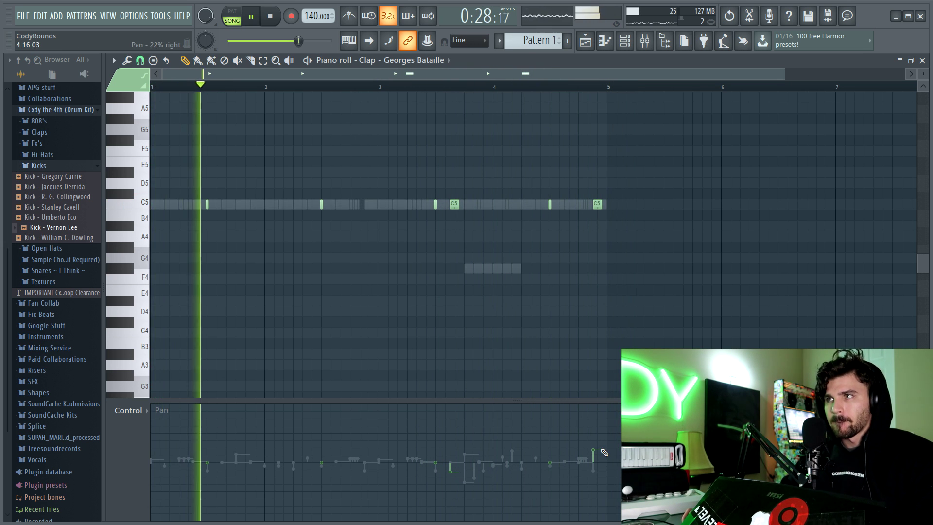
{"action": "left_click", "coordinate": [129, 410]}
{"action": "left_click", "coordinate": [168, 440]}
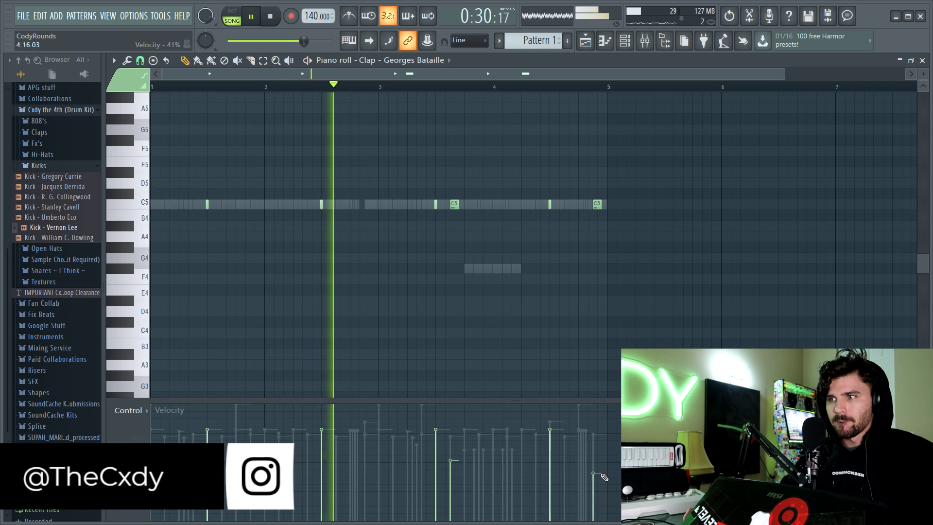
{"action": "left_click", "coordinate": [922, 60]}
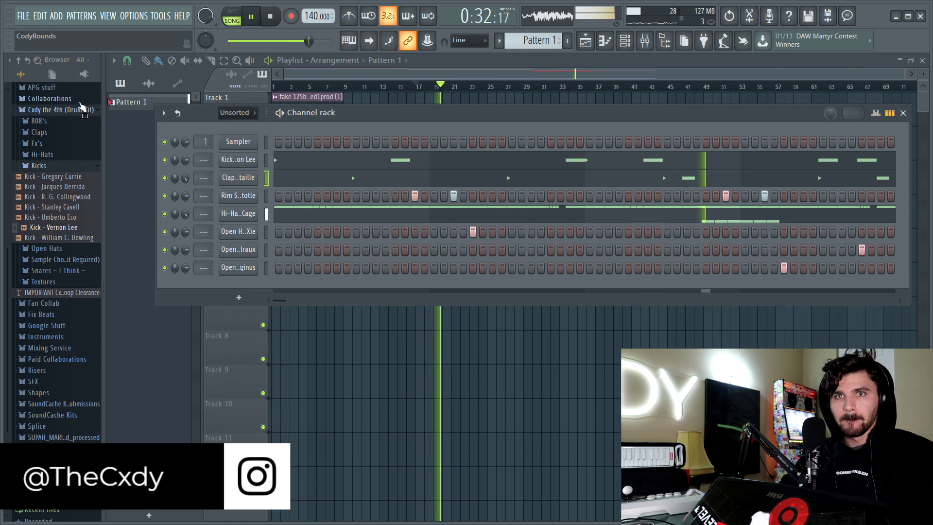
- Audition the Parrot, Tucan and Bird samples from the drum kit's Textures folder against the beat
{"action": "key", "text": "space"}
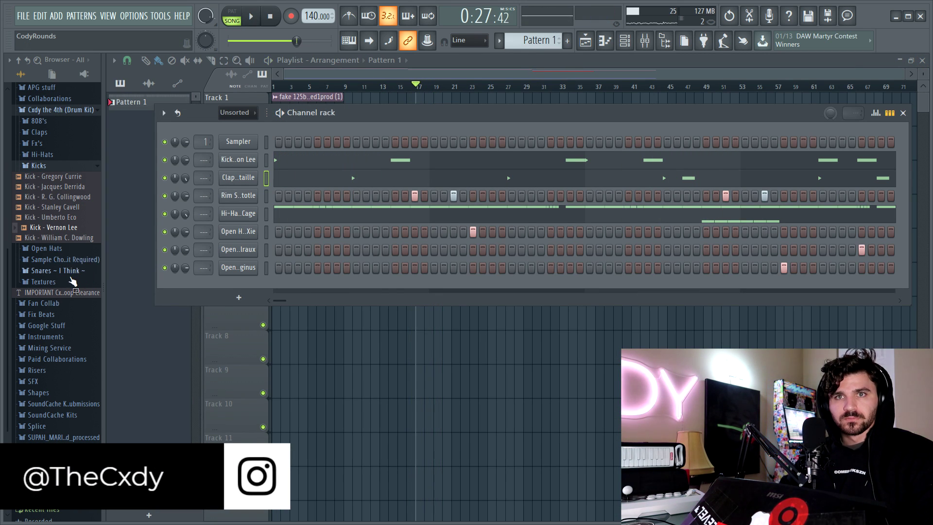
{"action": "left_click", "coordinate": [73, 281]}
{"action": "left_click", "coordinate": [79, 312]}
{"action": "key", "text": "space"}
{"action": "left_click", "coordinate": [88, 324]}
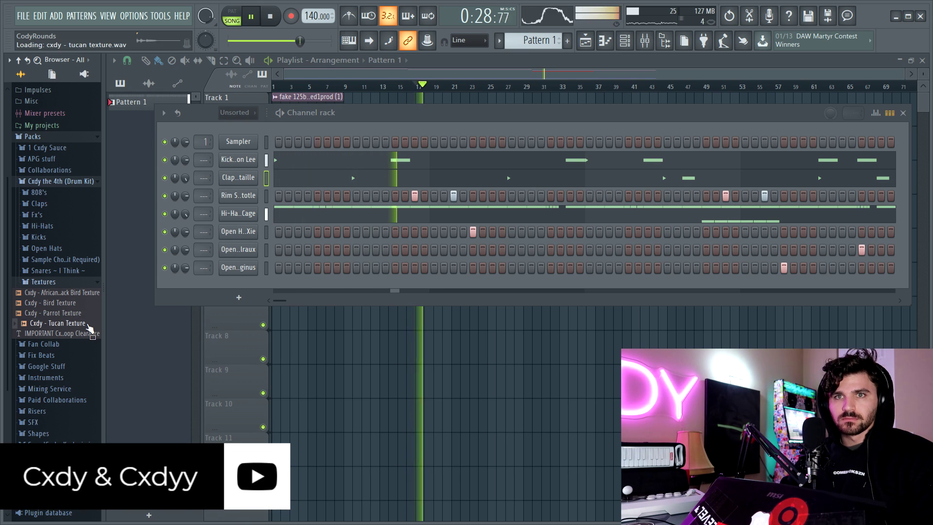
{"action": "left_click", "coordinate": [80, 303]}
{"action": "key", "text": "space"}
{"action": "key", "text": "space"}
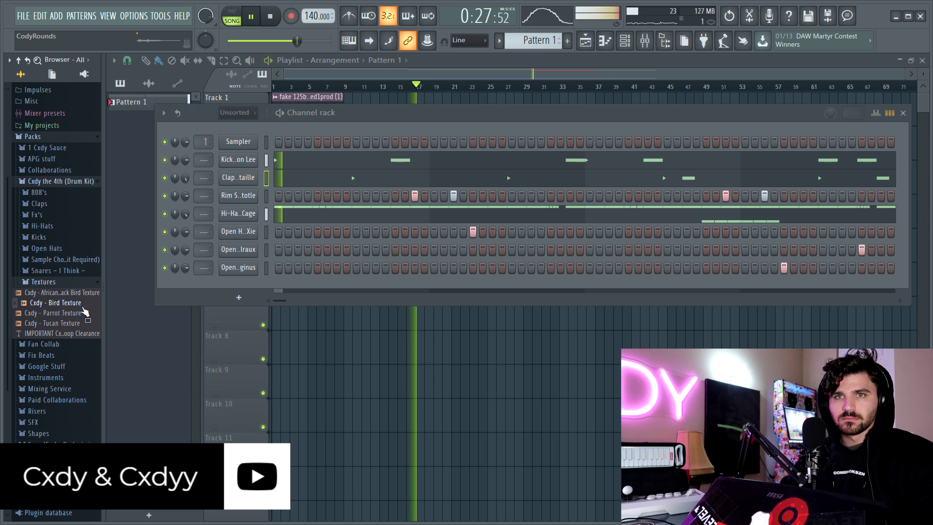
{"action": "left_click", "coordinate": [87, 324]}
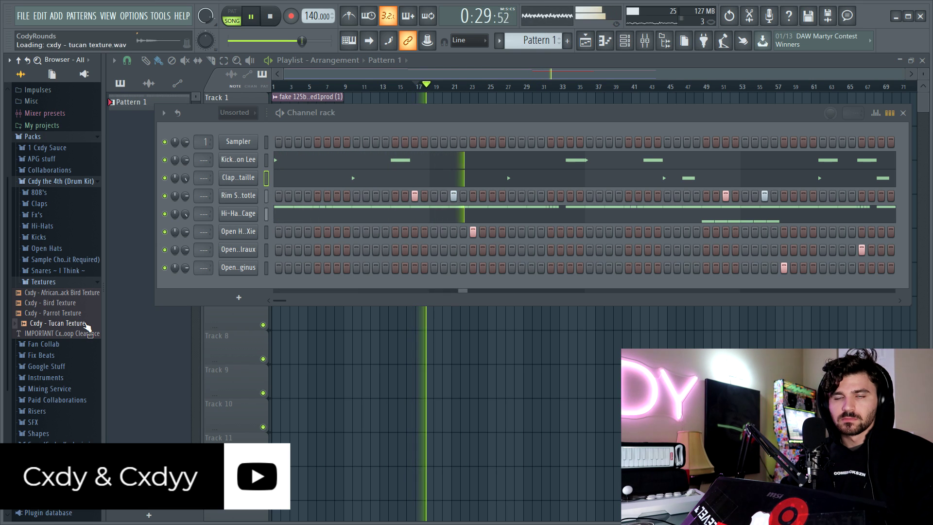
{"action": "key", "text": "space"}
- Place Cxdy - Tucan Texture on playlist track 11 at bar 17 and route it to mixer track 2
{"action": "left_click_drag", "start_coordinate": [85, 308], "coordinate": [369, 327]}
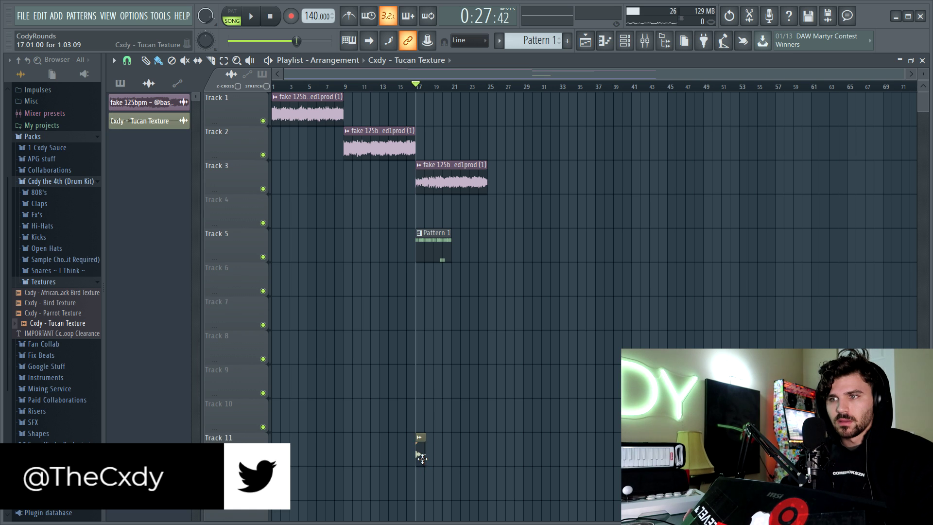
{"action": "double_click", "coordinate": [421, 457]}
{"action": "left_click", "coordinate": [514, 203]}
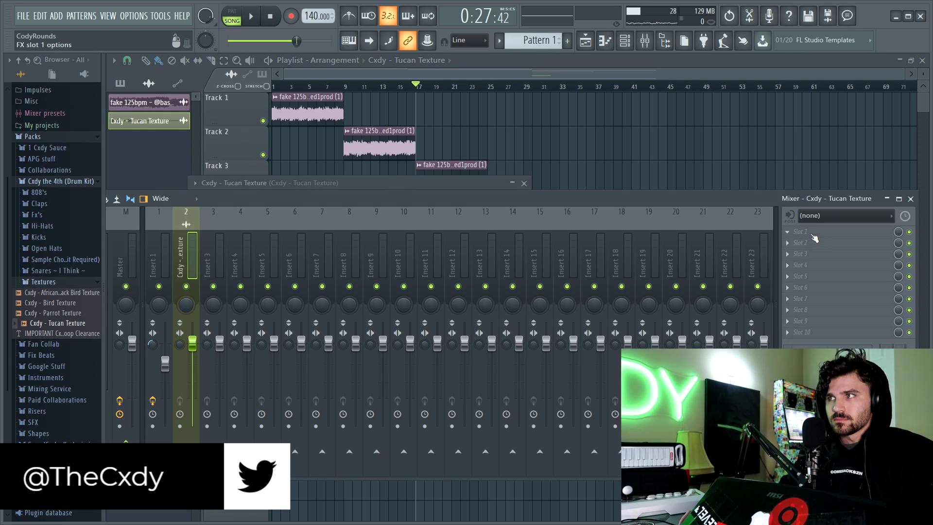
- Add Fruity Parametric EQ 2 to the Tucan Texture's mixer track, switch its preset and move a band down in frequency
{"action": "left_click", "coordinate": [814, 237]}
{"action": "left_click", "coordinate": [635, 172]}
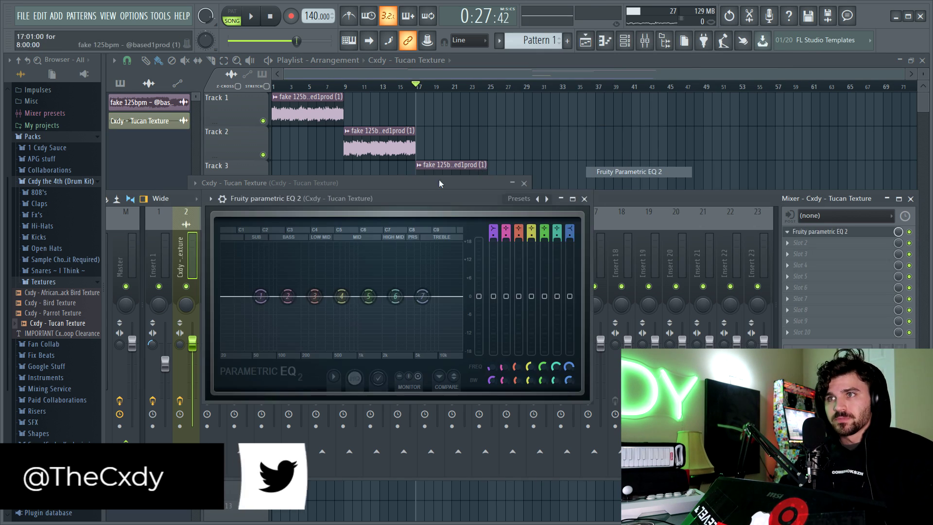
{"action": "key", "text": "space"}
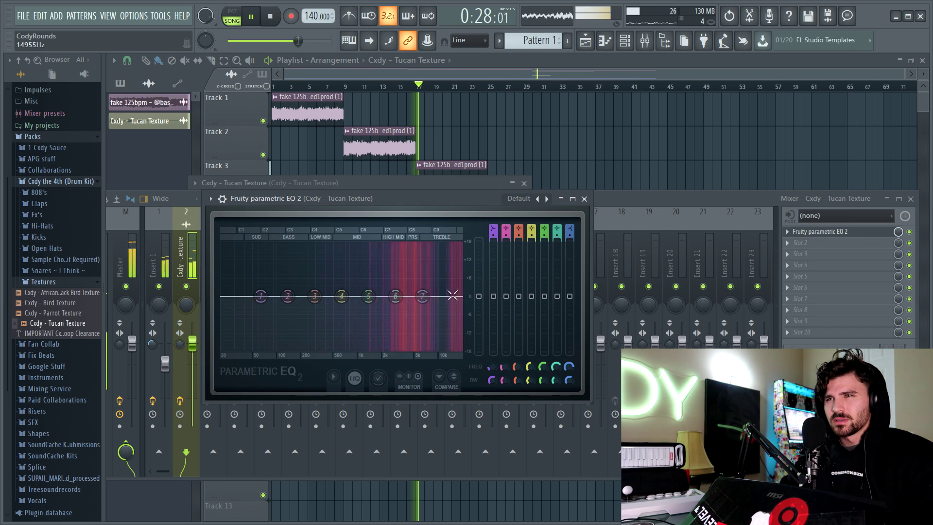
{"action": "key", "text": "space"}
{"action": "left_click", "coordinate": [547, 199]}
{"action": "left_click_drag", "start_coordinate": [447, 296], "coordinate": [416, 296]}
{"action": "key", "text": "space"}
{"action": "key", "text": "space"}
{"action": "left_click", "coordinate": [584, 198]}
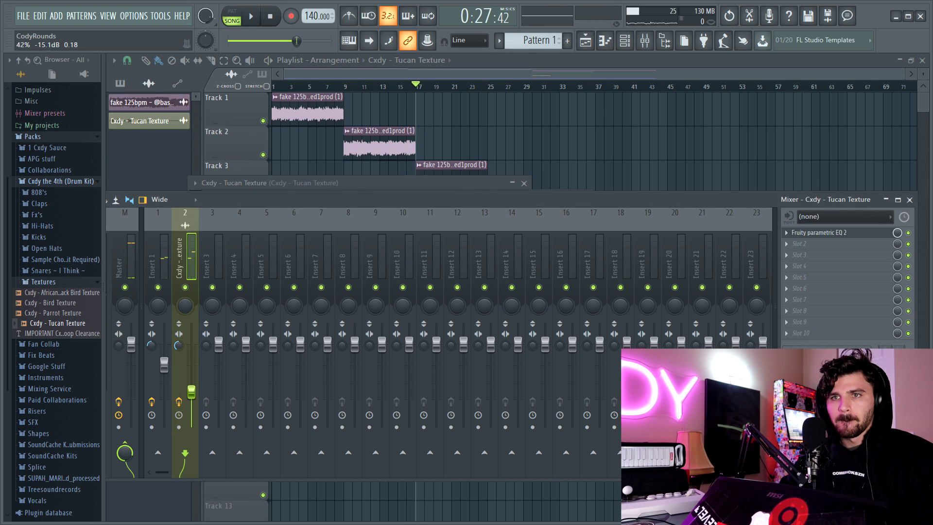
- Raise the Tucan Texture's mixer volume slightly and pan it 16% right, checking the balance during playback
{"action": "left_click_drag", "start_coordinate": [191, 392], "coordinate": [191, 386]}
{"action": "key", "text": "space"}
{"action": "left_click_drag", "start_coordinate": [185, 306], "coordinate": [185, 298]}
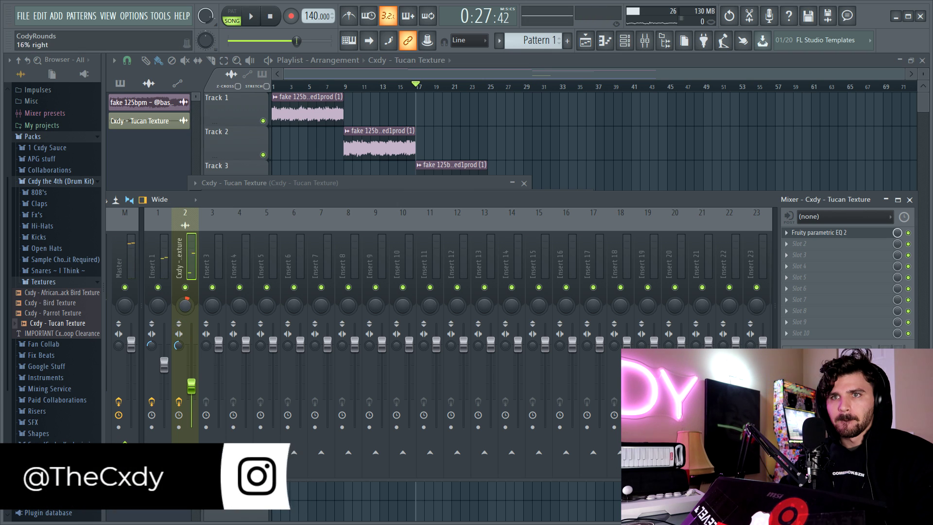
{"action": "key", "text": "space"}
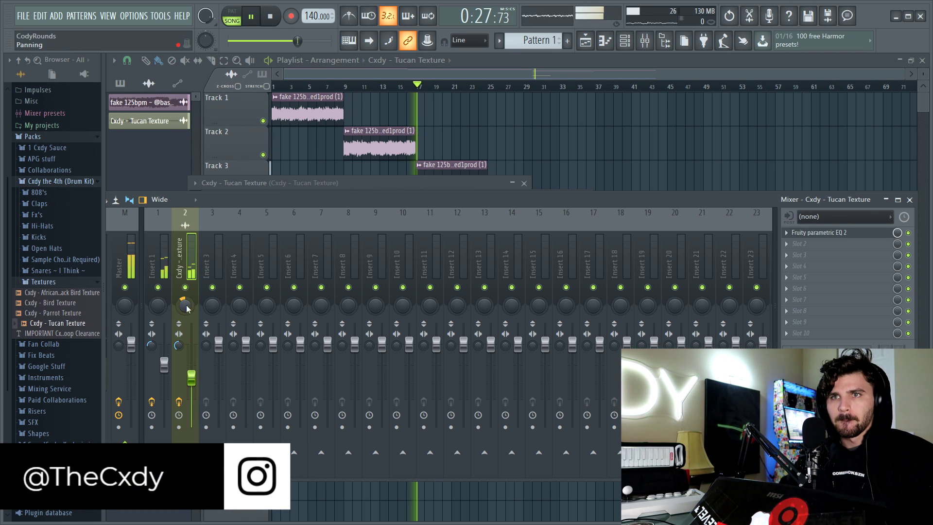
- Add Fruity Reeverb 2 in the Tucan Texture's second effect slot, enlarge the room size and lower the wet level while listening
{"action": "key", "text": "space"}
{"action": "left_click", "coordinate": [835, 249]}
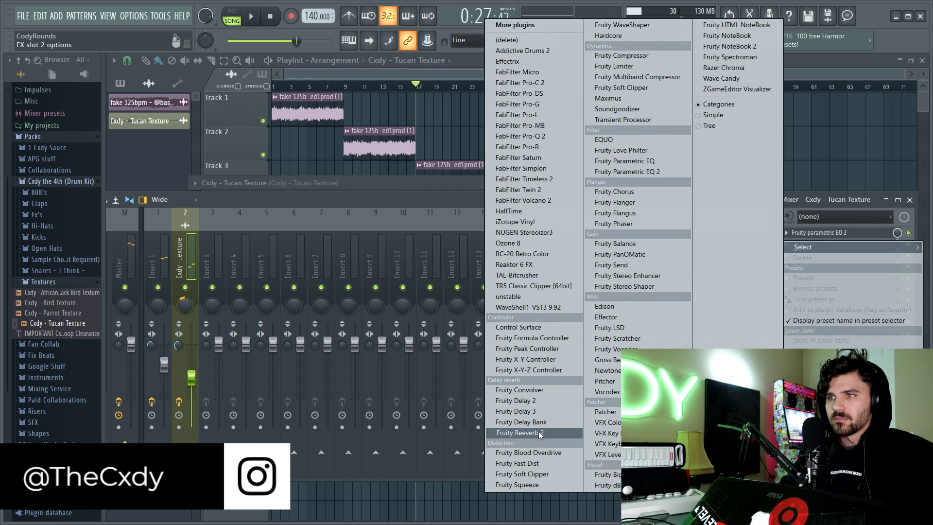
{"action": "left_click", "coordinate": [518, 433]}
{"action": "left_click_drag", "start_coordinate": [509, 298], "coordinate": [509, 287]}
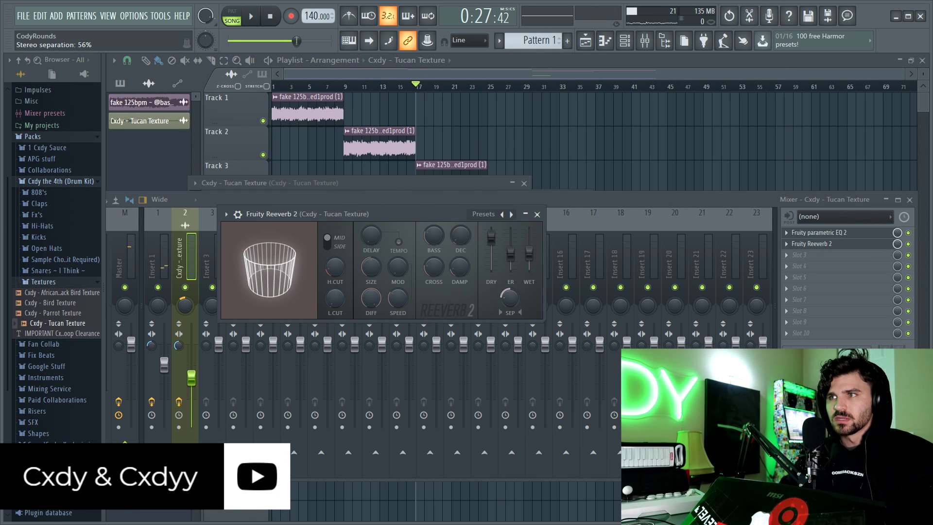
{"action": "left_click_drag", "start_coordinate": [371, 267], "coordinate": [370, 250]}
{"action": "key", "text": "space"}
{"action": "left_click_drag", "start_coordinate": [529, 251], "coordinate": [529, 258]}
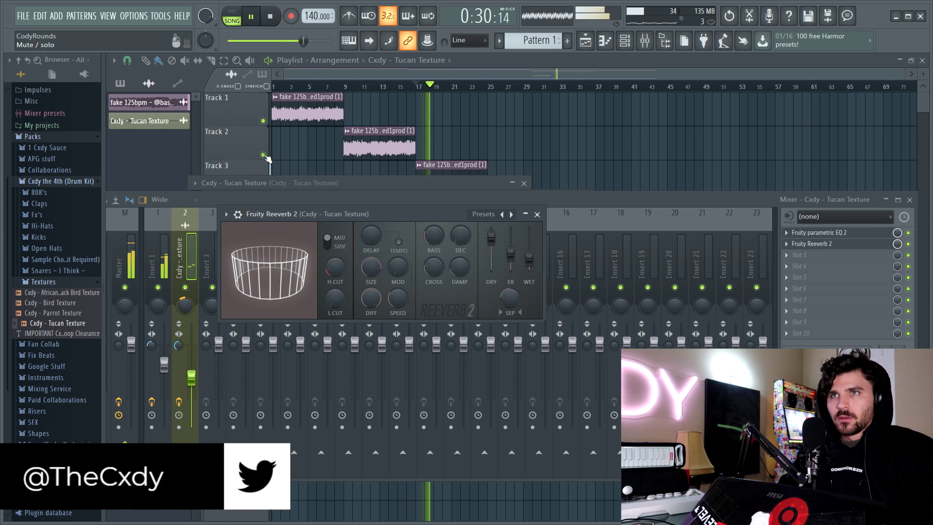
- Place another Cxdy - Tucan Texture clip on playlist track 11 at bar 25
{"action": "right_click", "coordinate": [231, 128]}
{"action": "left_click", "coordinate": [430, 300]}
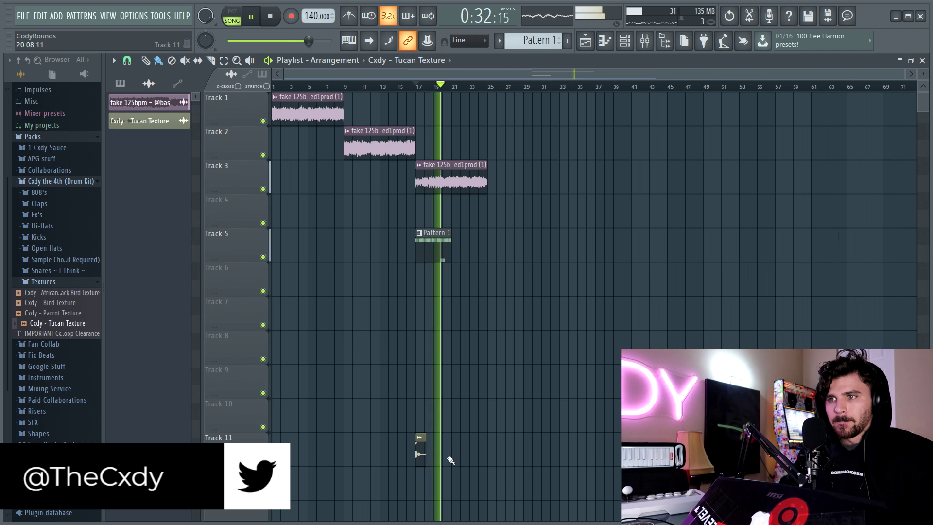
{"action": "left_click", "coordinate": [490, 453]}
{"action": "key", "text": "space"}
{"action": "key", "text": "space"}
{"action": "scroll", "coordinate": [369, 85], "scroll_direction": "up", "scroll_amount": 1}
- Browse the drum kit's Fx's folder during playback and place Cxdy - Money Count Short on playlist track 6 at bar 18
{"action": "left_click_drag", "start_coordinate": [368, 84], "coordinate": [321, 88]}
{"action": "scroll", "coordinate": [96, 265], "scroll_direction": "up", "scroll_amount": 1}
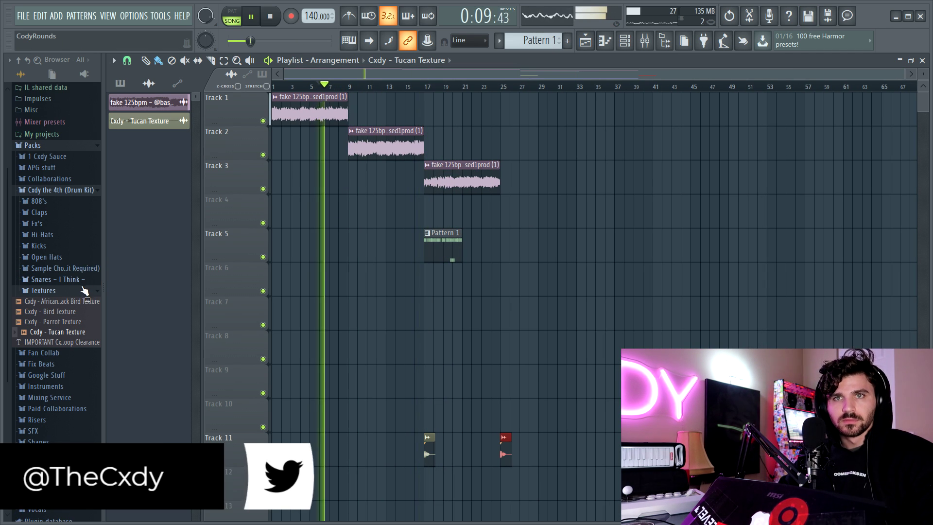
{"action": "left_click", "coordinate": [83, 289]}
{"action": "key", "text": "space"}
{"action": "left_click", "coordinate": [49, 223]}
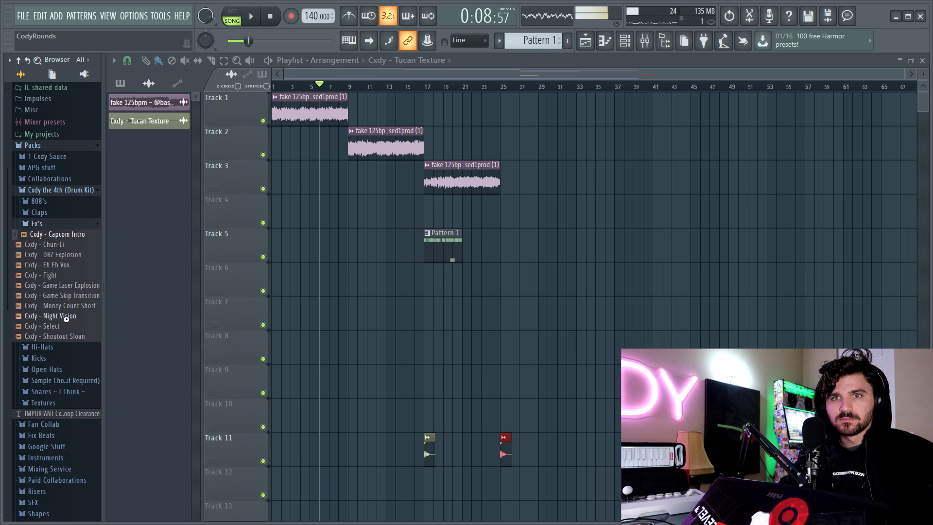
{"action": "key", "text": "space"}
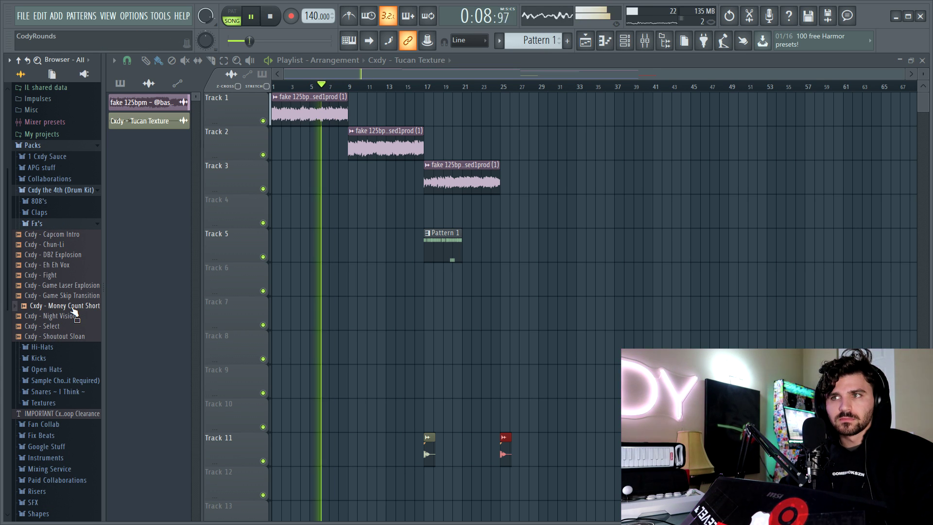
{"action": "left_click_drag", "start_coordinate": [74, 311], "coordinate": [439, 283]}
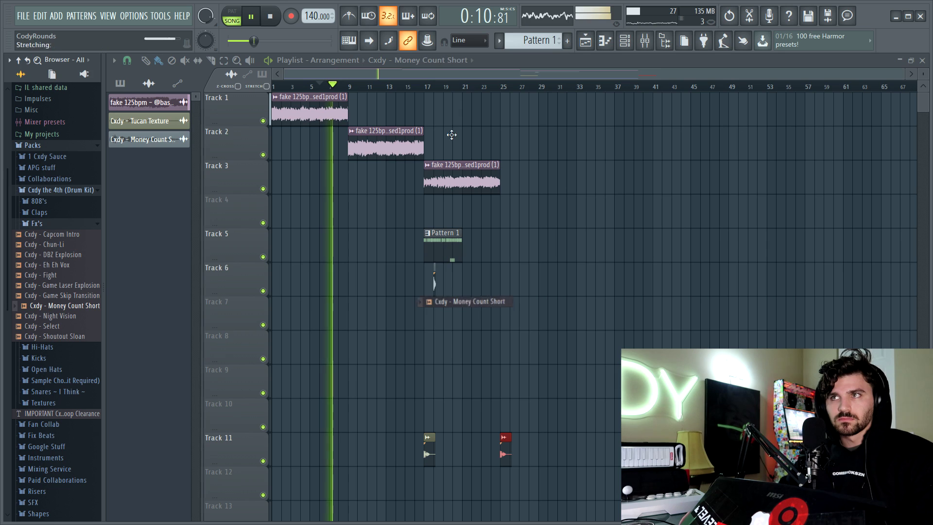
- Move the Tucan Texture clip down to playlist track 14 and the Money Count Short clip down to track 13
{"action": "scroll", "coordinate": [439, 89], "scroll_direction": "up", "scroll_amount": 5}
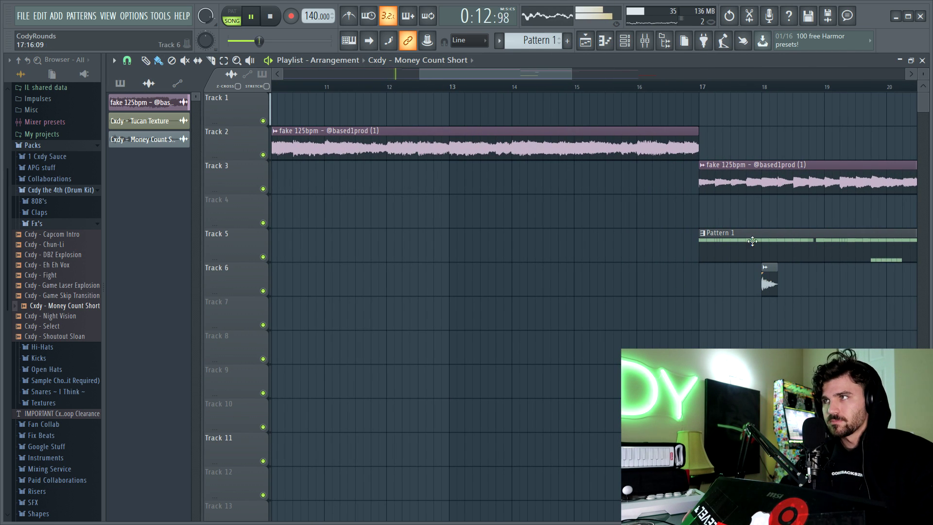
{"action": "scroll", "coordinate": [749, 83], "scroll_direction": "down", "scroll_amount": 4}
{"action": "key", "text": "shift+Down"}
{"action": "key", "text": "shift+Down"}
{"action": "key", "text": "shift+Down"}
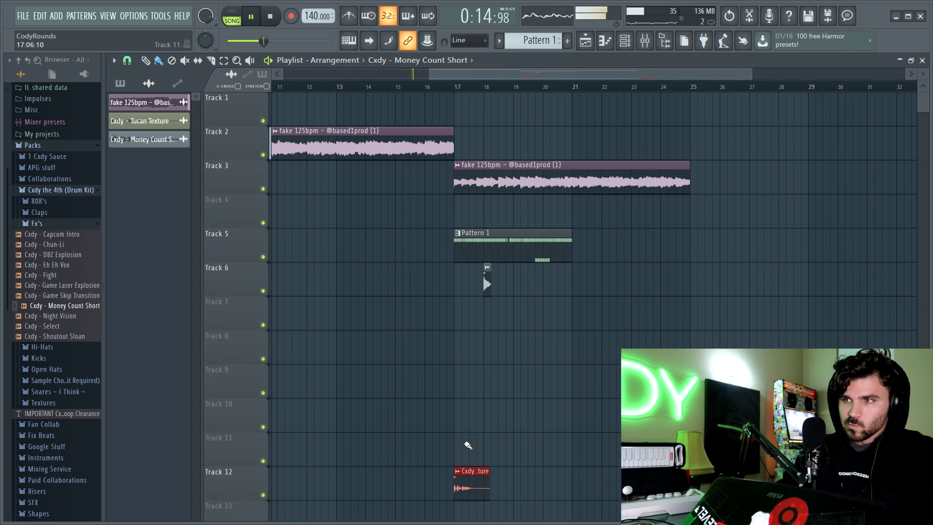
{"action": "left_click_drag", "start_coordinate": [488, 232], "coordinate": [488, 470]}
- Shift the Money Count Short clip to start at 18:05:00 while playing the section from bar 17
{"action": "left_click", "coordinate": [463, 86]}
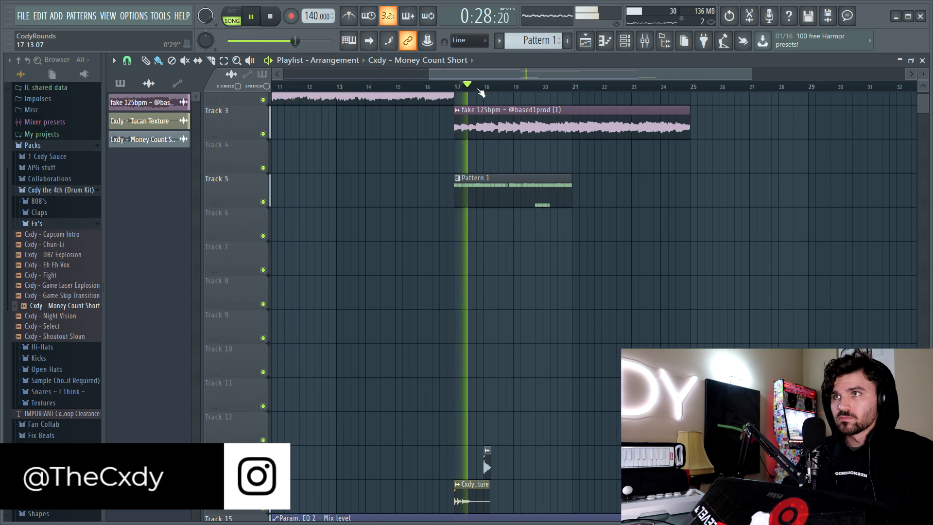
{"action": "scroll", "coordinate": [471, 88], "scroll_direction": "up", "scroll_amount": 3}
{"action": "left_click_drag", "start_coordinate": [501, 456], "coordinate": [522, 455]}
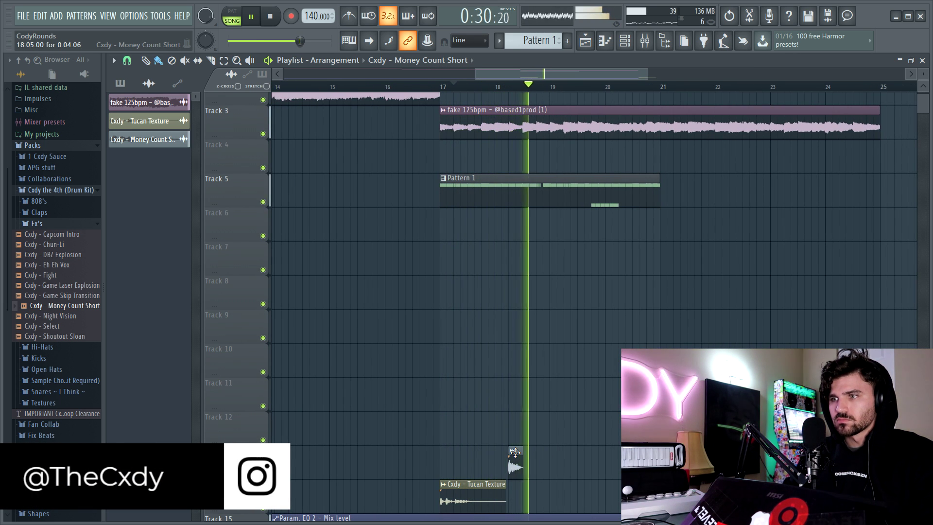
- Route the Money Count Short channel to mixer track 3
{"action": "double_click", "coordinate": [522, 459]}
{"action": "left_click", "coordinate": [532, 229]}
{"action": "key", "text": "space"}
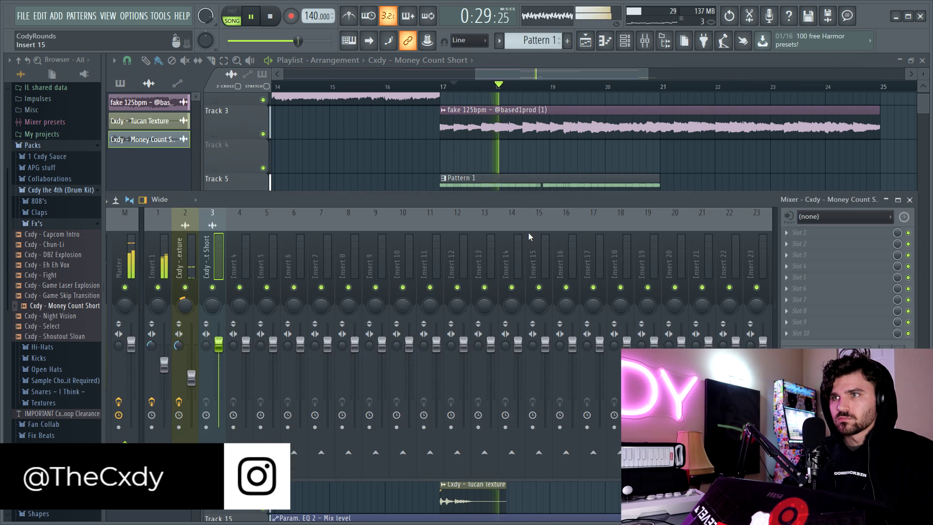
{"action": "key", "text": "F9"}
{"action": "key", "text": "space"}
- Lower the Money Count Short channel's volume and play it back
{"action": "double_click", "coordinate": [514, 466]}
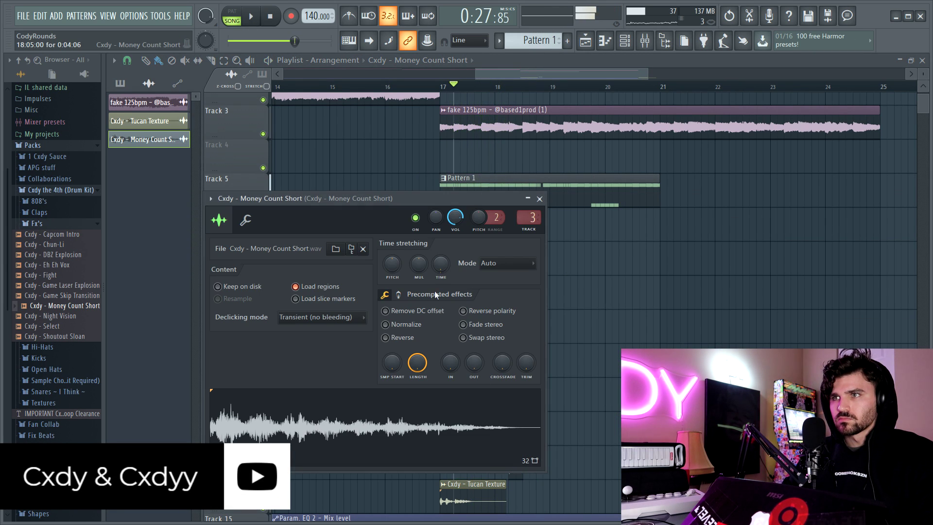
{"action": "right_click", "coordinate": [438, 213]}
{"action": "left_click", "coordinate": [454, 218]}
{"action": "left_click_drag", "start_coordinate": [455, 218], "coordinate": [454, 243]}
{"action": "key", "text": "space"}
- Add Fruity Parametric EQ 2 to the Money Count Short mixer track, load the 20Hz + 18kHz cut preset and lower the high cut's frequency
{"action": "double_click", "coordinate": [533, 219]}
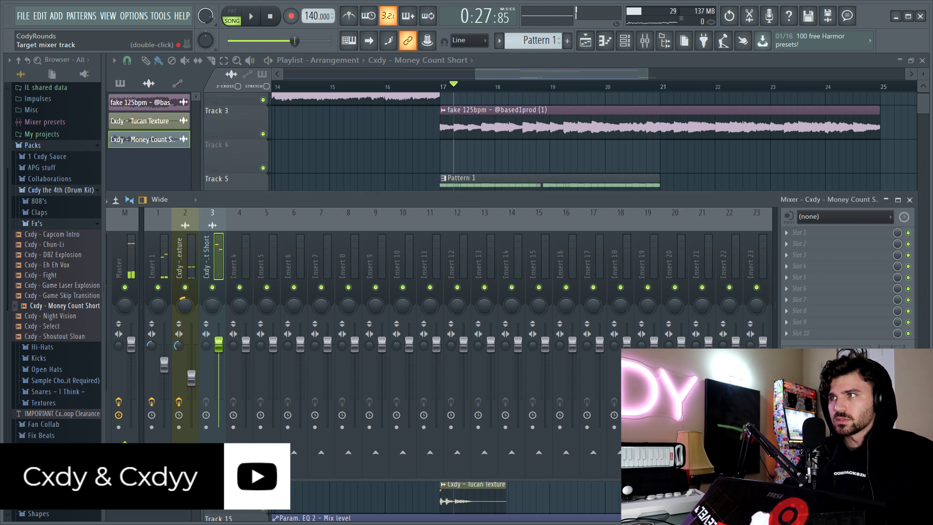
{"action": "left_click", "coordinate": [787, 233]}
{"action": "mouse_move", "coordinate": [802, 244]}
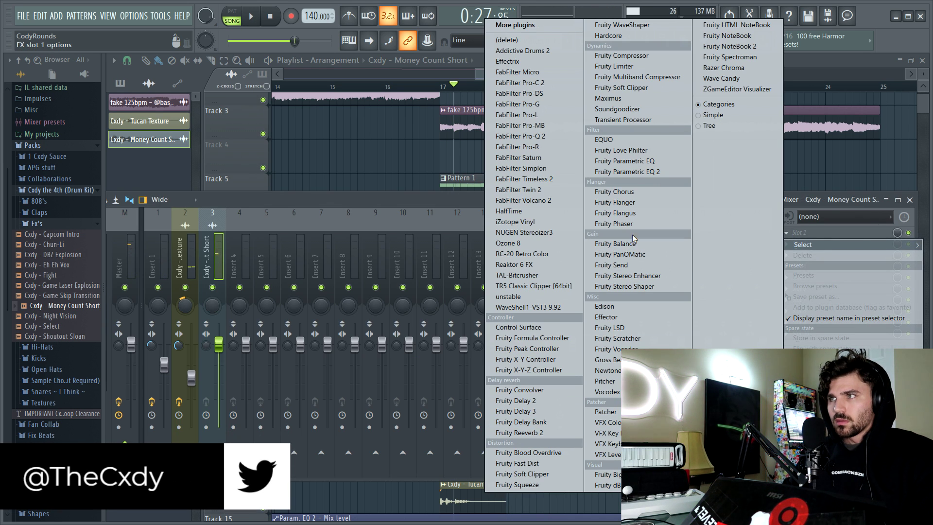
{"action": "left_click", "coordinate": [626, 171]}
{"action": "key", "text": "space"}
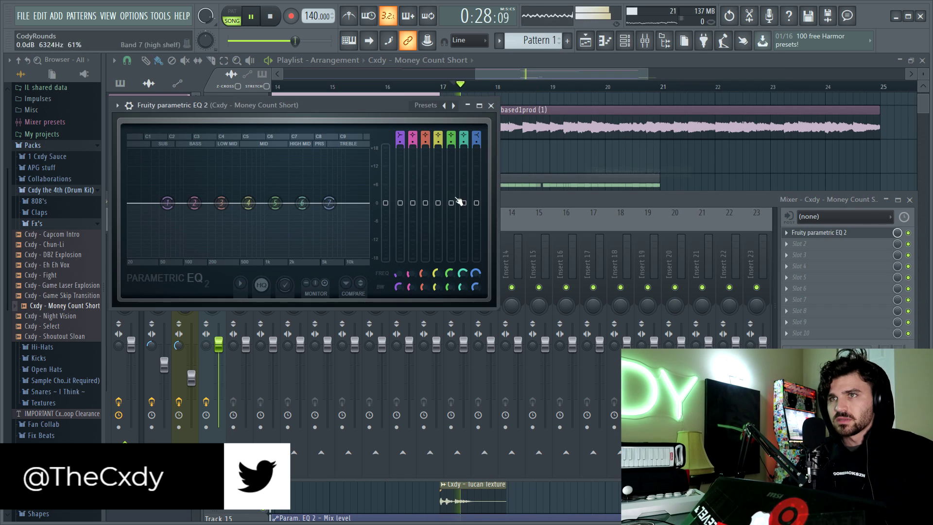
{"action": "left_click", "coordinate": [453, 106]}
{"action": "left_click_drag", "start_coordinate": [370, 203], "coordinate": [327, 203]}
{"action": "key", "text": "space"}
{"action": "key", "text": "space"}
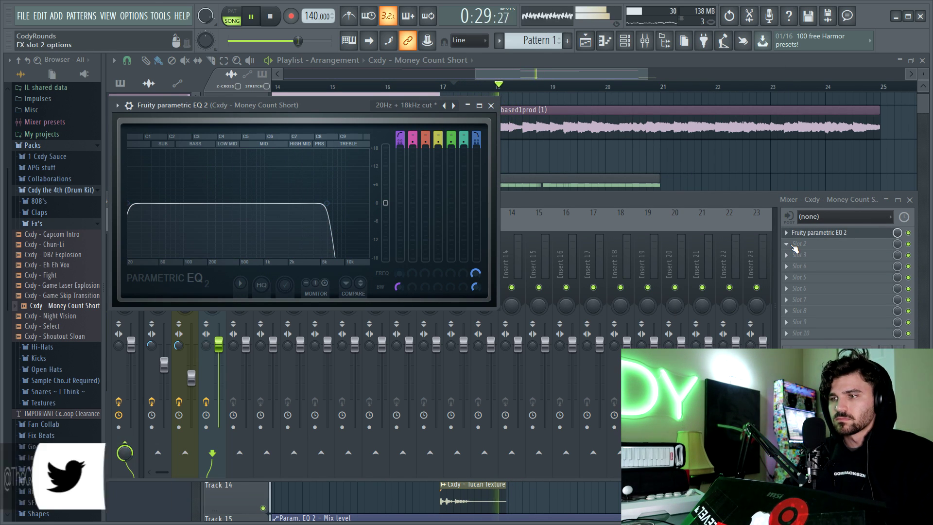
{"action": "left_click", "coordinate": [491, 105]}
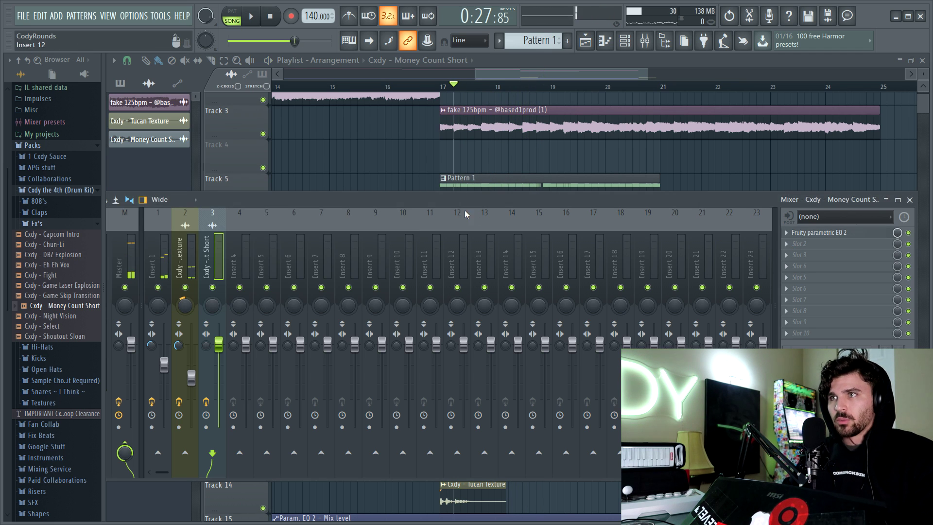
- Play the section from bar 17 to check the Money Count Short effect against the beat
{"action": "key", "text": "F9"}
{"action": "key", "text": "space"}
{"action": "double_click", "coordinate": [513, 472]}
{"action": "key", "text": "space"}
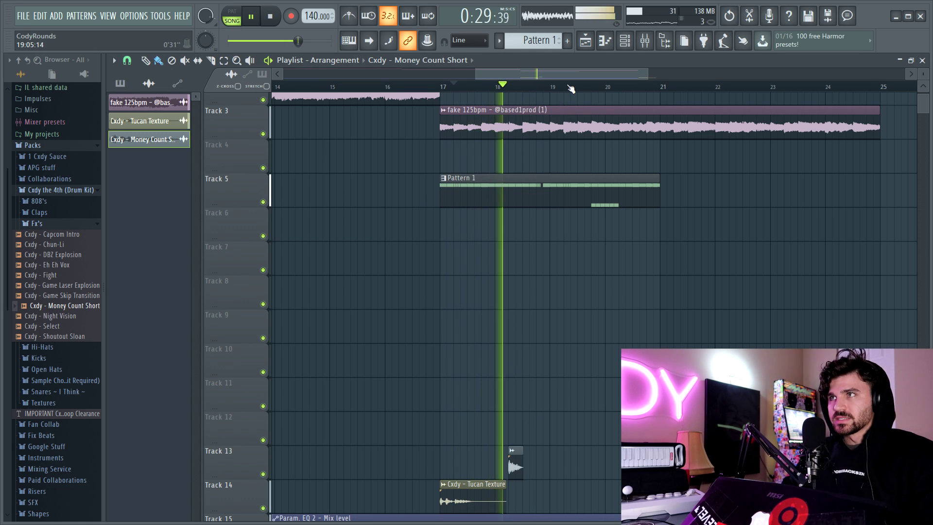
- Duplicate the Pattern 1 clip on playlist track 5 to bar 21
{"action": "scroll", "coordinate": [505, 464], "scroll_direction": "down", "scroll_amount": 1}
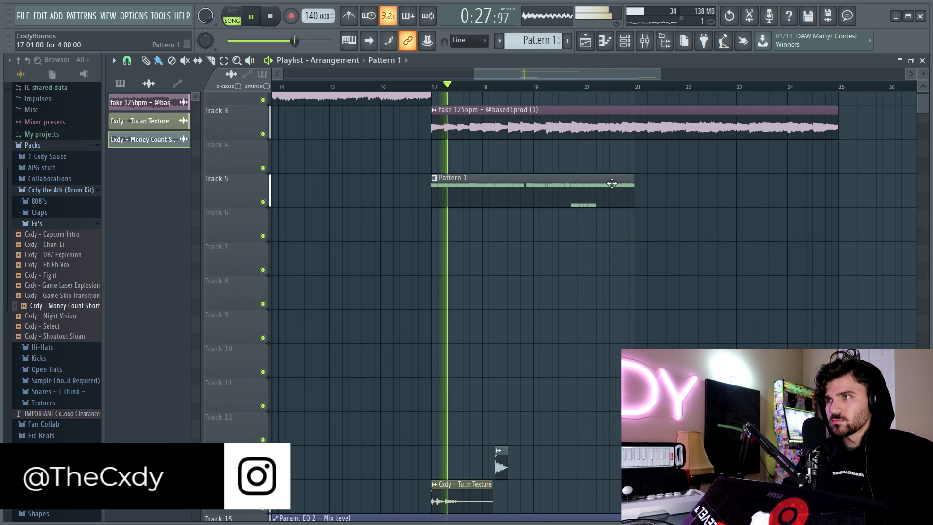
{"action": "mouse_move", "coordinate": [611, 183]}
{"action": "left_mouse_down"}
{"action": "mouse_move", "coordinate": [701, 194]}
{"action": "mouse_move", "coordinate": [689, 192]}
{"action": "left_mouse_up"}
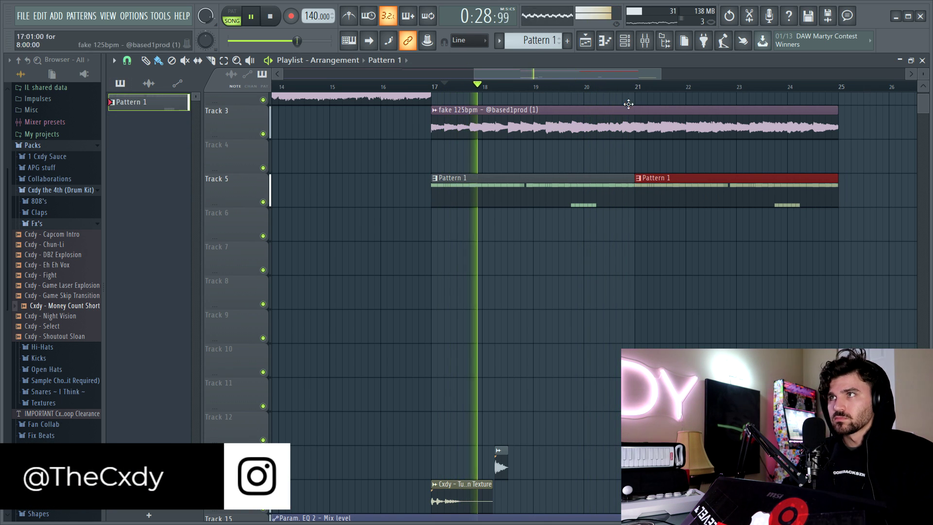
{"action": "scroll", "coordinate": [651, 127], "scroll_direction": "down", "scroll_amount": 1}
- Open the drum kit's 808's folder and audition its samples, comparing the others with 808 - Mani Zay
{"action": "left_click", "coordinate": [62, 224]}
{"action": "key", "text": "space"}
{"action": "left_click", "coordinate": [58, 191]}
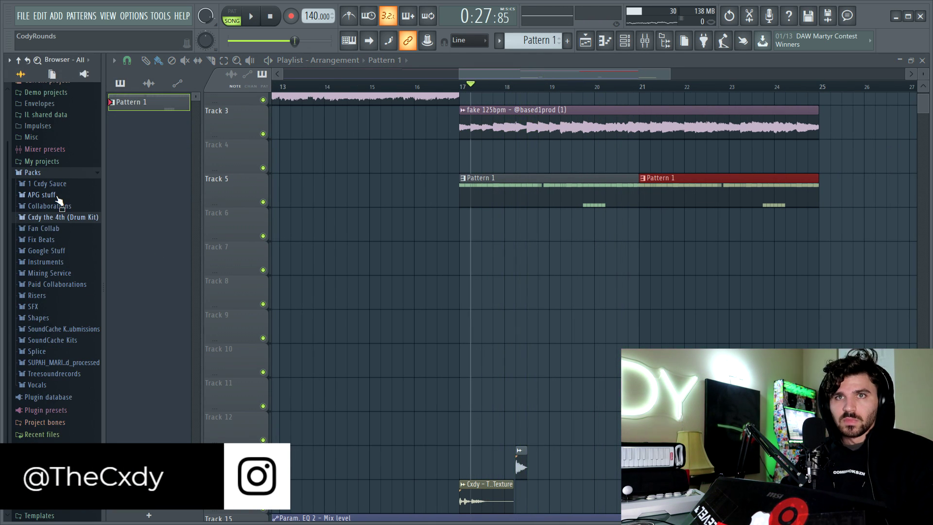
{"action": "left_click", "coordinate": [57, 219]}
{"action": "left_click", "coordinate": [59, 228]}
{"action": "left_click", "coordinate": [67, 322]}
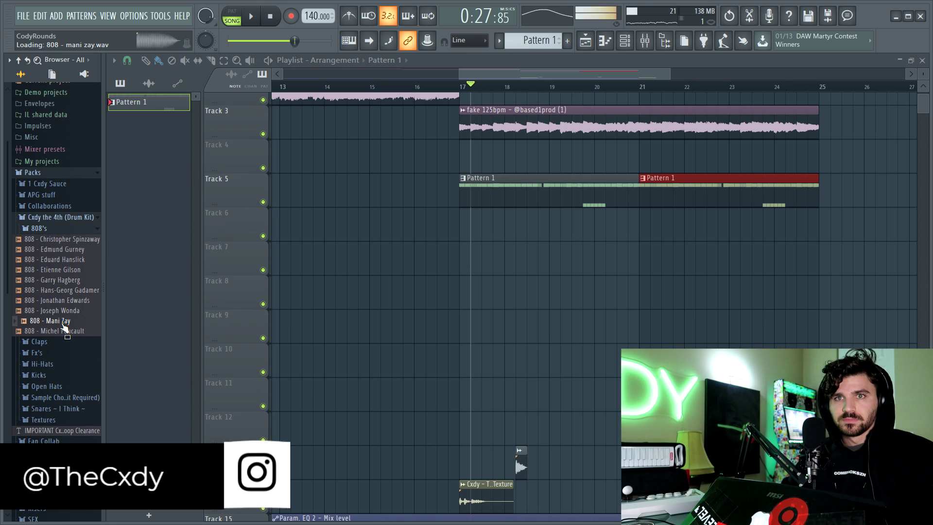
{"action": "left_click", "coordinate": [73, 331]}
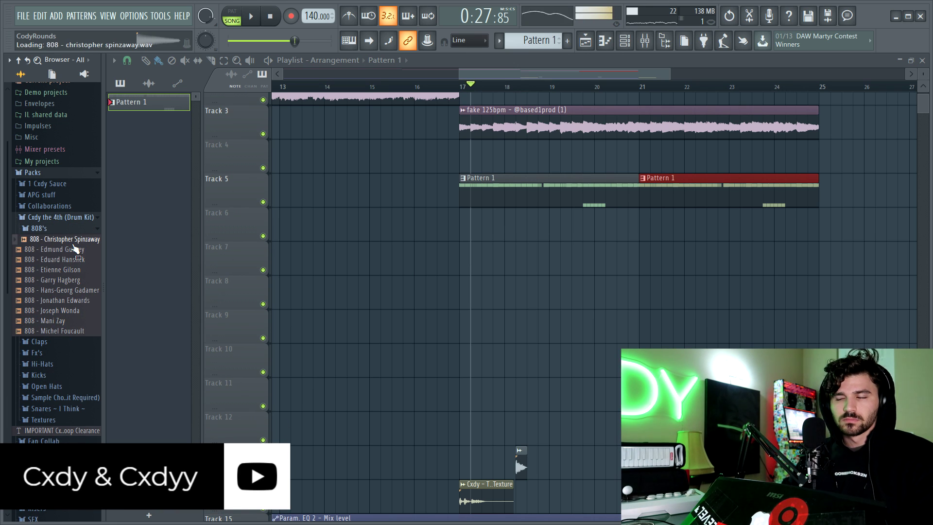
{"action": "left_click", "coordinate": [72, 321]}
{"action": "left_click", "coordinate": [68, 300]}
{"action": "left_click", "coordinate": [73, 280]}
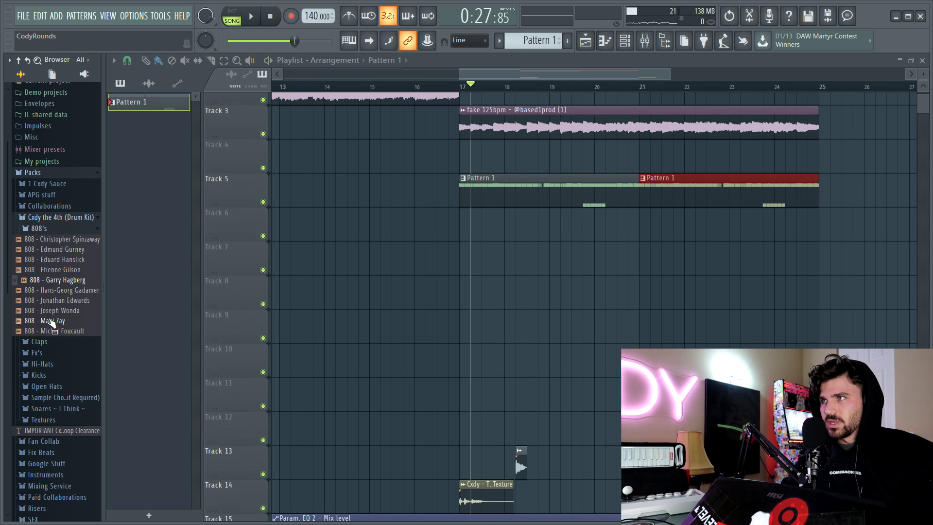
{"action": "left_click", "coordinate": [51, 322]}
{"action": "left_click", "coordinate": [73, 259]}
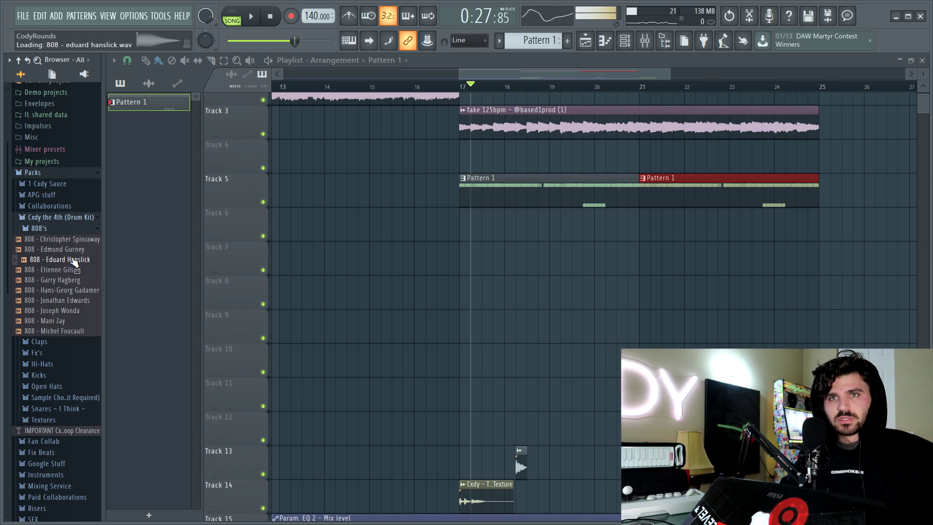
{"action": "left_click", "coordinate": [79, 323]}
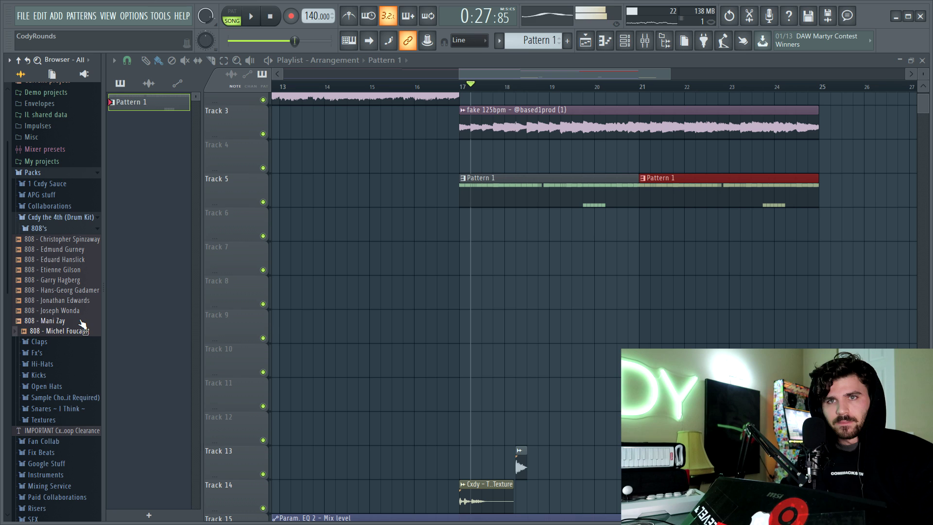
{"action": "left_click", "coordinate": [82, 313]}
{"action": "left_click", "coordinate": [84, 301]}
{"action": "left_click", "coordinate": [80, 321]}
- Add the 808 - Mani Zay sample to the channel rack as a new channel below the open hats
{"action": "key", "text": "space"}
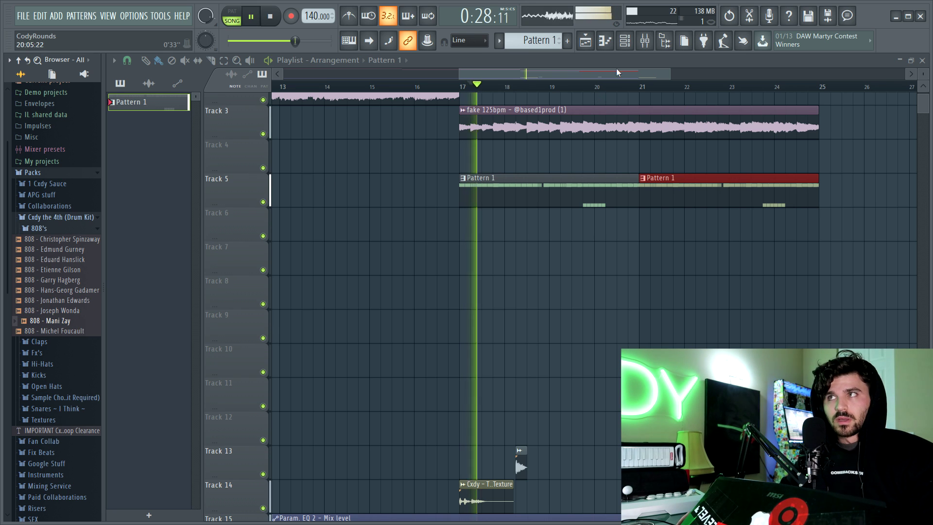
{"action": "key", "text": "space"}
{"action": "left_click", "coordinate": [624, 41]}
{"action": "scroll", "coordinate": [550, 41], "scroll_direction": "down", "scroll_amount": 1}
{"action": "scroll", "coordinate": [550, 40], "scroll_direction": "up", "scroll_amount": 1}
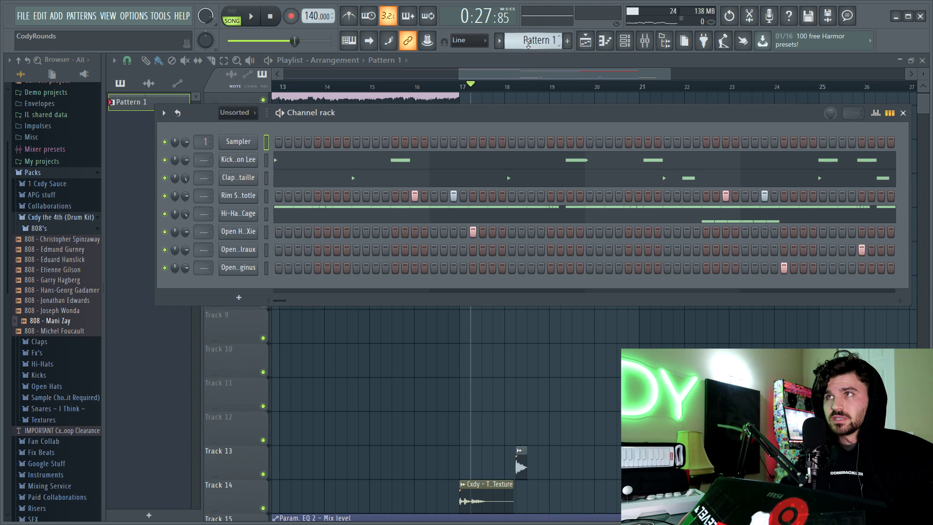
{"action": "left_click_drag", "start_coordinate": [84, 322], "coordinate": [244, 286]}
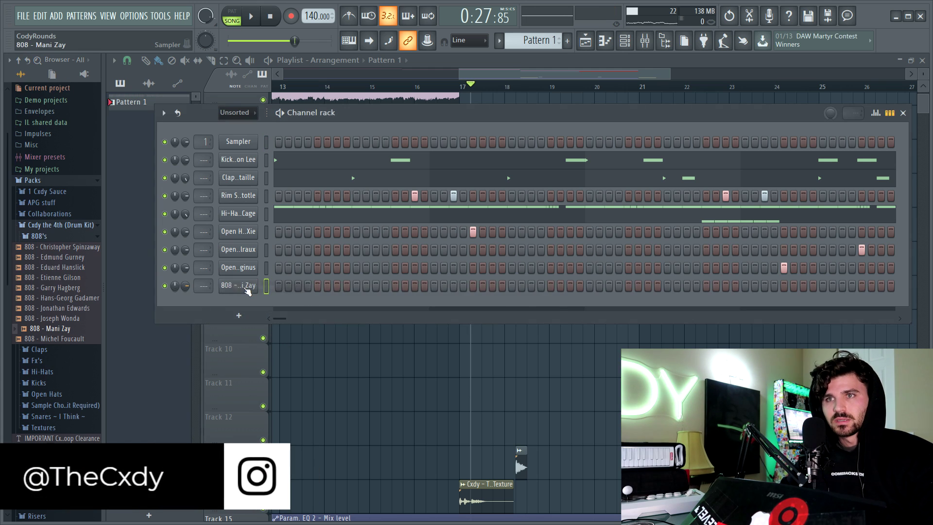
- Enable the volume envelope on the 808 - Mani Zay channel and route the channel to mixer track 4
{"action": "left_click", "coordinate": [238, 286]}
{"action": "left_click", "coordinate": [262, 243]}
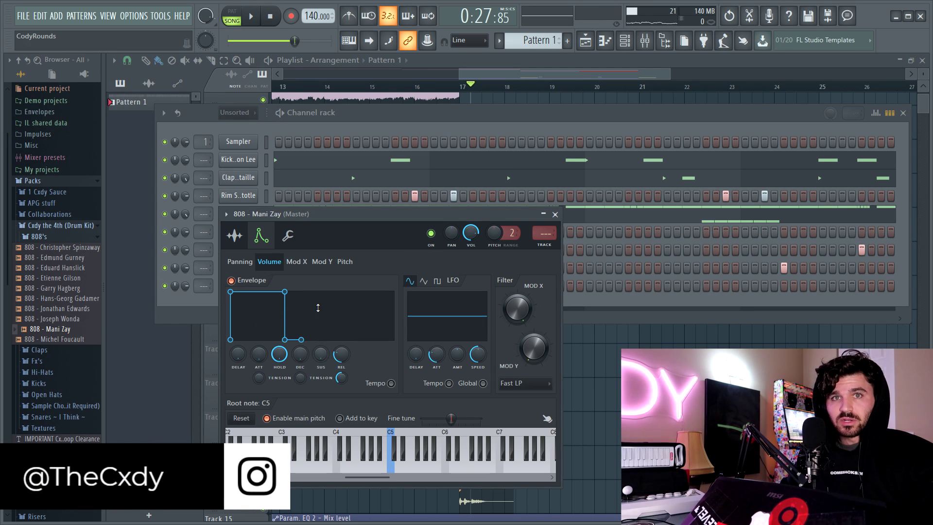
{"action": "left_click", "coordinate": [545, 244]}
{"action": "left_click", "coordinate": [504, 122]}
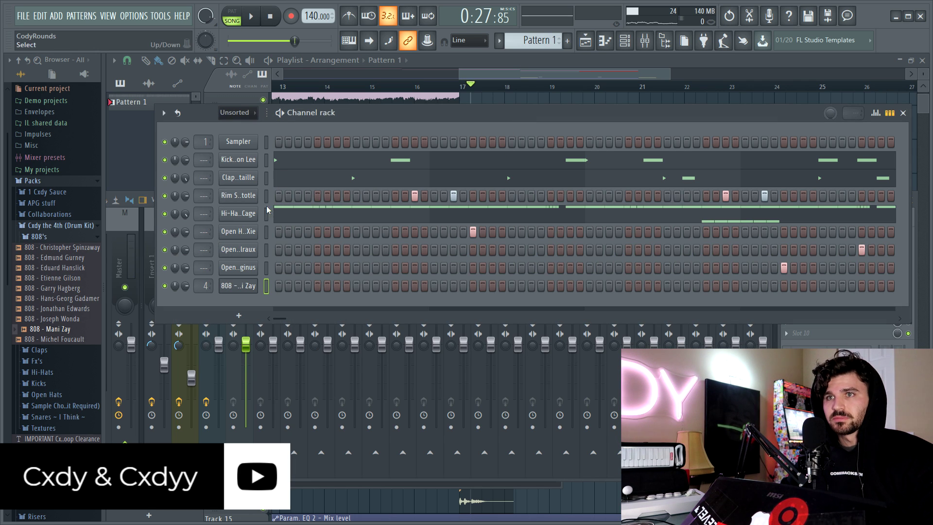
- Colour all channels in the rack with a gradient running from teal at the Sampler to red at the 808
{"action": "left_click_drag", "start_coordinate": [266, 160], "coordinate": [263, 269]}
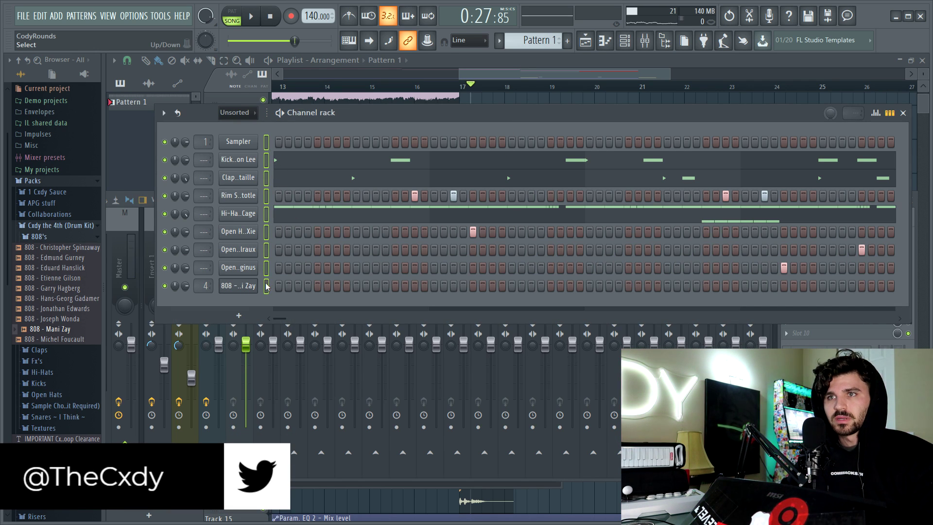
{"action": "left_click", "coordinate": [164, 113]}
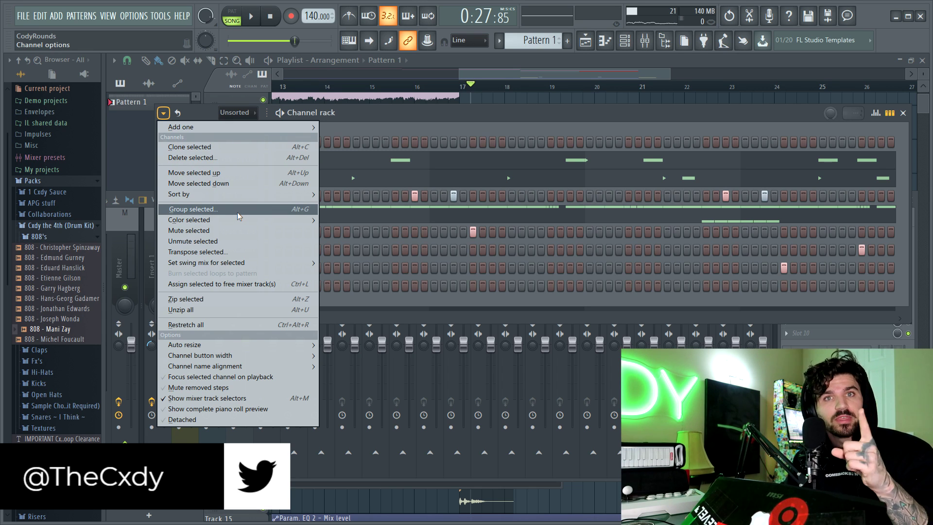
{"action": "mouse_move", "coordinate": [237, 220]}
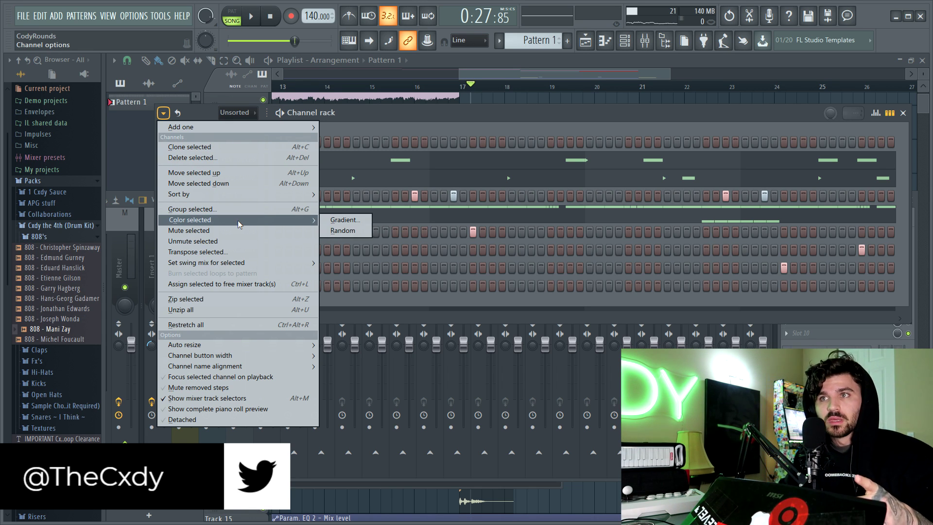
{"action": "left_click", "coordinate": [327, 217]}
{"action": "left_click", "coordinate": [399, 221]}
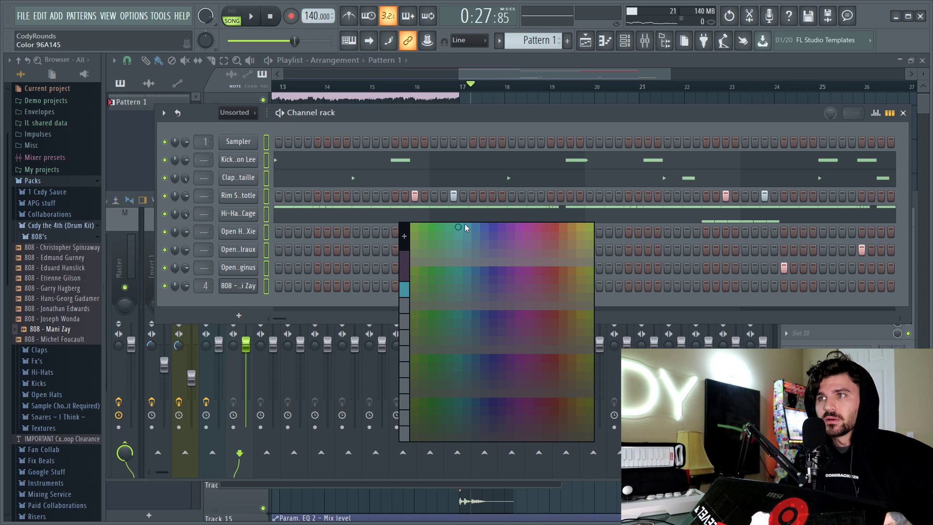
{"action": "left_click", "coordinate": [545, 228]}
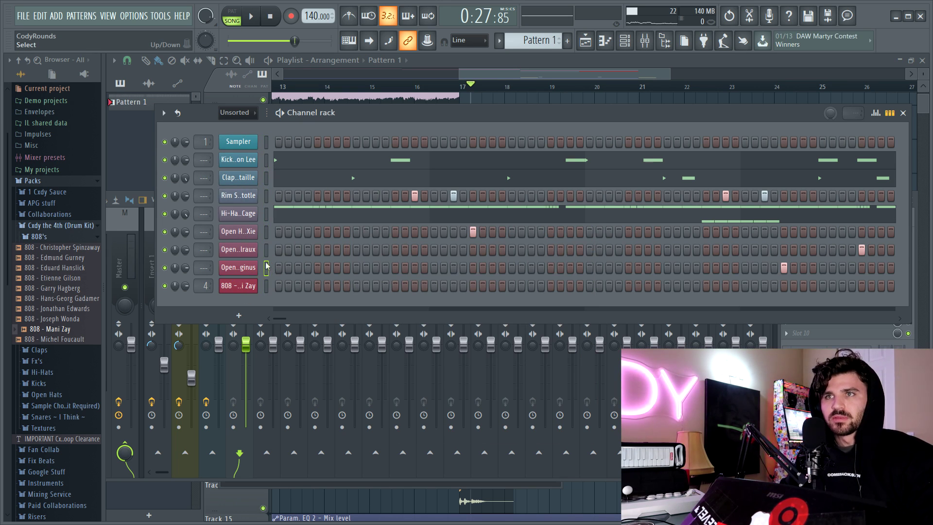
- Route the kick, clap, rim, hi-hat and open hat channels to consecutive mixer tracks starting at Insert 5
{"action": "left_click_drag", "start_coordinate": [266, 160], "coordinate": [268, 267]}
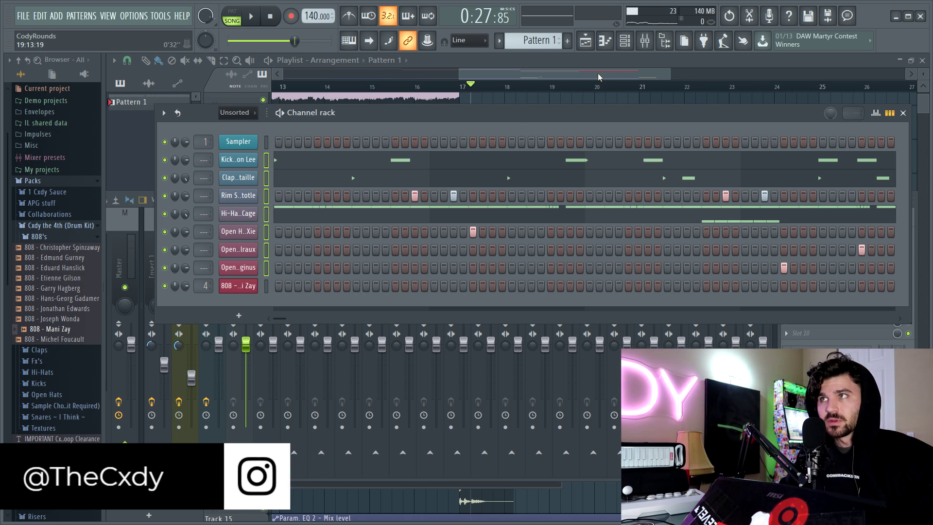
{"action": "left_click", "coordinate": [646, 43]}
{"action": "right_click", "coordinate": [276, 248]}
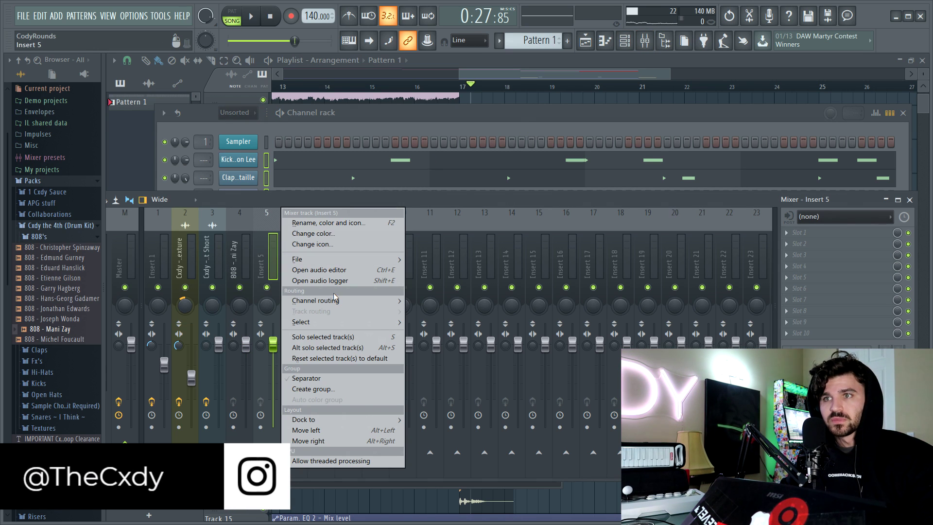
{"action": "mouse_move", "coordinate": [335, 300]}
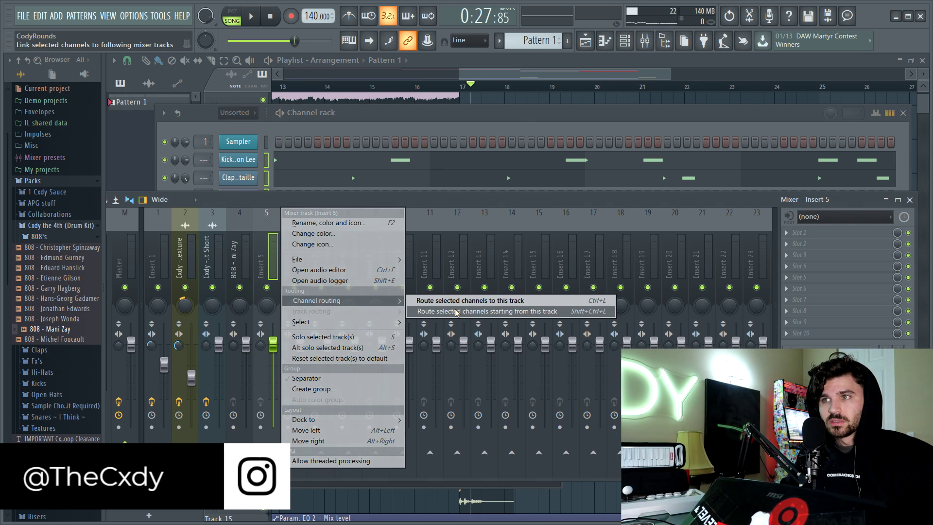
{"action": "left_click", "coordinate": [456, 312]}
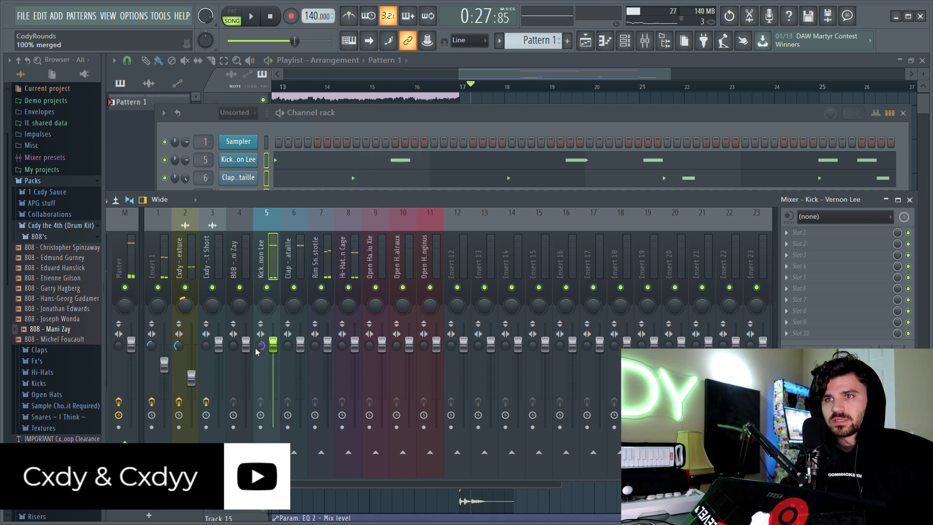
- Play the beat from bar 17 and slightly raise the clap's mixer volume
{"action": "key", "text": "space"}
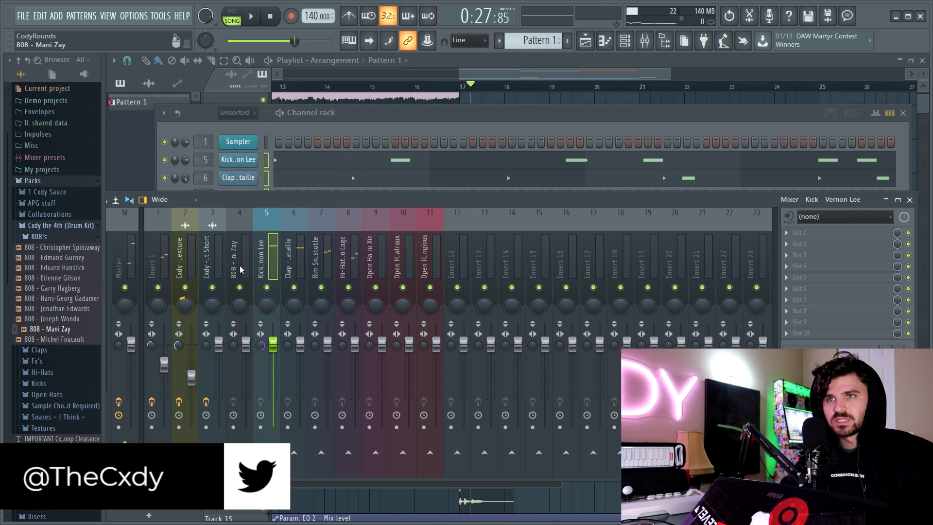
{"action": "key", "text": "space"}
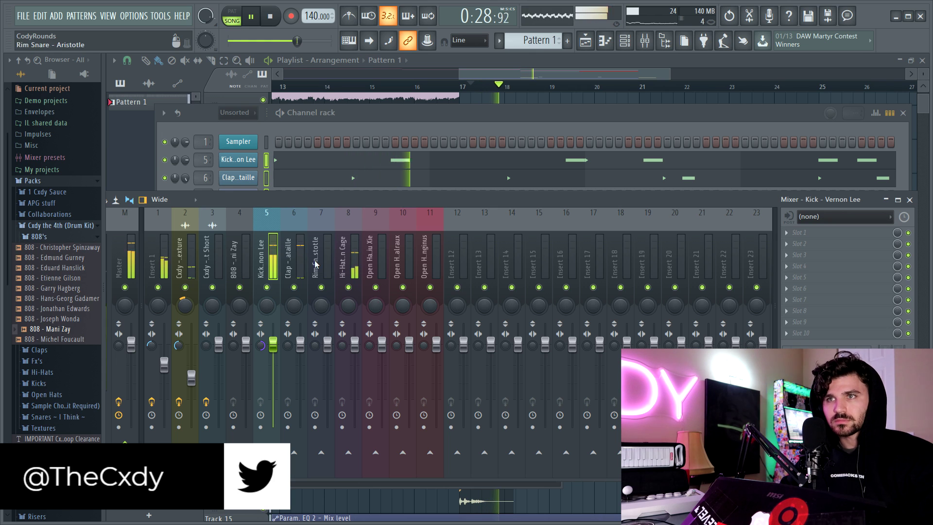
{"action": "scroll", "coordinate": [304, 347], "scroll_direction": "up", "scroll_amount": 1}
{"action": "key", "text": "space"}
{"action": "key", "text": "space"}
{"action": "left_click", "coordinate": [389, 124]}
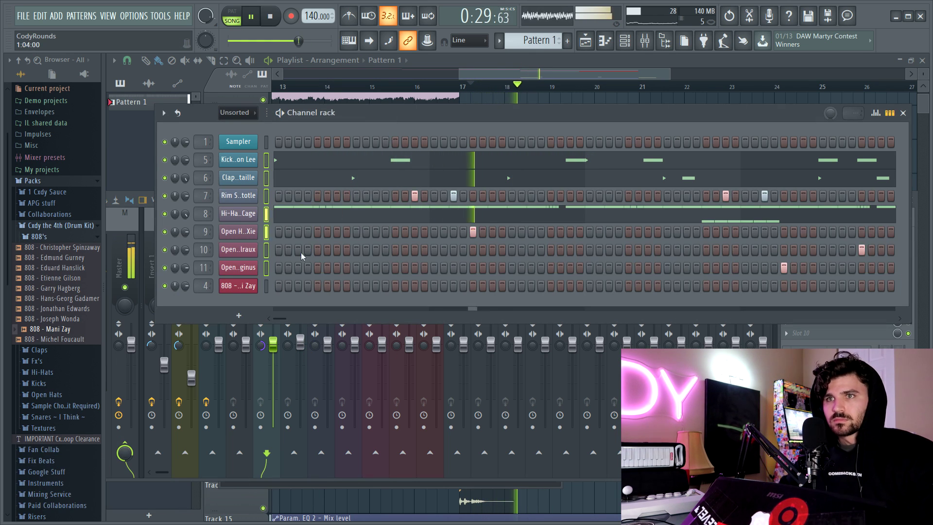
{"action": "key", "text": "space"}
- Set a playlist time selection over bars 17 to 21 and solo the melody on track 3
{"action": "left_click", "coordinate": [434, 98]}
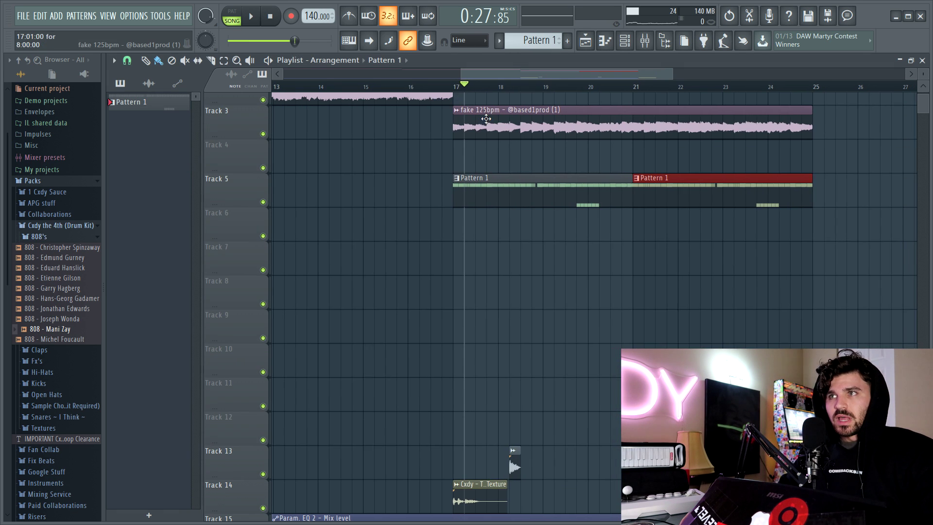
{"action": "scroll", "coordinate": [454, 89], "scroll_direction": "down", "scroll_amount": 2}
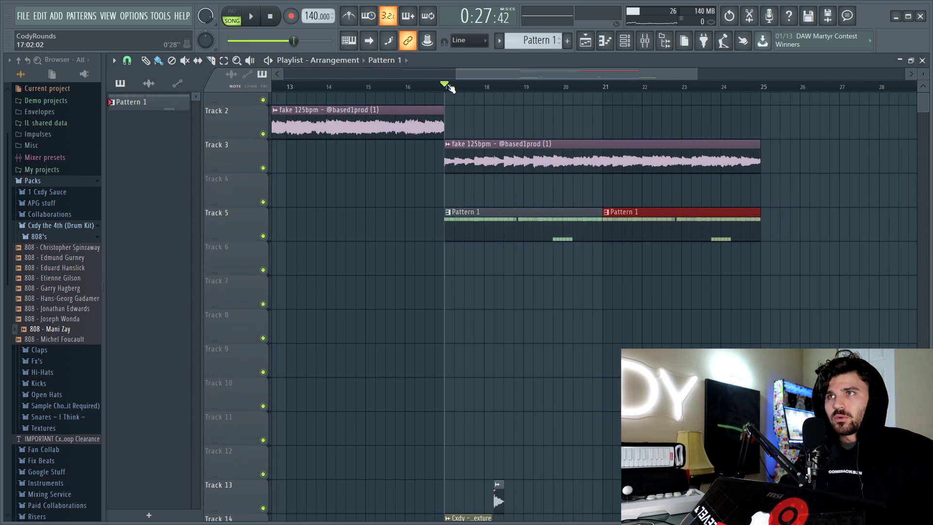
{"action": "left_click_drag", "start_coordinate": [445, 88], "coordinate": [610, 89]}
{"action": "scroll", "coordinate": [604, 89], "scroll_direction": "down", "scroll_amount": 2}
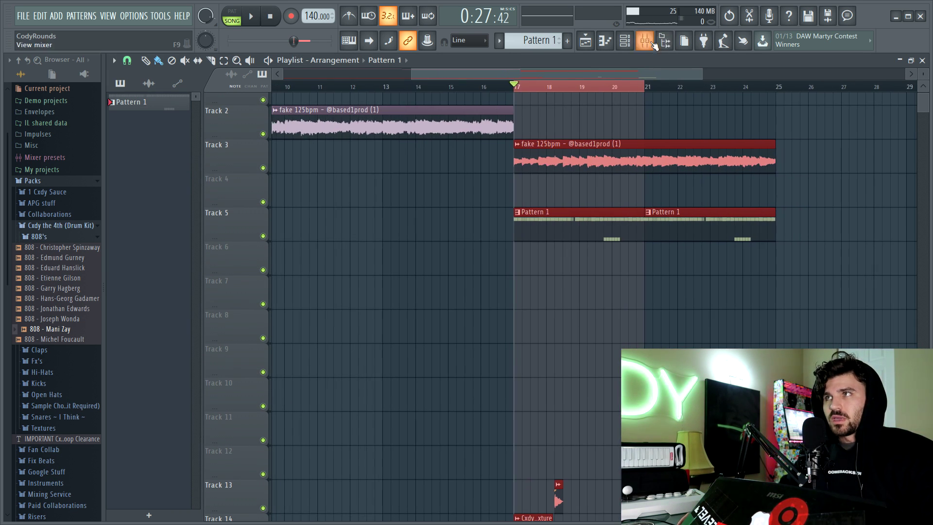
{"action": "scroll", "coordinate": [281, 349], "scroll_direction": "down", "scroll_amount": 5}
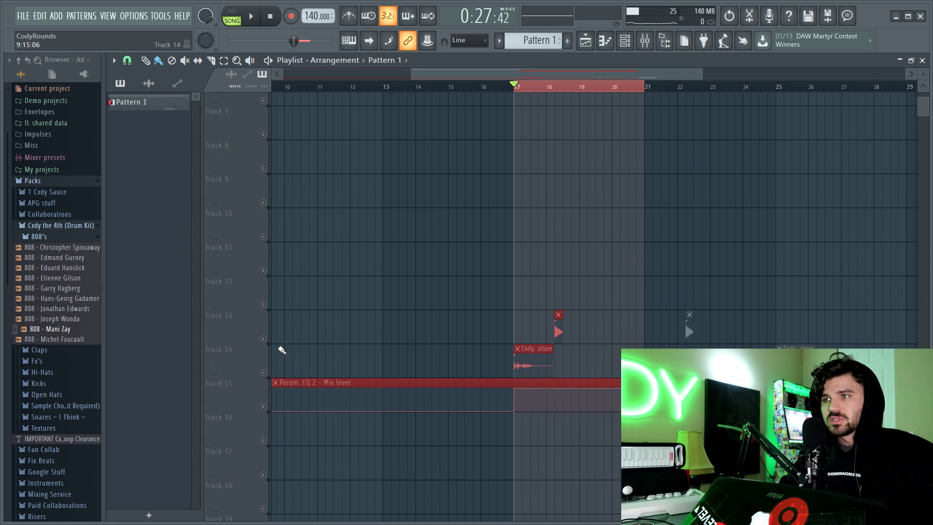
{"action": "right_click", "coordinate": [264, 406]}
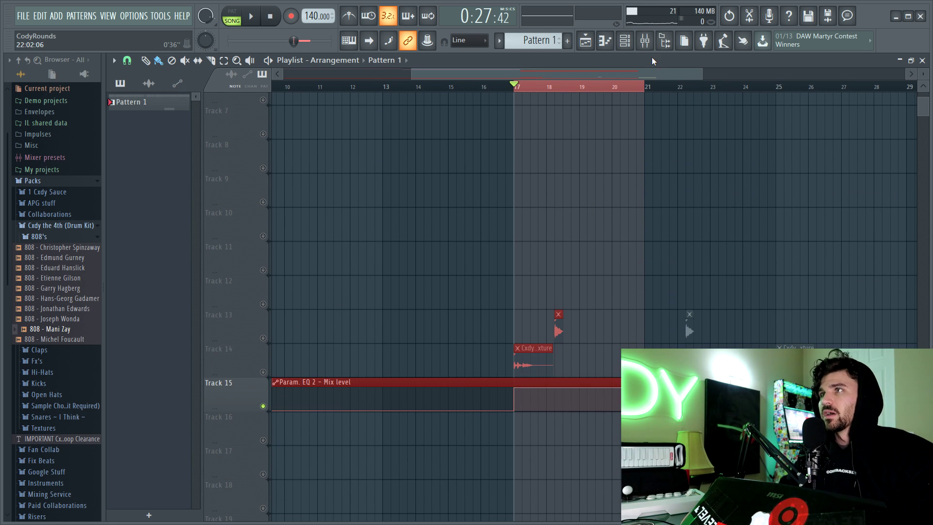
{"action": "scroll", "coordinate": [662, 237], "scroll_direction": "up", "scroll_amount": 6}
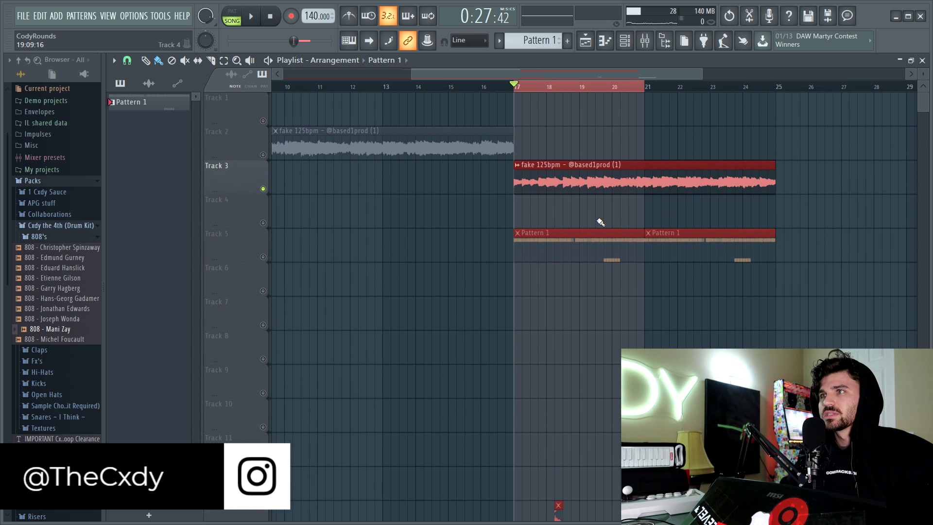
- Load Edison into the master track's second effect slot and record the soloed melody with recording set to On Play
{"action": "left_click", "coordinate": [662, 43]}
{"action": "left_click", "coordinate": [124, 268]}
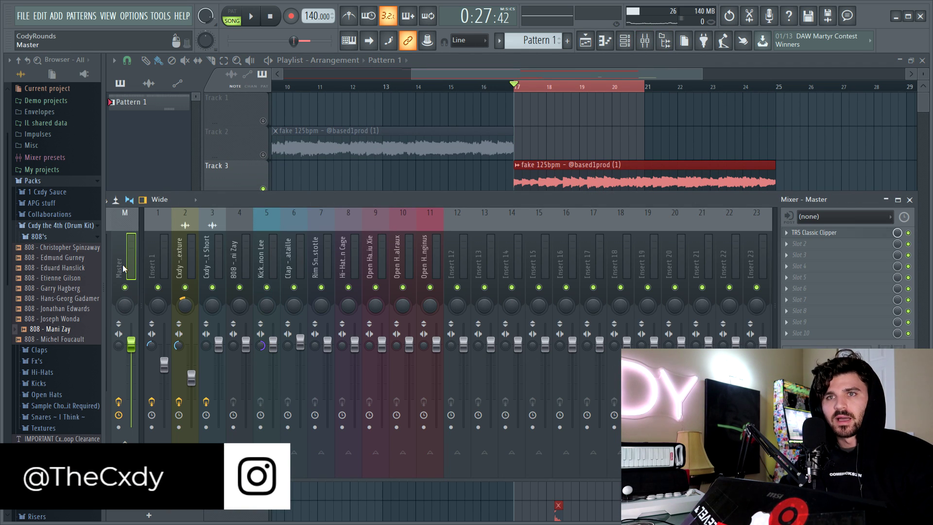
{"action": "left_click", "coordinate": [789, 246]}
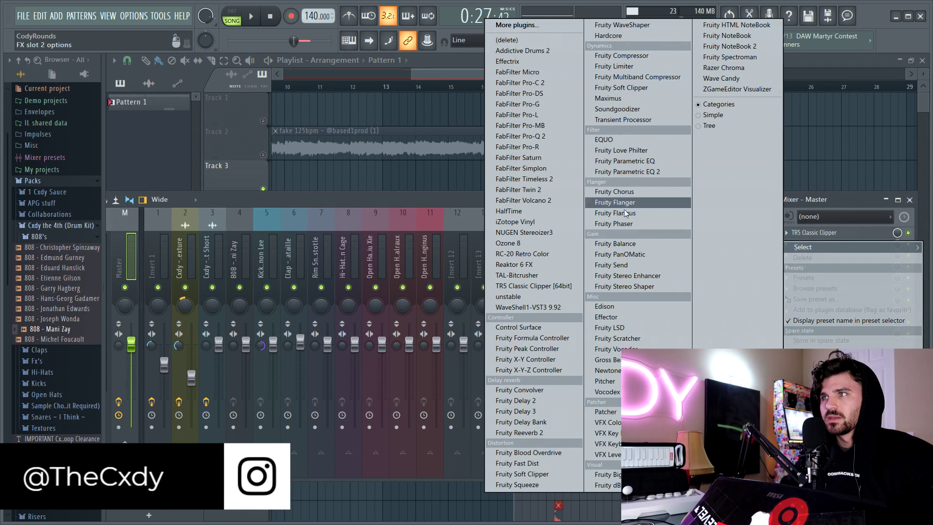
{"action": "left_click", "coordinate": [623, 307]}
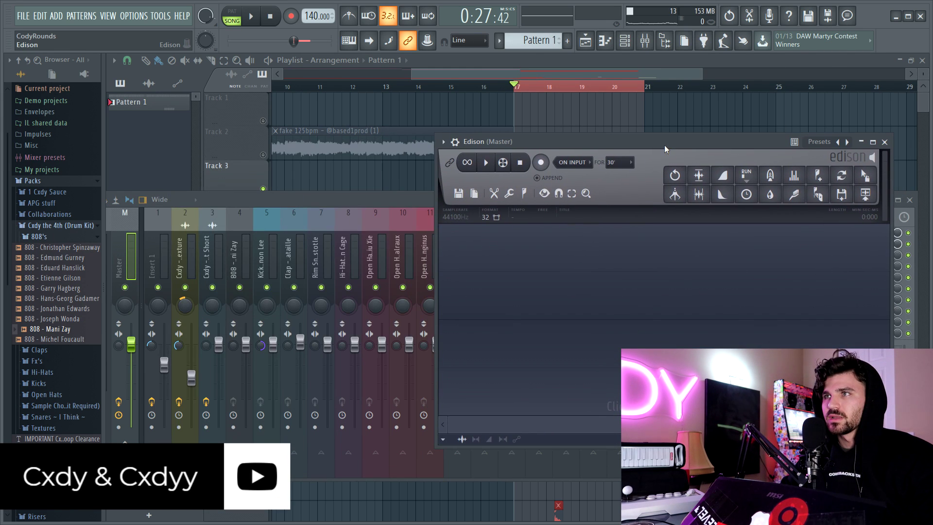
{"action": "left_click", "coordinate": [572, 207]}
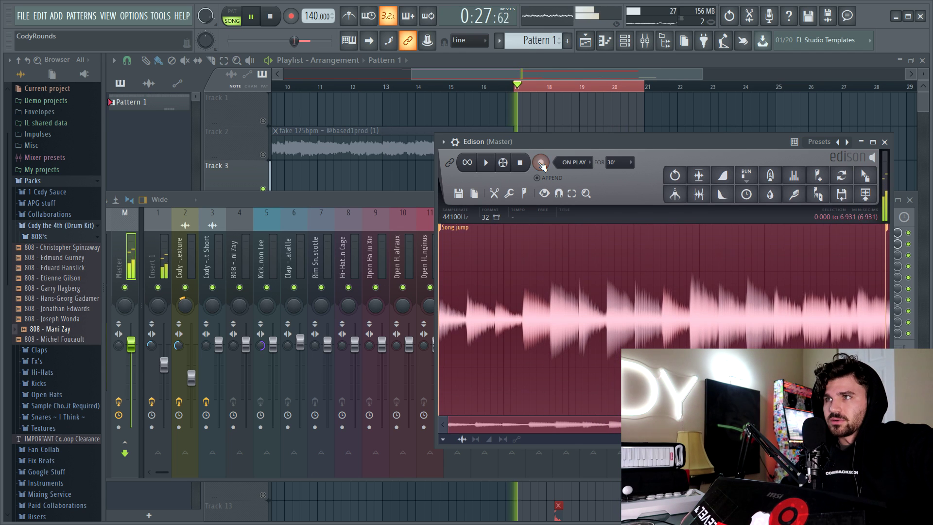
- Detect pitch regions in the Edison recording and lay C#, D, F and F# guide notes across four bars in the Sampler's piano roll
{"action": "left_click", "coordinate": [534, 193]}
{"action": "left_click", "coordinate": [563, 354]}
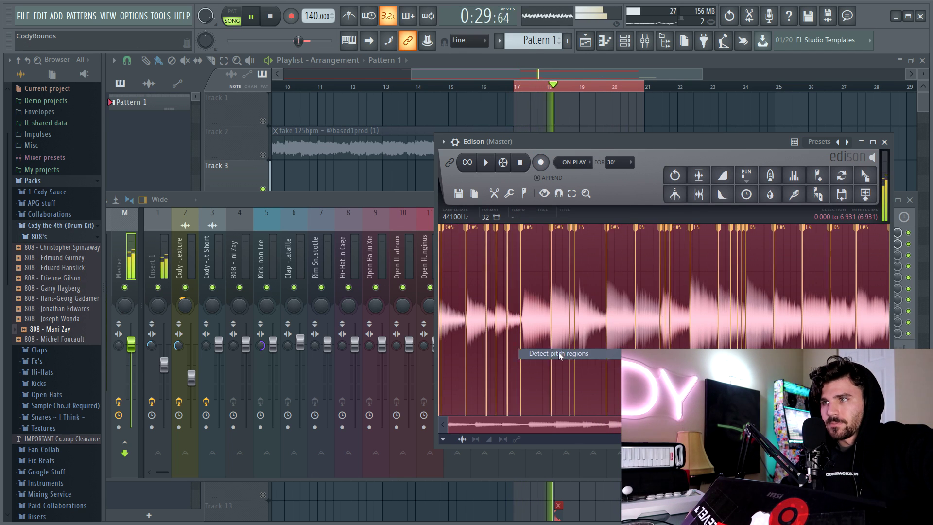
{"action": "scroll", "coordinate": [518, 311], "scroll_direction": "up", "scroll_amount": 2}
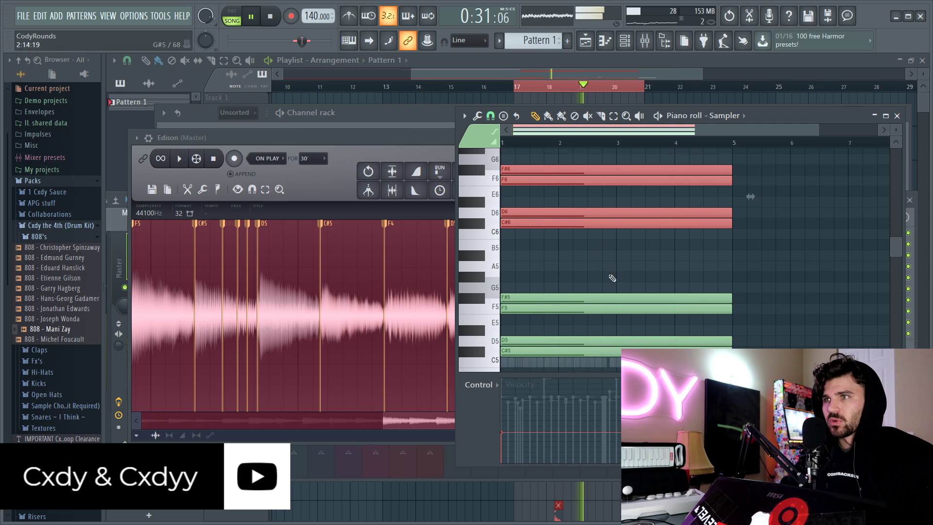
{"action": "scroll", "coordinate": [611, 278], "scroll_direction": "down", "scroll_amount": 3}
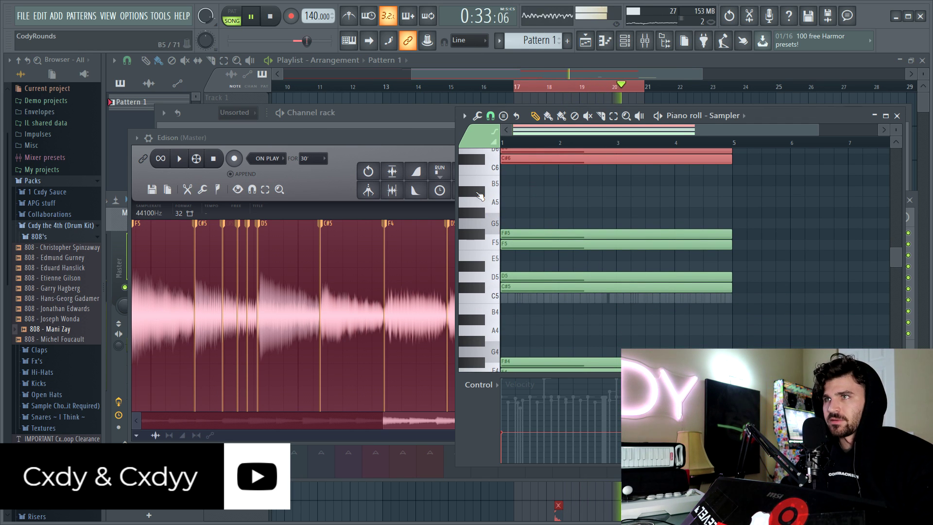
{"action": "left_click", "coordinate": [897, 116]}
- Return to the playlist with all tracks active and play the selected bars
{"action": "left_click", "coordinate": [578, 138]}
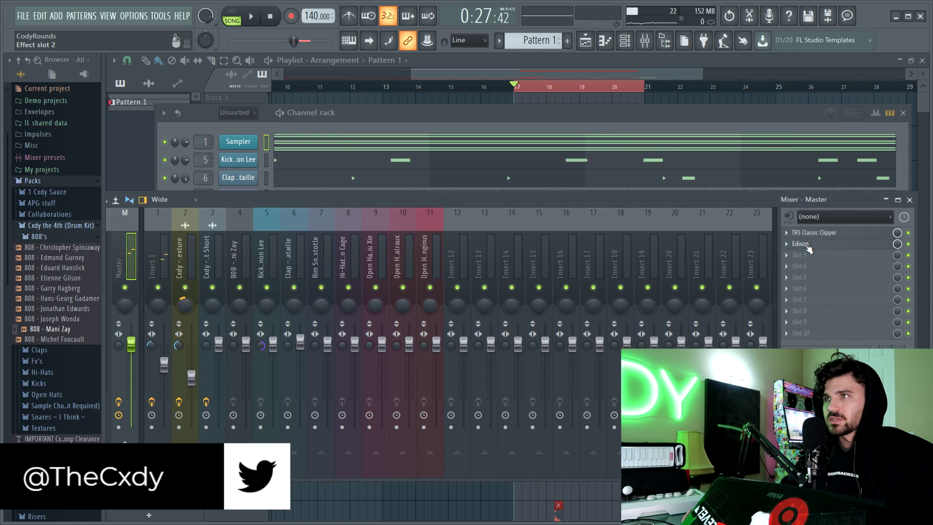
{"action": "left_click", "coordinate": [568, 126]}
{"action": "left_click", "coordinate": [569, 61]}
{"action": "key", "text": "space"}
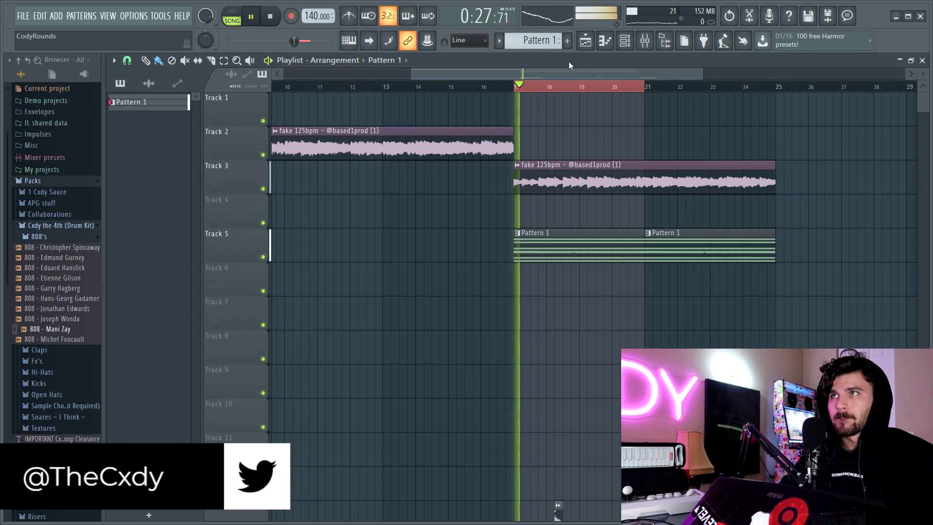
- Give the 808 - Mani Zay channel an opening 12-step D5 note and lower the volume of its mixer track
{"action": "left_click", "coordinate": [622, 44]}
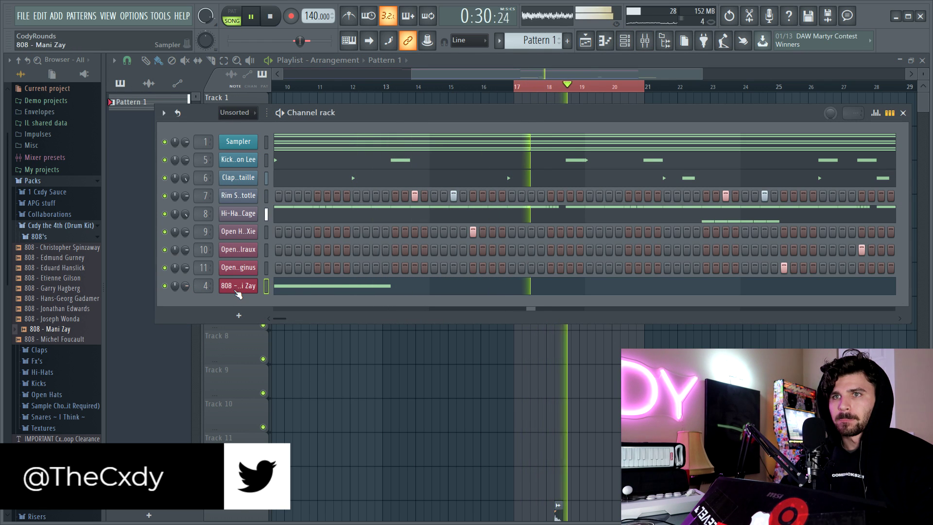
{"action": "key", "text": "space"}
{"action": "key", "text": "F9"}
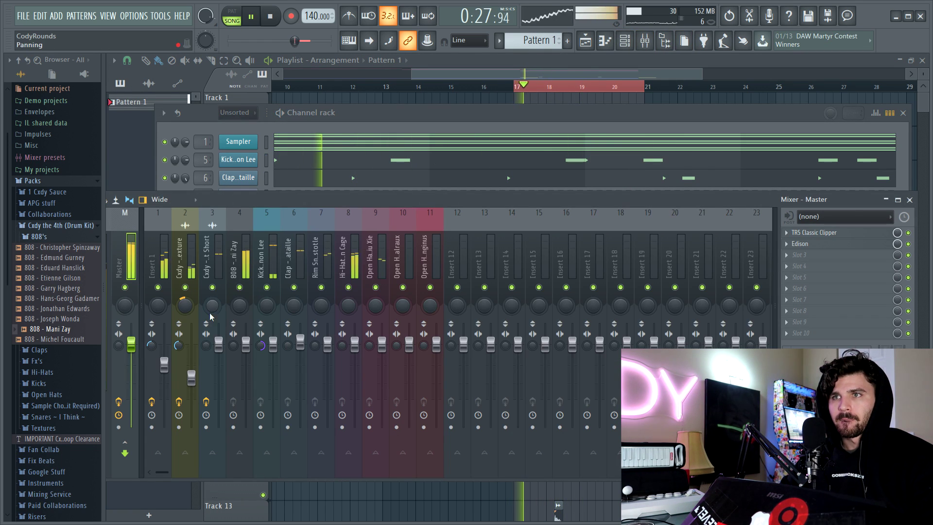
{"action": "left_click_drag", "start_coordinate": [246, 343], "coordinate": [246, 361]}
{"action": "key", "text": "space"}
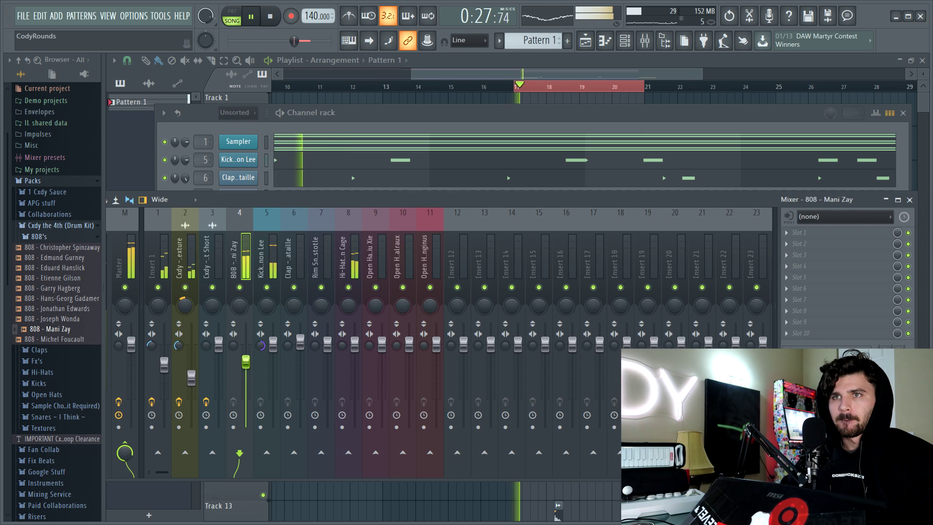
- Add a second 12-step note directly after the first in the 808's piano roll and lower both notes to C#5
{"action": "left_click", "coordinate": [375, 113]}
{"action": "left_click", "coordinate": [368, 289]}
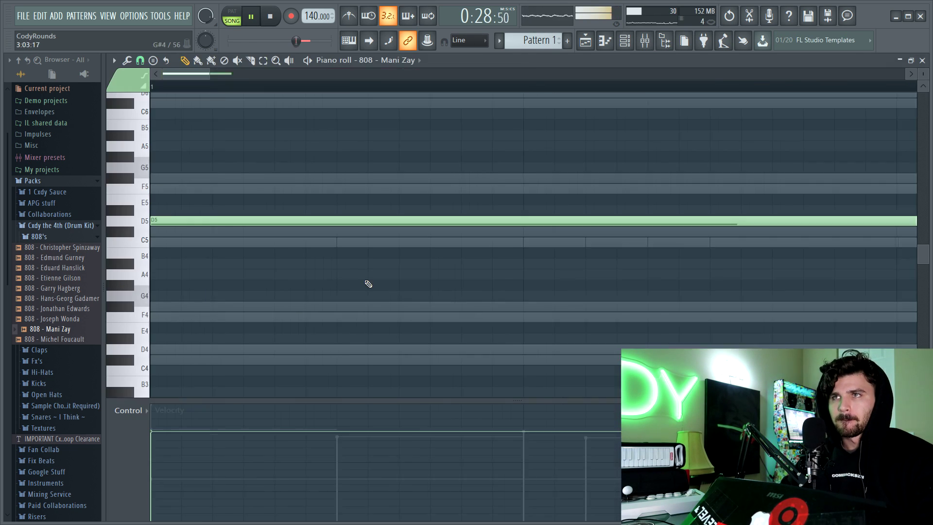
{"action": "mouse_move", "coordinate": [218, 221]}
{"action": "left_mouse_down"}
{"action": "mouse_move", "coordinate": [194, 221]}
{"action": "mouse_move", "coordinate": [215, 221]}
{"action": "left_mouse_up"}
{"action": "key", "text": "space"}
{"action": "key", "text": "space"}
{"action": "key", "text": "space"}
{"action": "key", "text": "space"}
{"action": "key", "text": "space"}
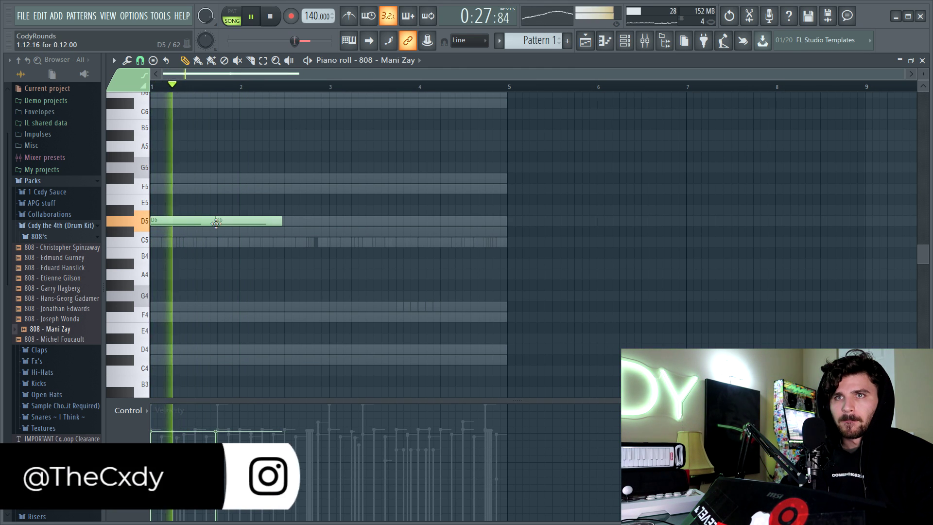
{"action": "left_click", "coordinate": [226, 231]}
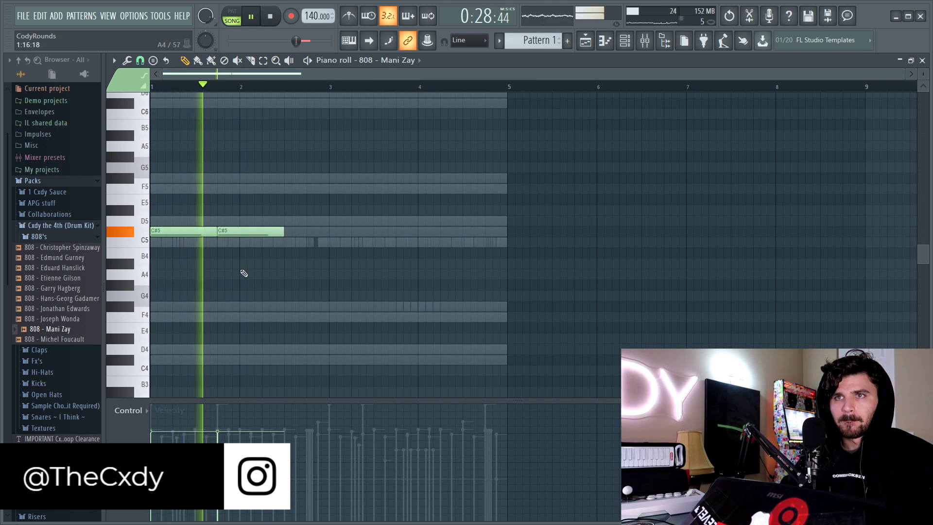
{"action": "key", "text": "space"}
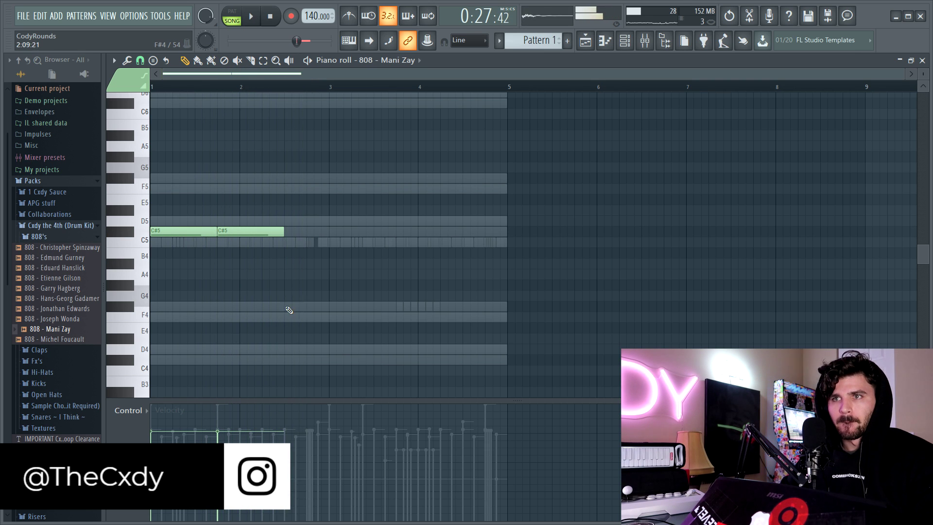
- Add a four-step F#4 note ending at bar 3 and a four-step C#5 note starting at bar 3
{"action": "key", "text": "space"}
{"action": "left_click_drag", "start_coordinate": [362, 305], "coordinate": [328, 305]}
{"action": "left_click", "coordinate": [332, 231]}
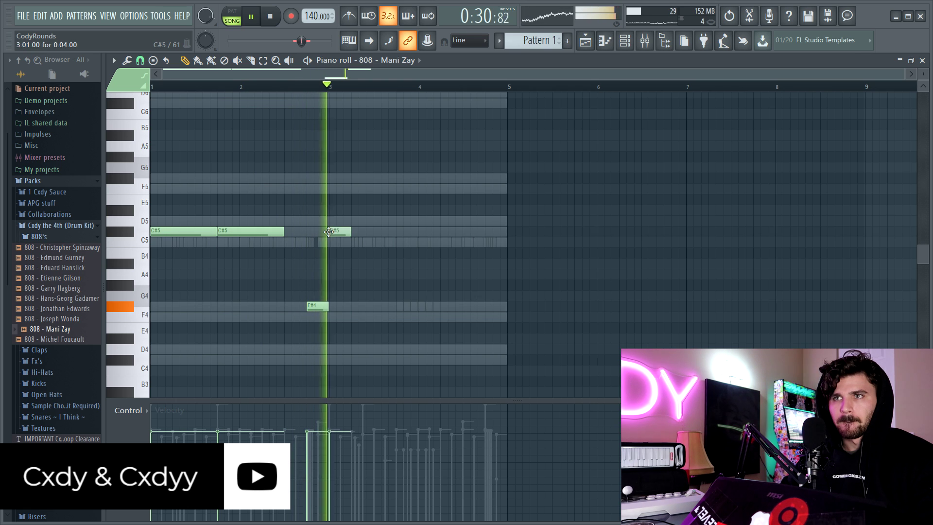
- Lengthen the C#5 note at bar 3 and duplicate it once directly after itself, removing any extra copy
{"action": "left_click_drag", "start_coordinate": [346, 232], "coordinate": [321, 231]}
{"action": "key", "text": "space"}
{"action": "key", "text": "space"}
{"action": "key", "text": "ctrl+b"}
{"action": "key", "text": "ctrl+b"}
{"action": "right_click", "coordinate": [420, 232]}
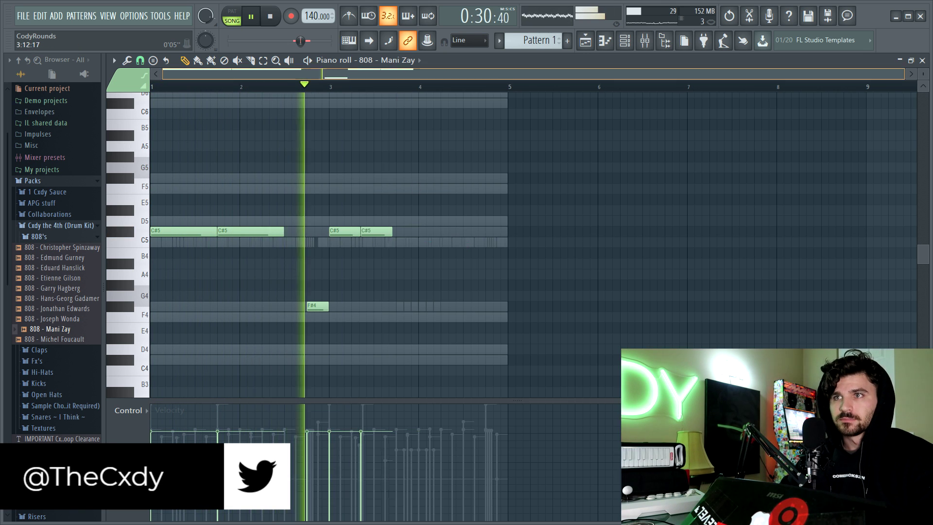
- Set the C#5 note at bar 3 to six steps and replace the note after it with a matching six-step C#5
{"action": "scroll", "coordinate": [551, 239], "scroll_direction": "up", "scroll_amount": 5, "text": "ctrl"}
{"action": "right_click", "coordinate": [580, 232]}
{"action": "left_click", "coordinate": [564, 232]}
{"action": "key", "text": "space"}
{"action": "key", "text": "space"}
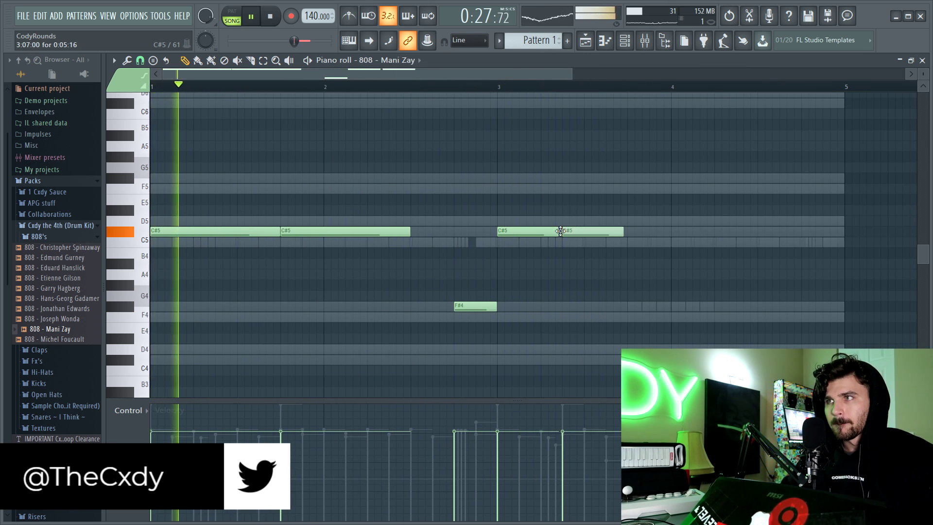
{"action": "right_click", "coordinate": [591, 232]}
{"action": "left_click_drag", "start_coordinate": [558, 233], "coordinate": [562, 233]}
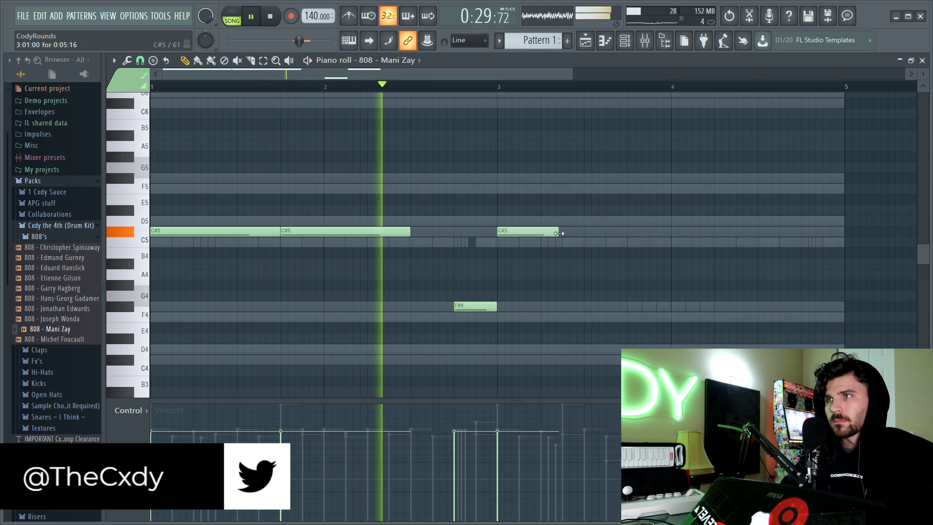
{"action": "left_click", "coordinate": [565, 232]}
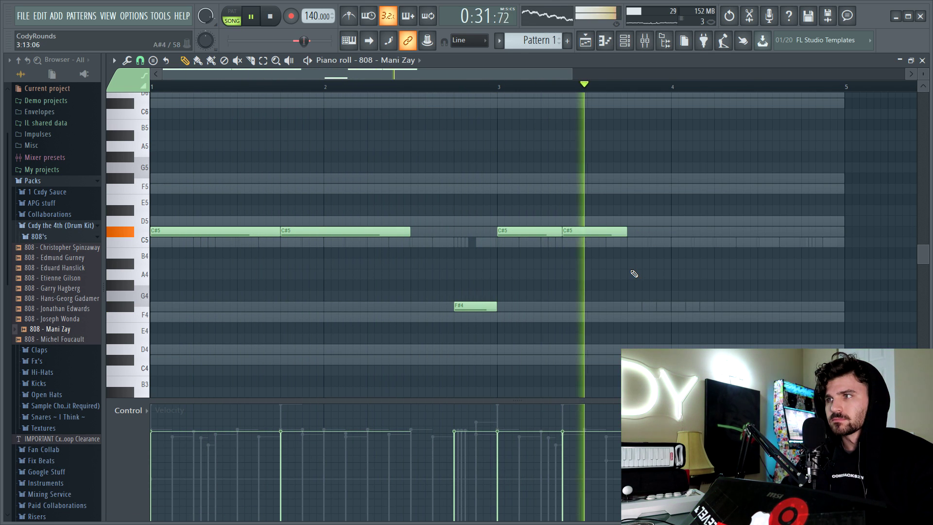
- Add a six-step D5 note after the C#5 pair and a four-step F5 note directly before the F#4 note
{"action": "key", "text": "space"}
{"action": "mouse_move", "coordinate": [628, 246]}
{"action": "left_mouse_down"}
{"action": "mouse_move", "coordinate": [635, 197]}
{"action": "mouse_move", "coordinate": [629, 215]}
{"action": "left_mouse_up"}
{"action": "key", "text": "space"}
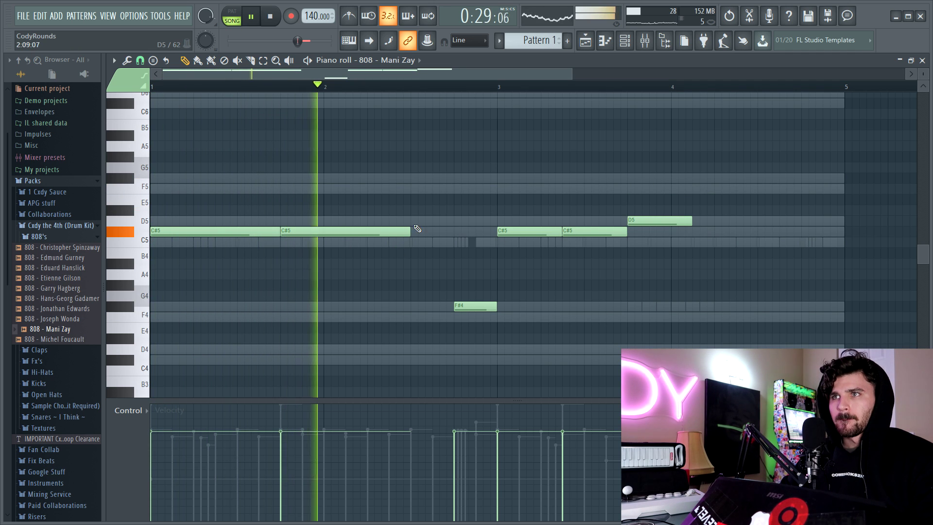
{"action": "left_click", "coordinate": [415, 188]}
{"action": "left_click_drag", "start_coordinate": [470, 189], "coordinate": [448, 187]}
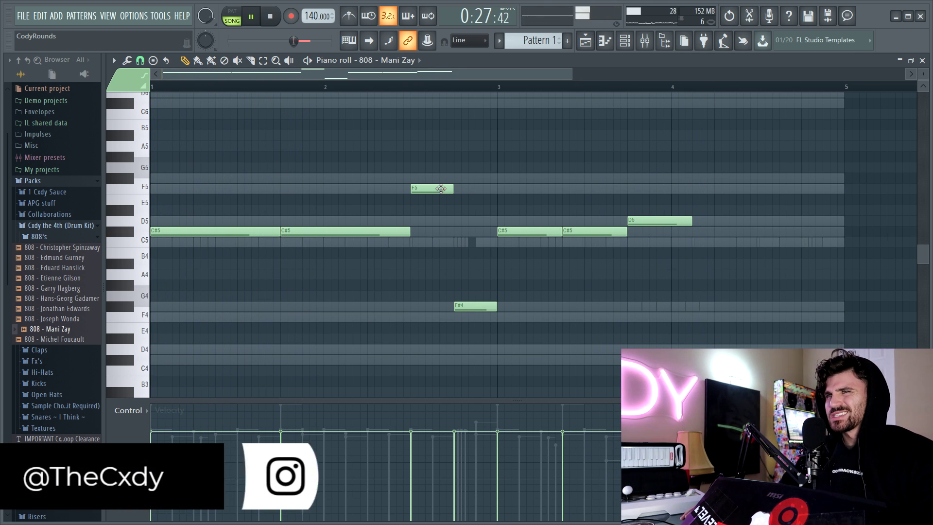
- Extend the D5 note to 12 steps and follow it with a four-step F#5 note
{"action": "left_click", "coordinate": [710, 178]}
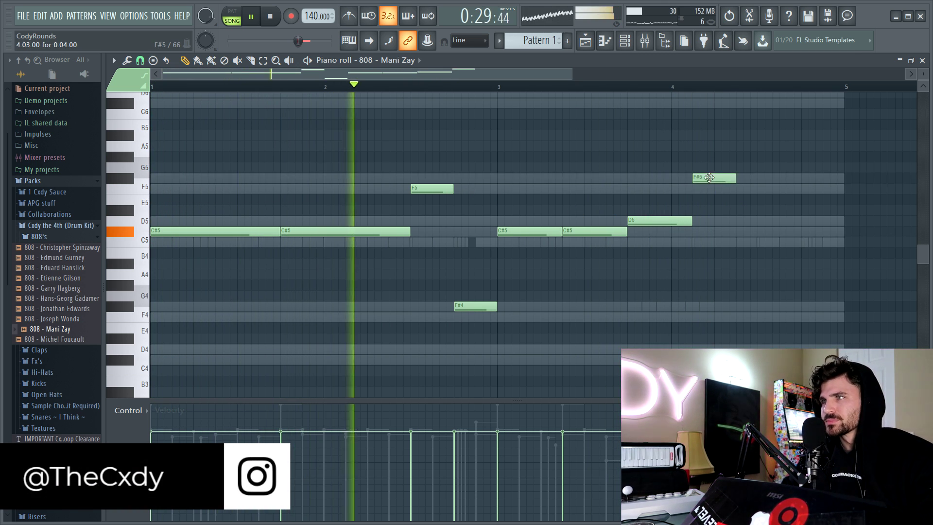
{"action": "right_click", "coordinate": [710, 178]}
{"action": "left_click_drag", "start_coordinate": [690, 224], "coordinate": [736, 228]}
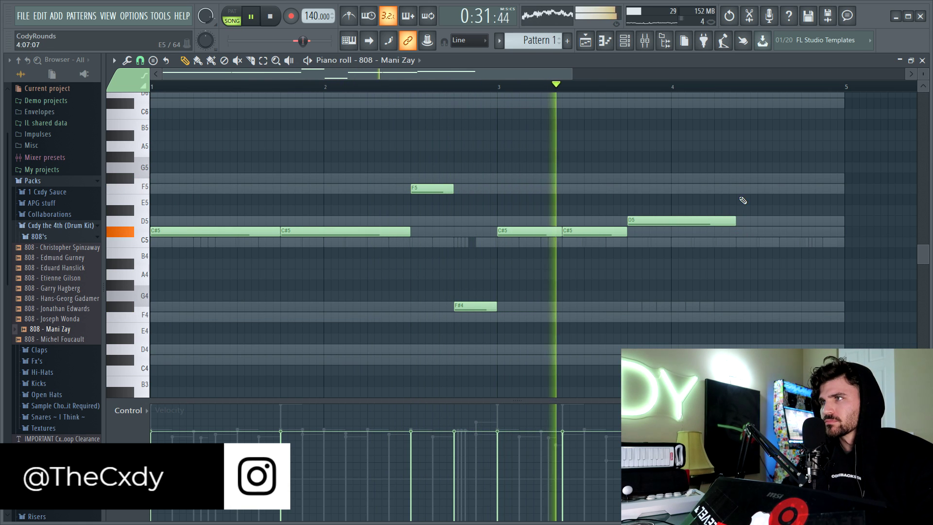
{"action": "left_click", "coordinate": [737, 221]}
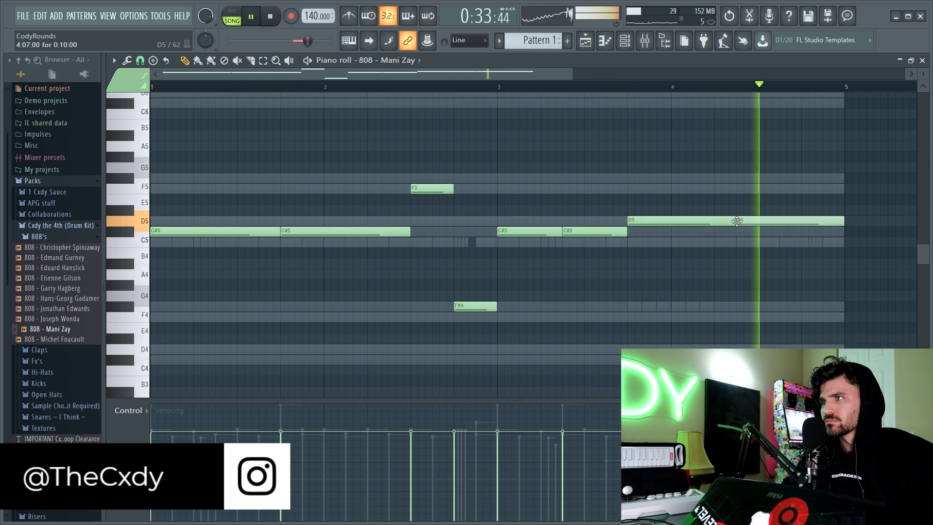
{"action": "right_click", "coordinate": [781, 221]}
{"action": "mouse_move", "coordinate": [734, 222]}
{"action": "left_mouse_down"}
{"action": "mouse_move", "coordinate": [771, 221]}
{"action": "mouse_move", "coordinate": [773, 178]}
{"action": "left_mouse_up"}
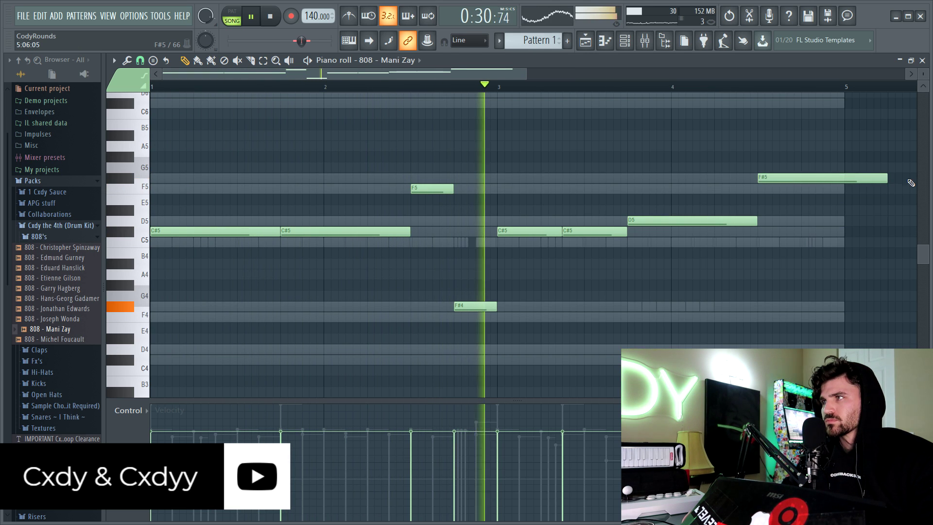
{"action": "left_click_drag", "start_coordinate": [886, 178], "coordinate": [800, 173]}
- Add a four-step C#6 note at the end of bar 4 and lower the F#5 note before it to F5
{"action": "left_click", "coordinate": [811, 189]}
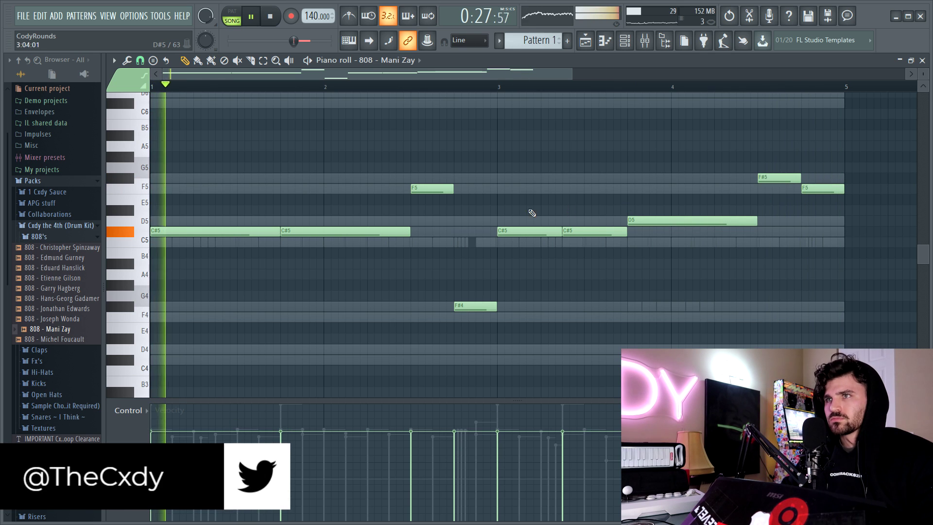
{"action": "left_click_drag", "start_coordinate": [823, 188], "coordinate": [822, 101]}
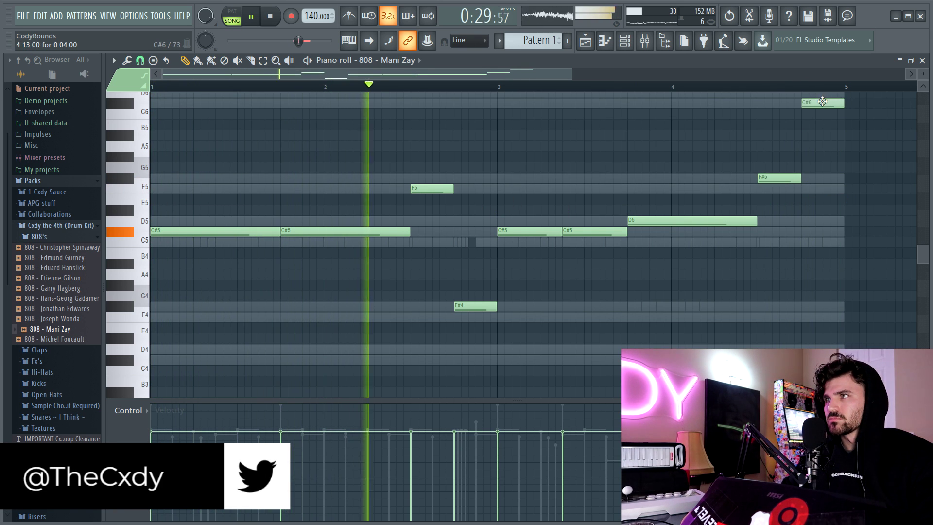
{"action": "left_click", "coordinate": [746, 88]}
{"action": "left_click_drag", "start_coordinate": [774, 179], "coordinate": [774, 189]}
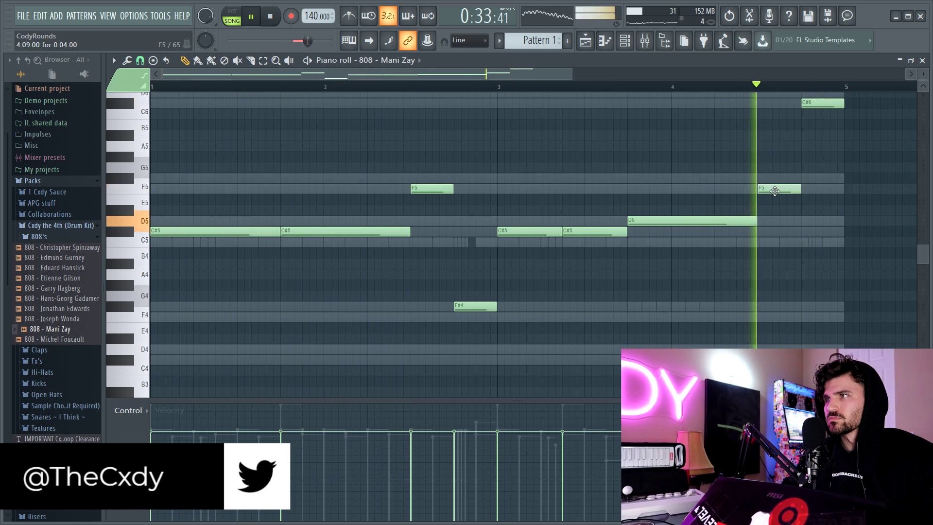
{"action": "left_click", "coordinate": [744, 87]}
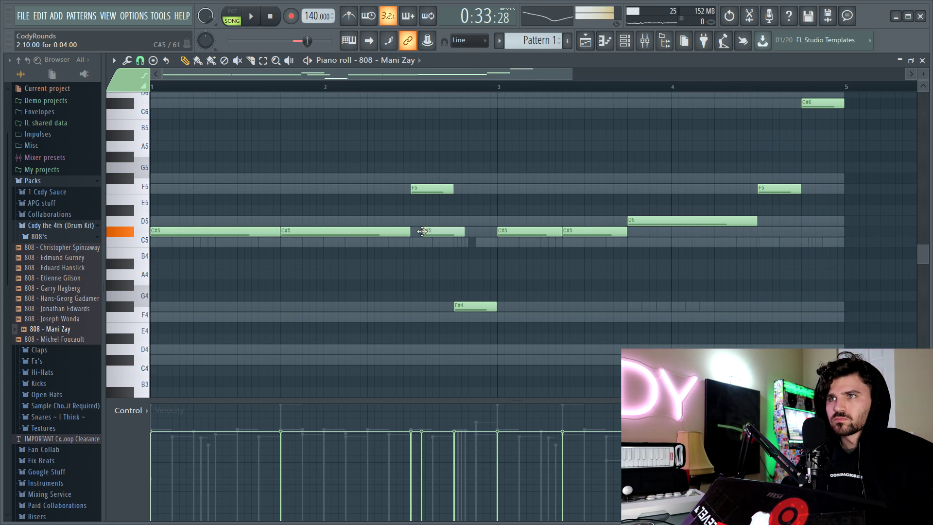
- Create a slide note on F#4 beneath the F5 note in bar 2 and shorten it to end just before the existing F#4
{"action": "double_click", "coordinate": [412, 230]}
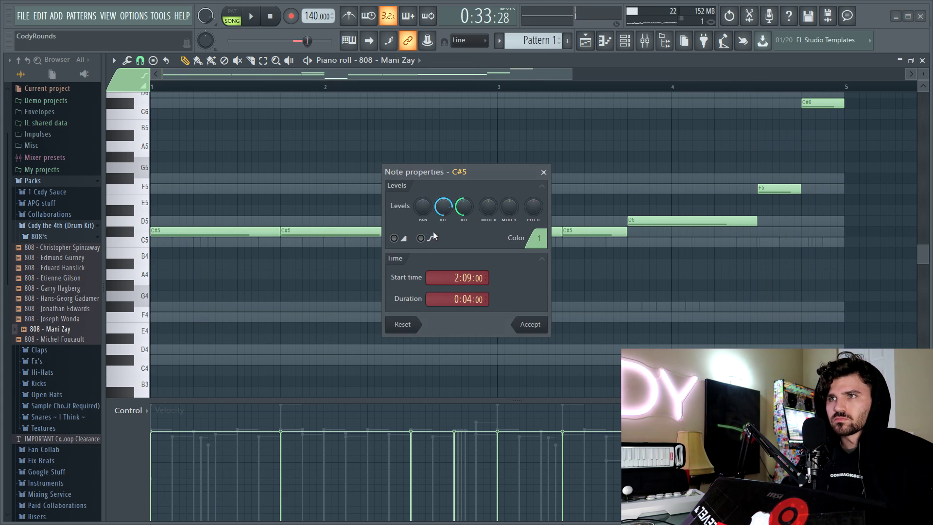
{"action": "left_click", "coordinate": [530, 325]}
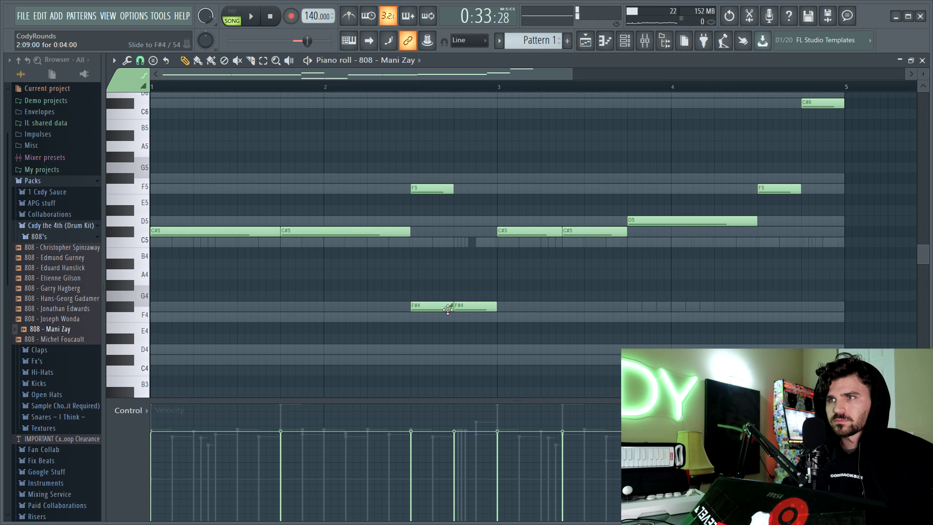
{"action": "left_click_drag", "start_coordinate": [452, 307], "coordinate": [445, 306]}
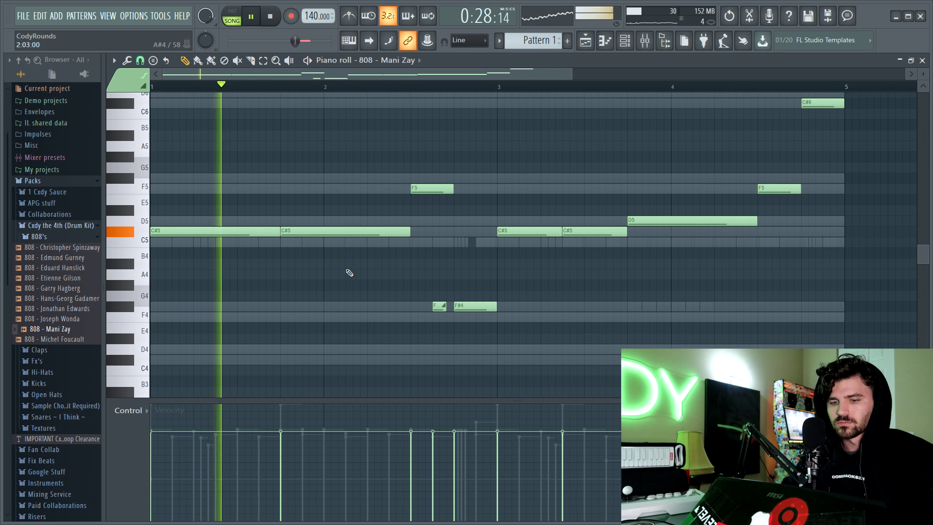
- Save the project as scsvvv in the Projects folder
{"action": "key", "text": "ctrl+s"}
{"action": "type", "text": "scs"}
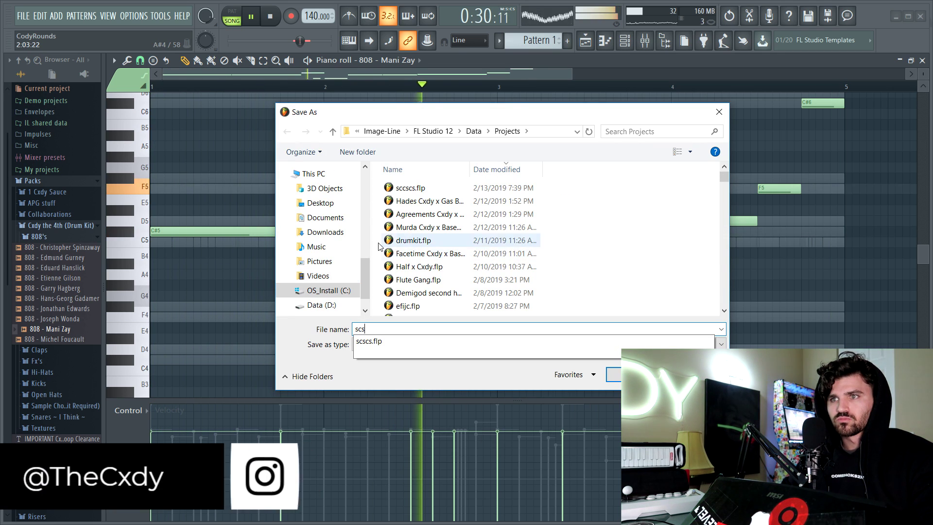
{"action": "type", "text": "vvv"}
{"action": "scroll", "coordinate": [323, 218], "scroll_direction": "up", "scroll_amount": 5}
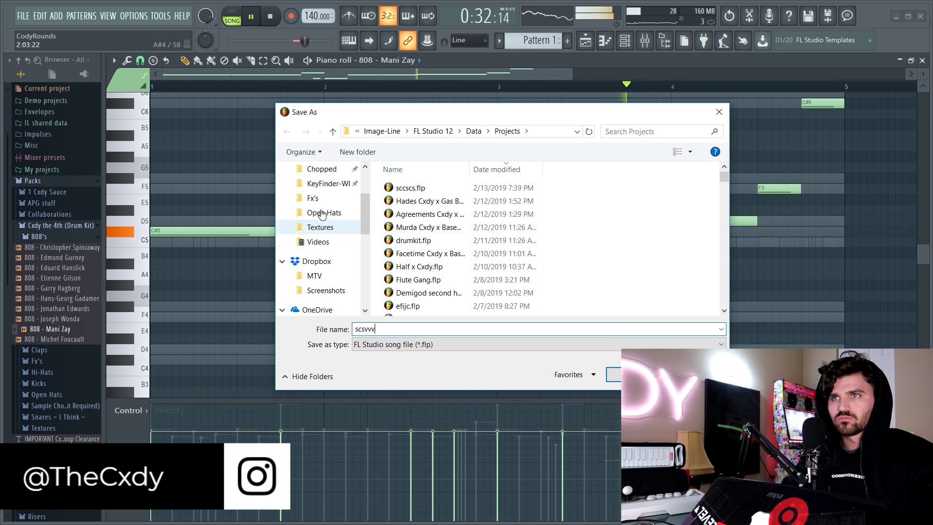
{"action": "scroll", "coordinate": [330, 198], "scroll_direction": "up", "scroll_amount": 1}
{"action": "left_click", "coordinate": [615, 374]}
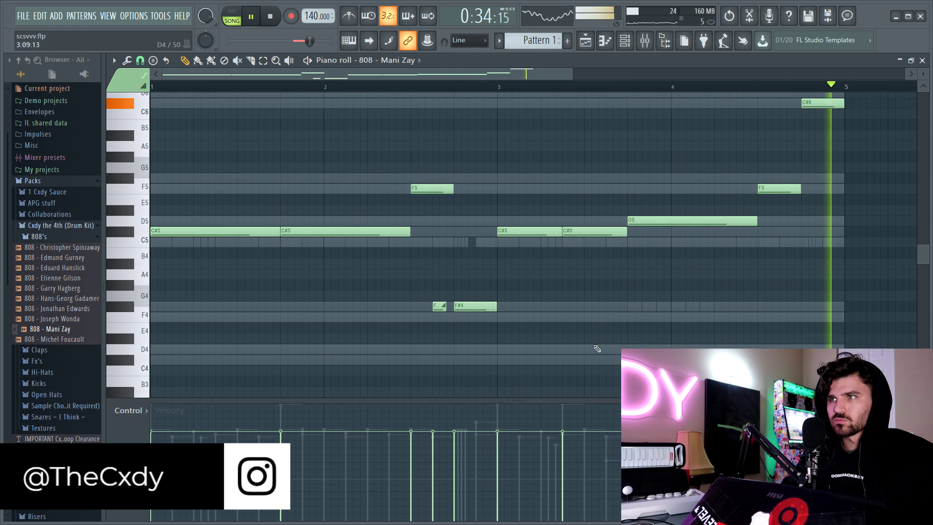
- Leave the piano roll and set the 808 - Mani Zay channel to cut itself
{"action": "left_click", "coordinate": [923, 61]}
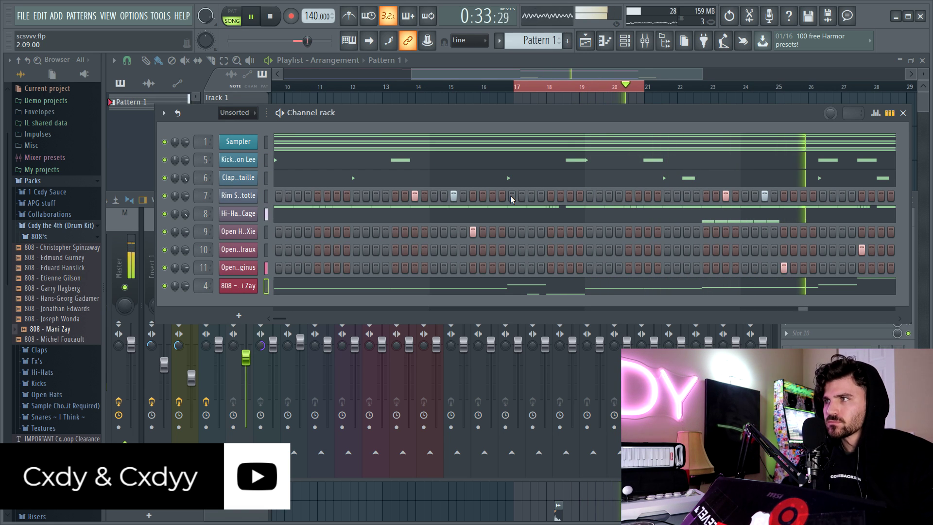
{"action": "right_click", "coordinate": [237, 293]}
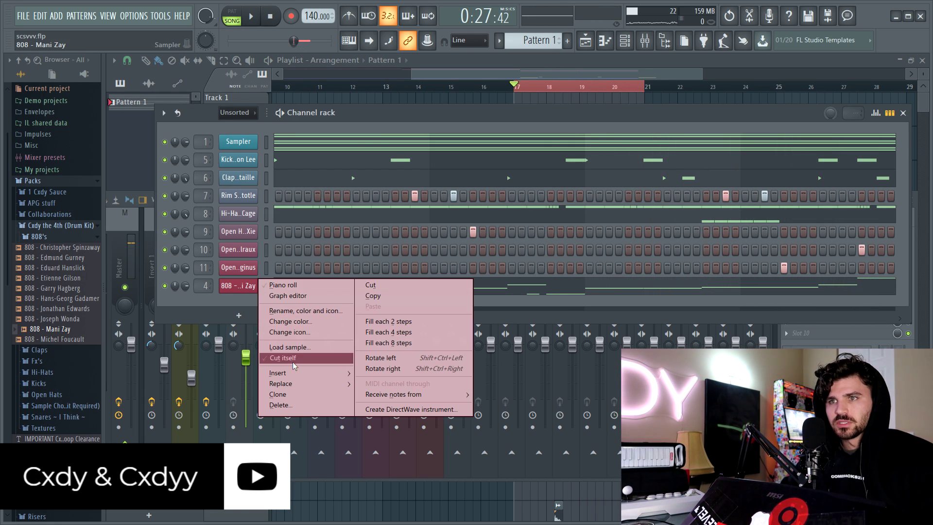
{"action": "left_click", "coordinate": [292, 360]}
{"action": "left_click", "coordinate": [236, 290]}
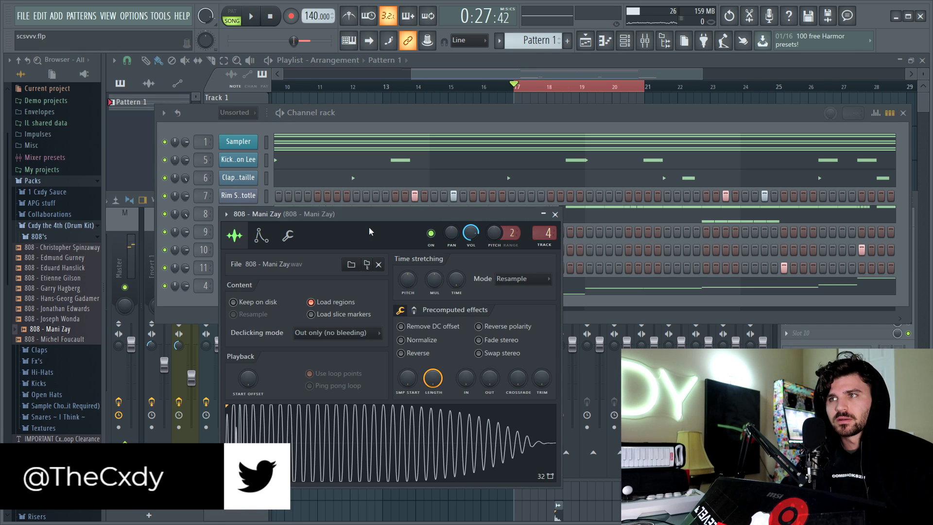
{"action": "left_click", "coordinate": [554, 215]}
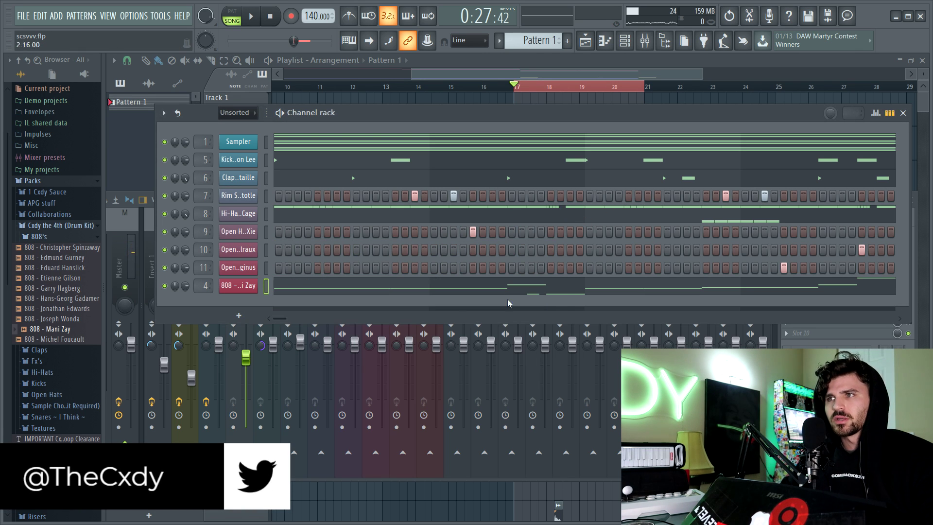
- Load a Fruity Peak Controller into the first effect slot of the Kick - Vernon Lee mixer track and reposition its window
{"action": "left_click", "coordinate": [233, 289]}
{"action": "double_click", "coordinate": [540, 233]}
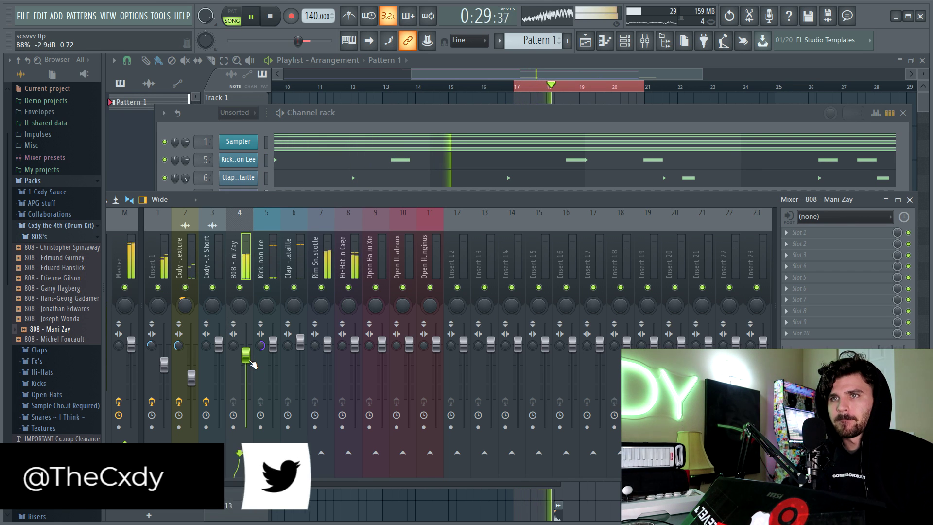
{"action": "left_click", "coordinate": [278, 262]}
{"action": "key", "text": "space"}
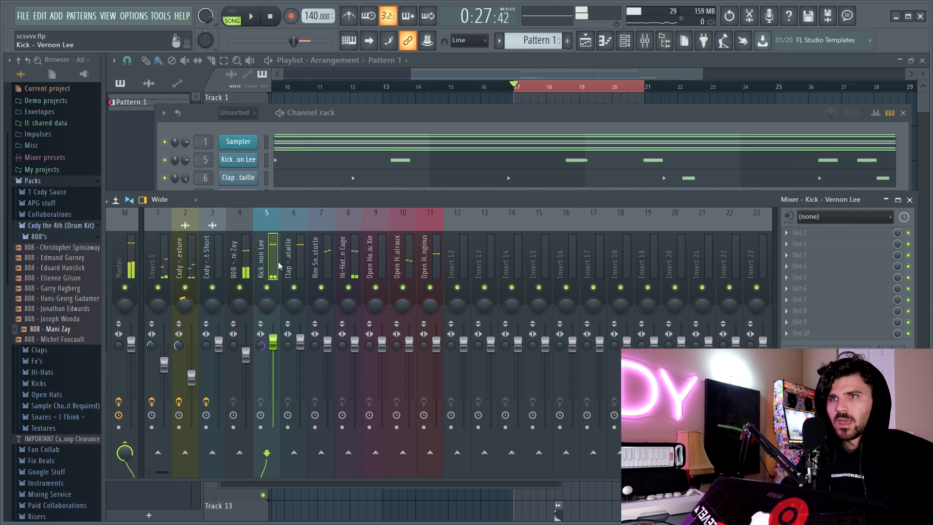
{"action": "left_click", "coordinate": [798, 233]}
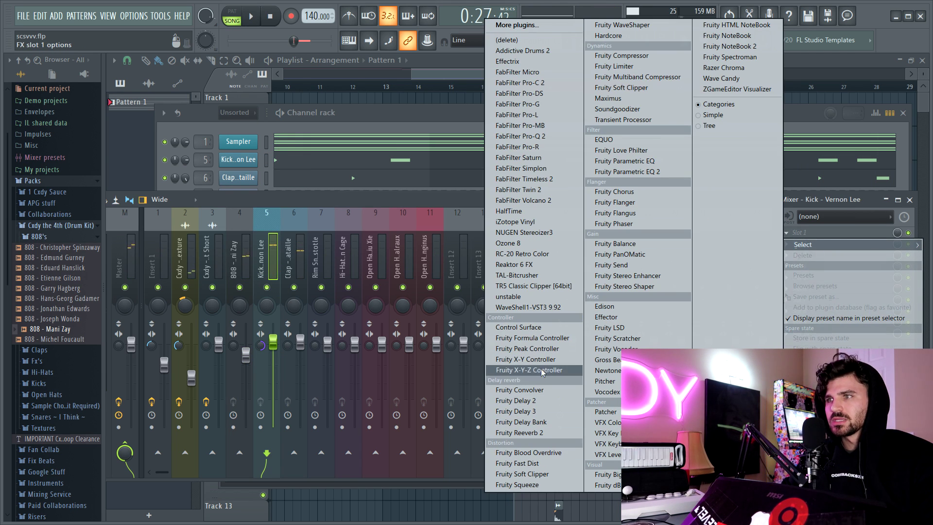
{"action": "left_click", "coordinate": [535, 348]}
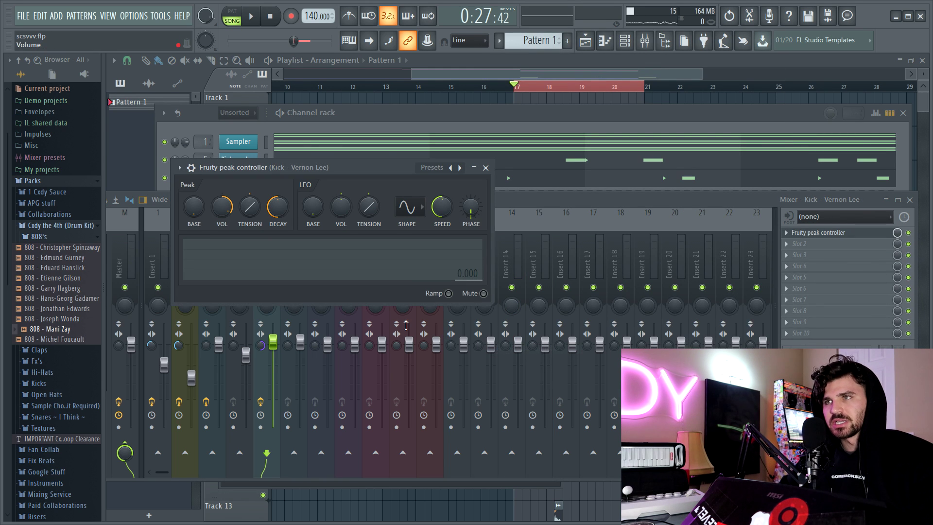
{"action": "left_click_drag", "start_coordinate": [389, 166], "coordinate": [559, 177]}
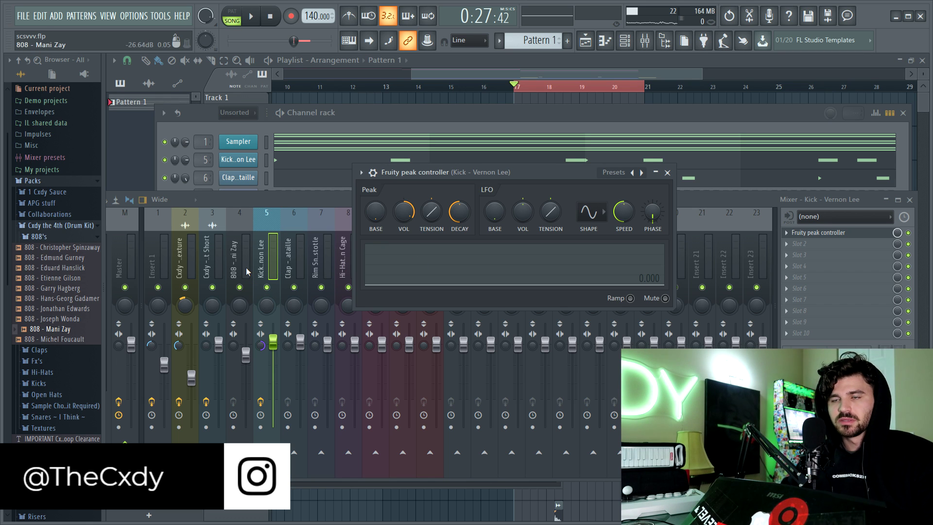
- Link the 808 mixer track's volume to the Peak ctrl - Peak internal controller with the 1-Input mapping formula
{"action": "right_click", "coordinate": [246, 357]}
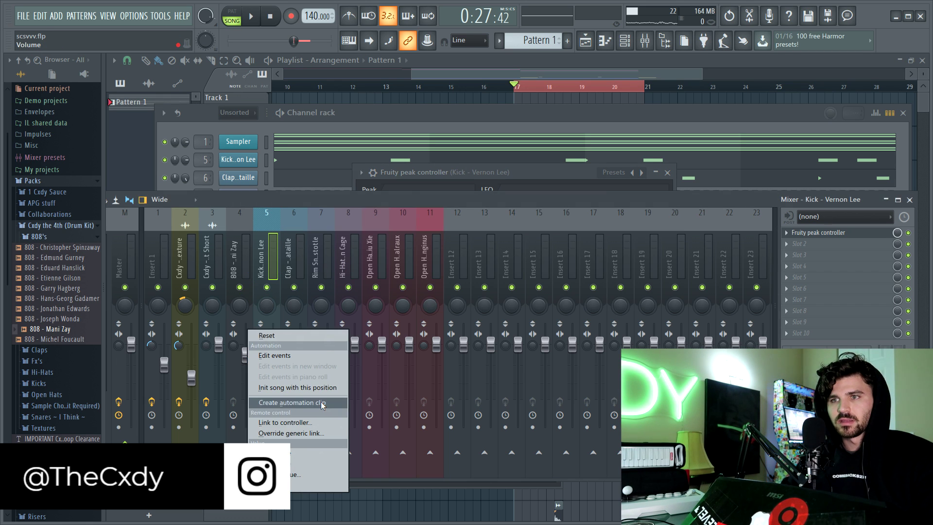
{"action": "left_click", "coordinate": [286, 422]}
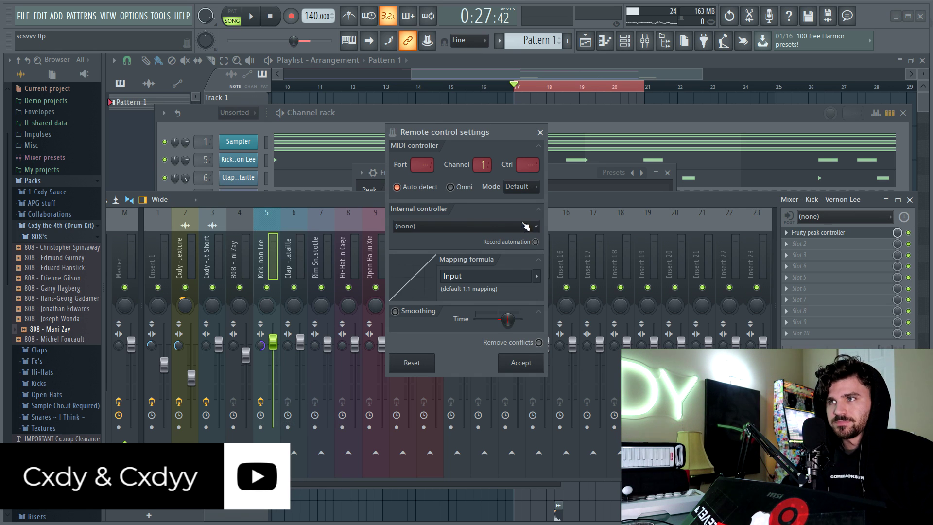
{"action": "left_click", "coordinate": [535, 228]}
{"action": "left_click", "coordinate": [454, 277]}
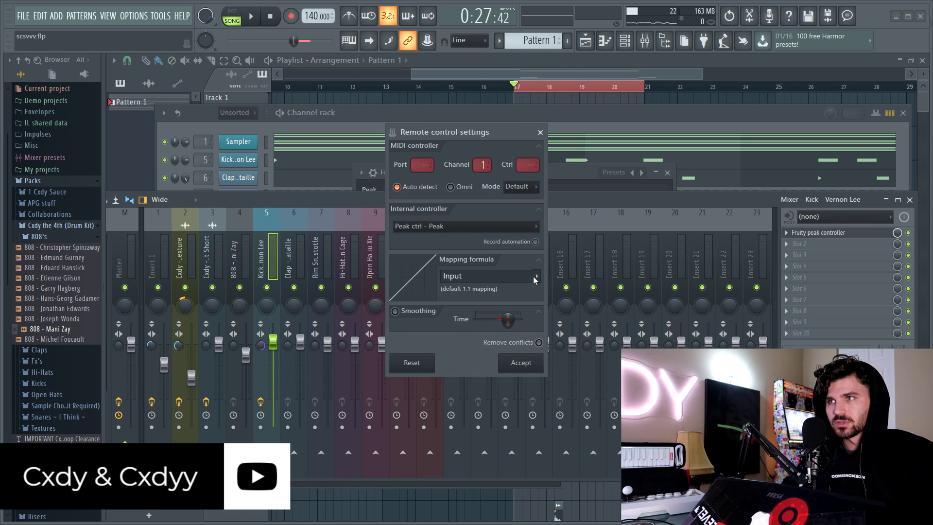
{"action": "left_click", "coordinate": [537, 278]}
{"action": "left_click", "coordinate": [554, 305]}
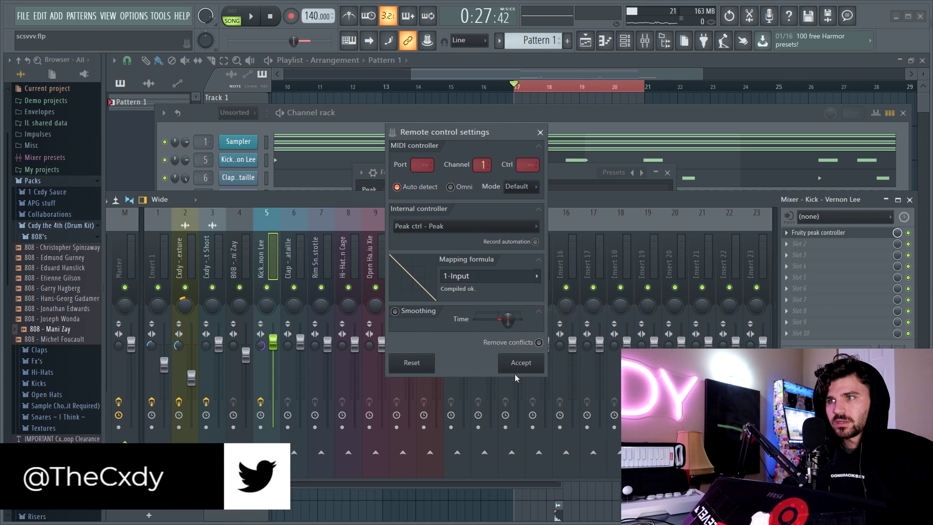
{"action": "left_click", "coordinate": [520, 363]}
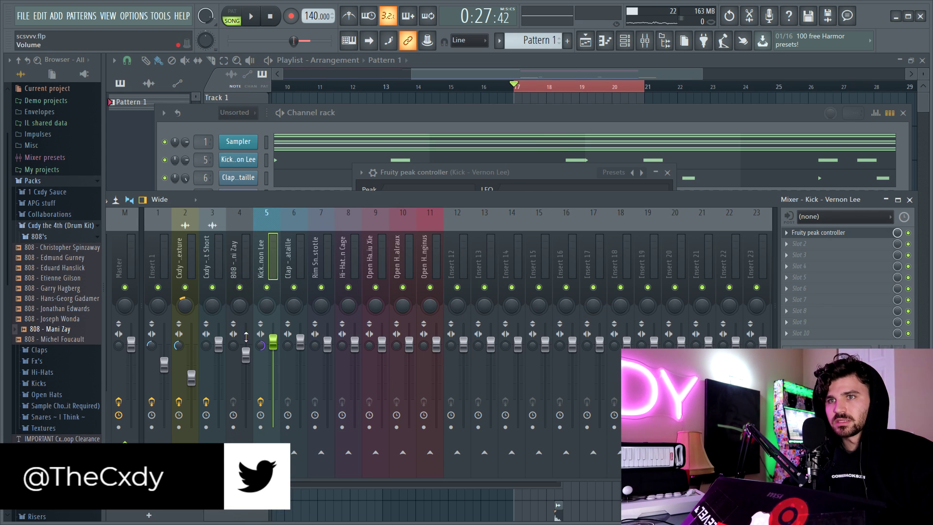
- Adjust the kick's Fruity Peak Controller to about 24% base and 82% volume while playing the section
{"action": "left_click", "coordinate": [275, 260]}
{"action": "left_click", "coordinate": [819, 233]}
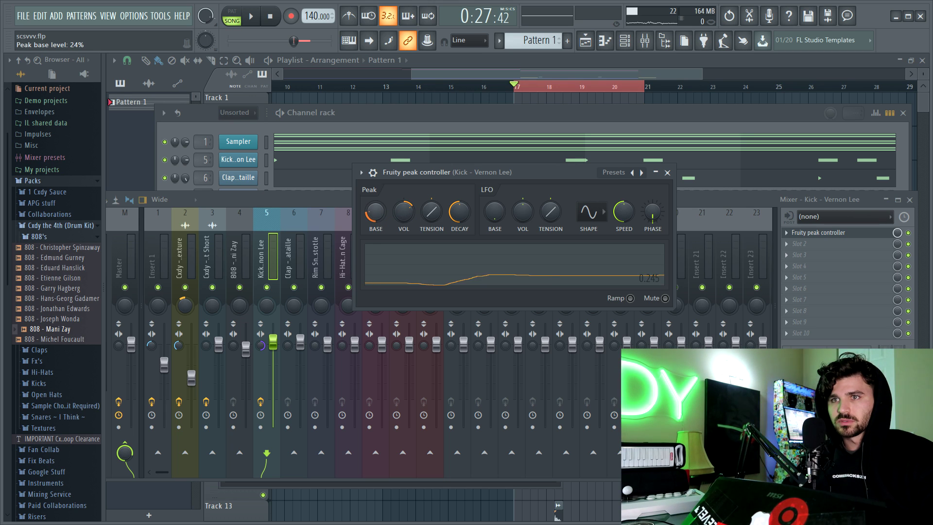
{"action": "key", "text": "space"}
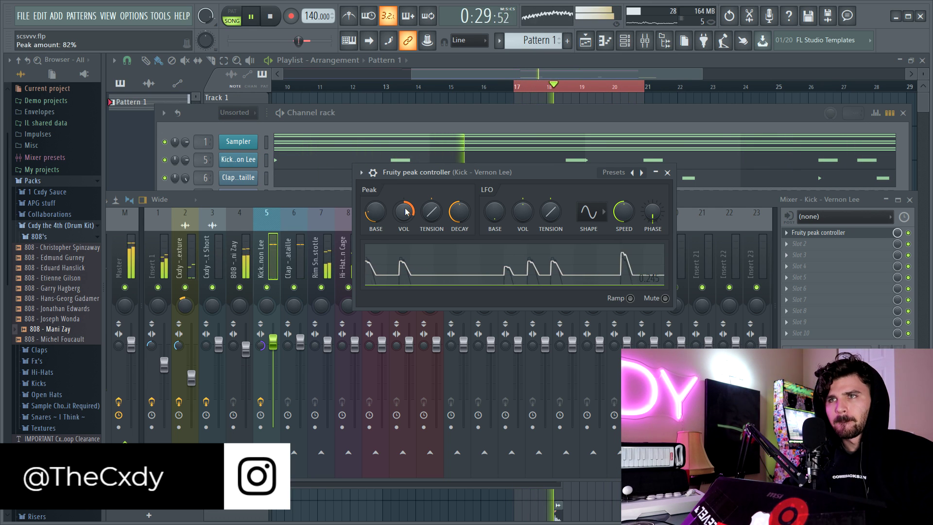
{"action": "key", "text": "space"}
- Cut all notes from the Sampler channel and clear the playlist's time selection
{"action": "left_click", "coordinate": [426, 110]}
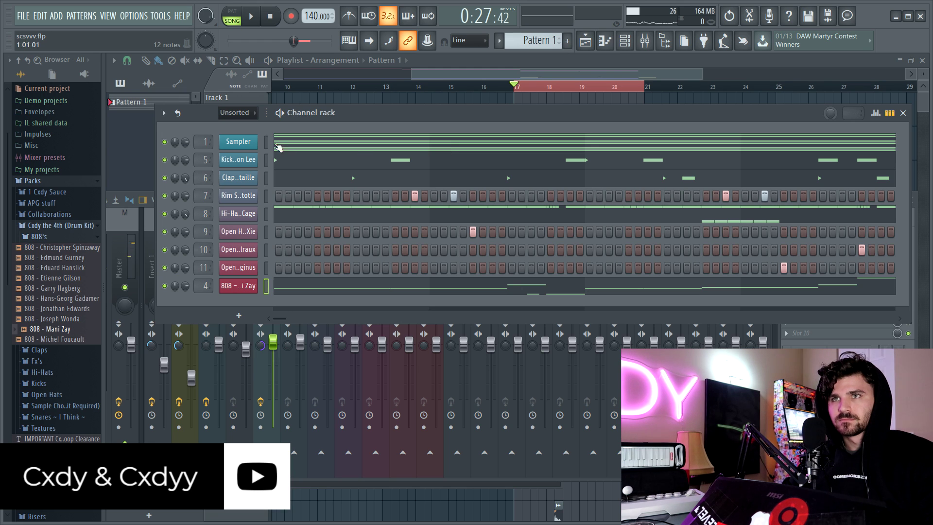
{"action": "key", "text": "ctrl+x"}
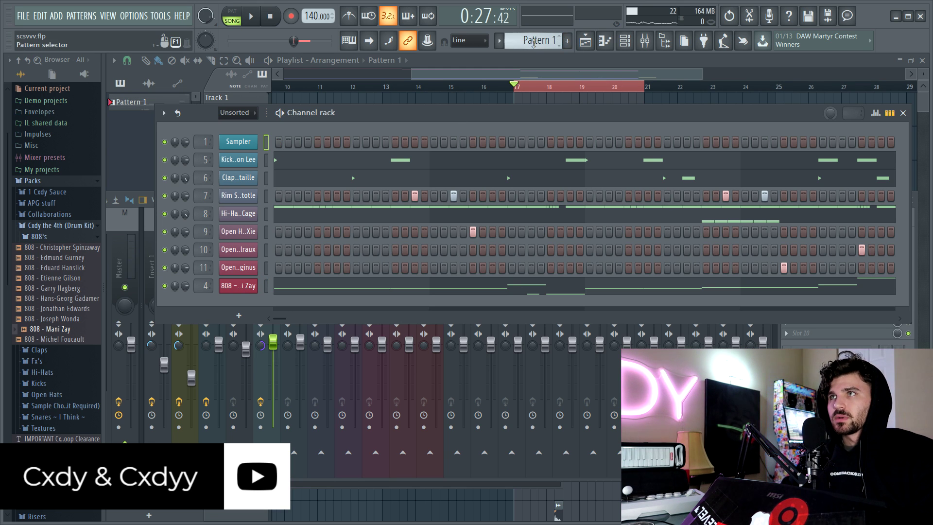
{"action": "left_click_drag", "start_coordinate": [514, 88], "coordinate": [447, 95], "text": "ctrl"}
{"action": "double_click", "coordinate": [511, 88]}
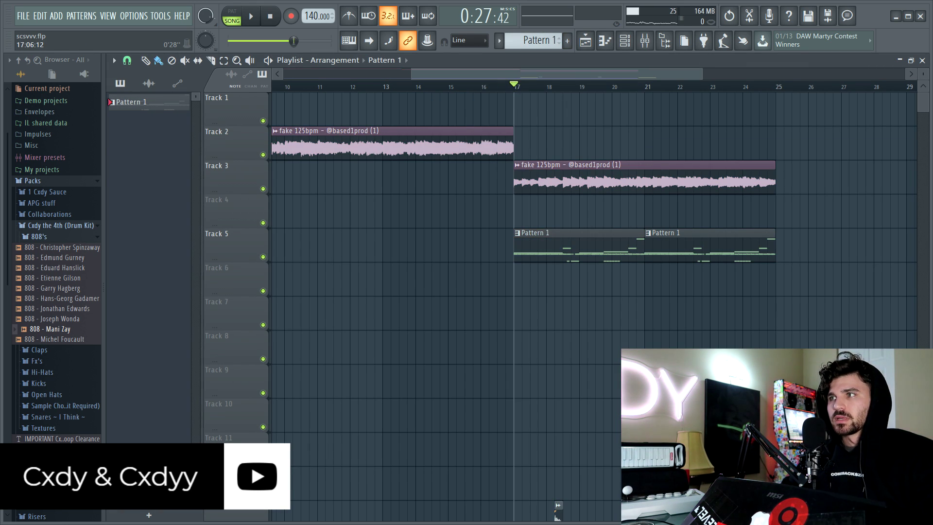
- Split Pattern 1 into separate patterns by channel
{"action": "scroll", "coordinate": [544, 89], "scroll_direction": "down", "scroll_amount": 2}
{"action": "left_click", "coordinate": [546, 41]}
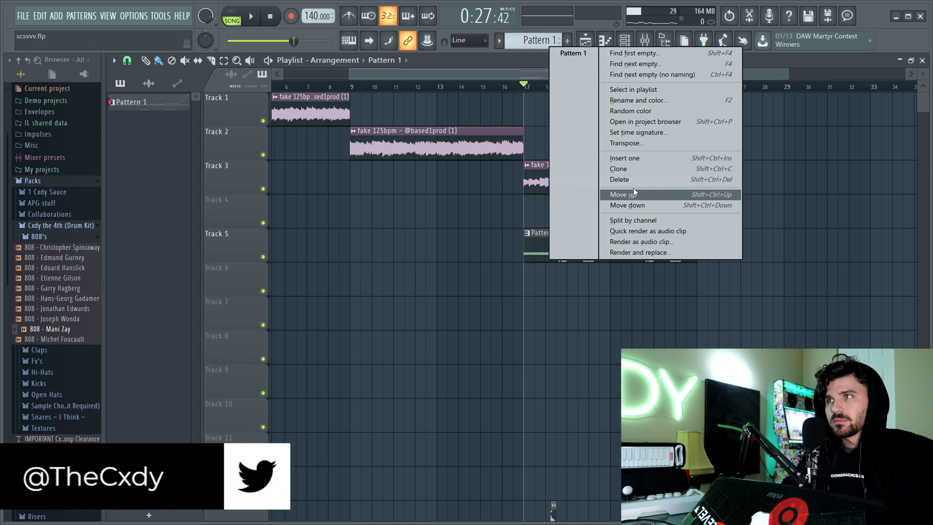
{"action": "left_click", "coordinate": [639, 221]}
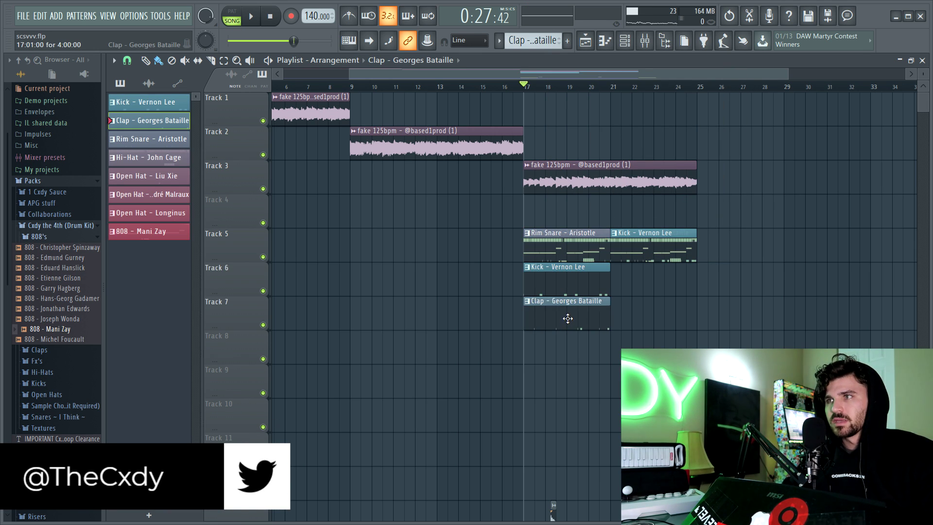
- Spread the split clips at bar 17 over Tracks 5 to 12, one instrument per track, with the effect and automation clips moved below them
{"action": "left_click_drag", "start_coordinate": [557, 327], "coordinate": [555, 372]}
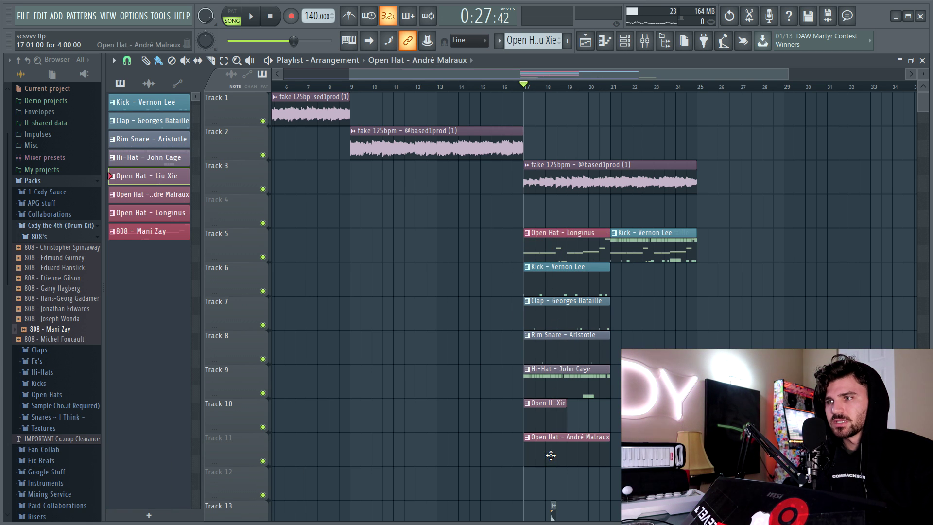
{"action": "left_click_drag", "start_coordinate": [551, 505], "coordinate": [551, 471]}
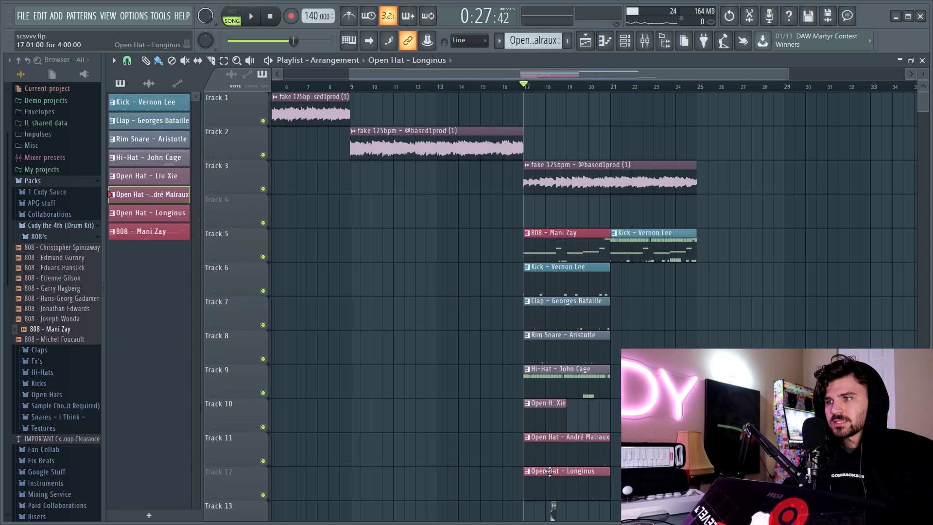
{"action": "scroll", "coordinate": [373, 326], "scroll_direction": "down", "scroll_amount": 3}
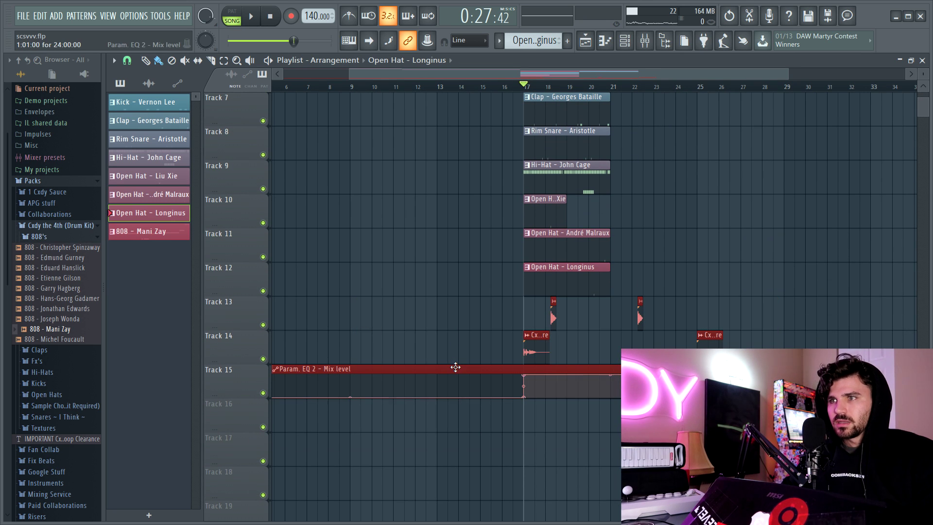
{"action": "scroll", "coordinate": [417, 469], "scroll_direction": "up", "scroll_amount": 3}
{"action": "left_click_drag", "start_coordinate": [561, 194], "coordinate": [552, 367]}
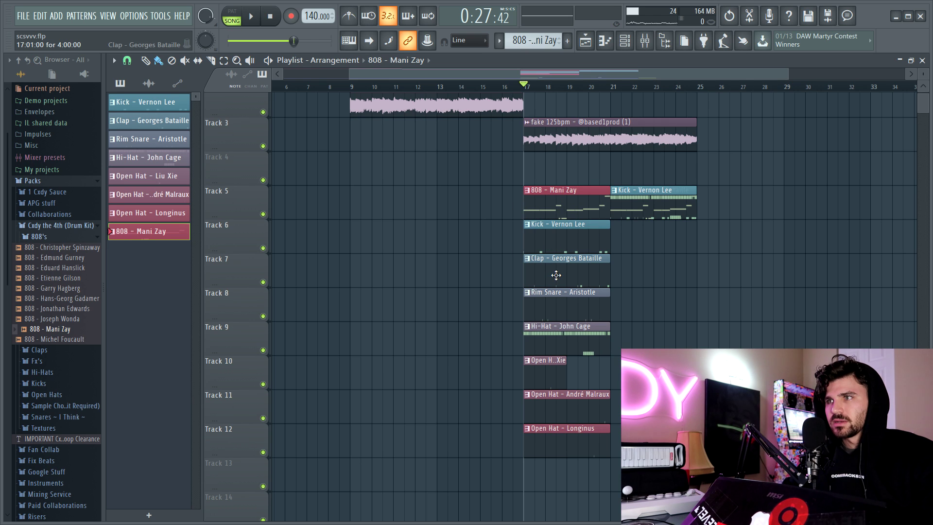
- Swap the Hi-Hat and Rim Snare clips so the hi-hat sits on Track 8 and the rim snare on Track 9
{"action": "left_click_drag", "start_coordinate": [560, 333], "coordinate": [668, 334]}
{"action": "left_click_drag", "start_coordinate": [546, 299], "coordinate": [551, 337]}
{"action": "left_click_drag", "start_coordinate": [677, 330], "coordinate": [570, 296]}
- Duplicate the four-bar 808 and drum clips on Tracks 5 to 12 so they also fill bars 21 to 25
{"action": "left_click_drag", "start_coordinate": [557, 152], "coordinate": [618, 454]}
{"action": "key", "text": "ctrl+b"}
{"action": "left_click", "coordinate": [557, 373]}
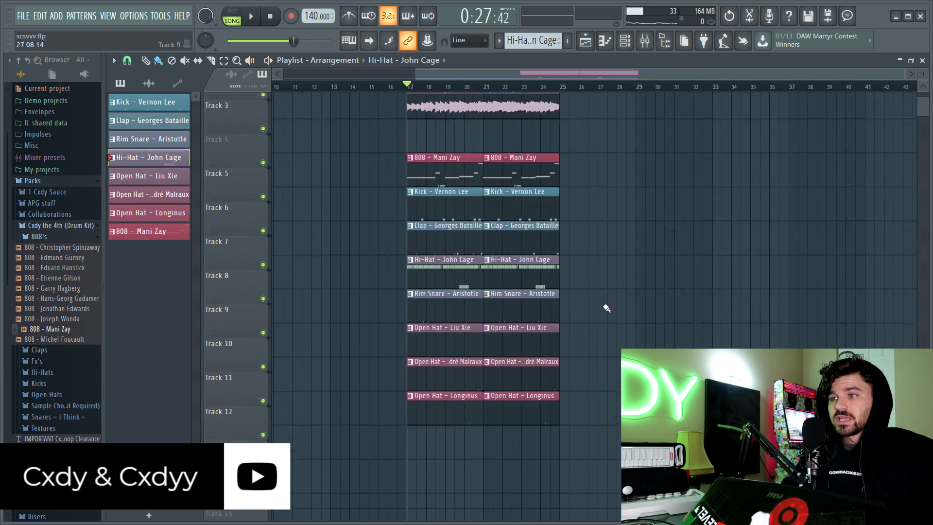
- Place a copy of the fake 125bpm melody clip on Track 2 at bar 25
{"action": "scroll", "coordinate": [540, 348], "scroll_direction": "down", "scroll_amount": 5}
{"action": "scroll", "coordinate": [619, 291], "scroll_direction": "up", "scroll_amount": 7}
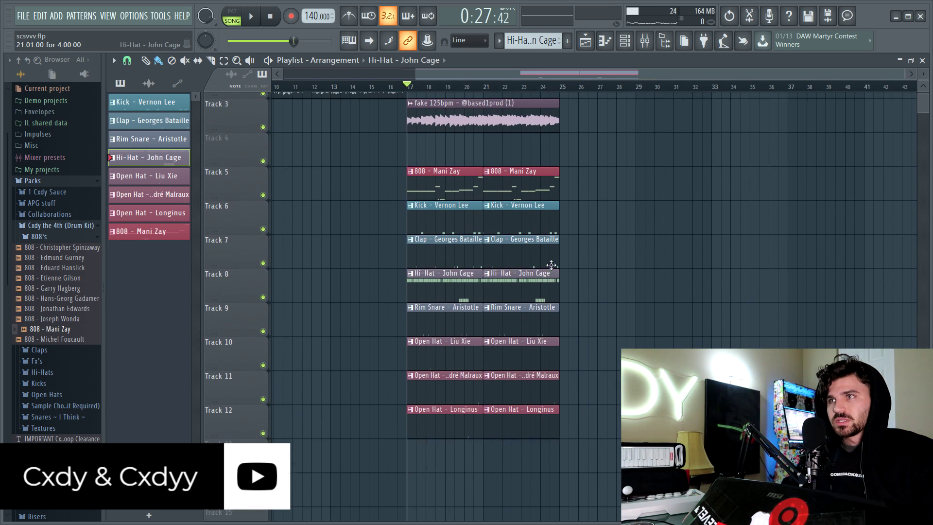
{"action": "scroll", "coordinate": [551, 265], "scroll_direction": "up", "scroll_amount": 1}
{"action": "scroll", "coordinate": [477, 89], "scroll_direction": "down", "scroll_amount": 3}
{"action": "left_click", "coordinate": [537, 131]}
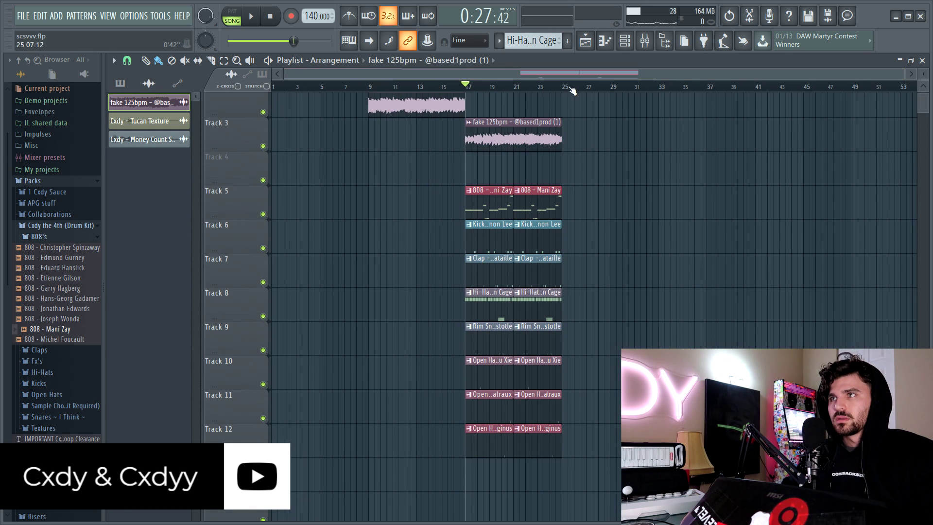
{"action": "scroll", "coordinate": [578, 121], "scroll_direction": "up", "scroll_amount": 1}
{"action": "left_click", "coordinate": [603, 152]}
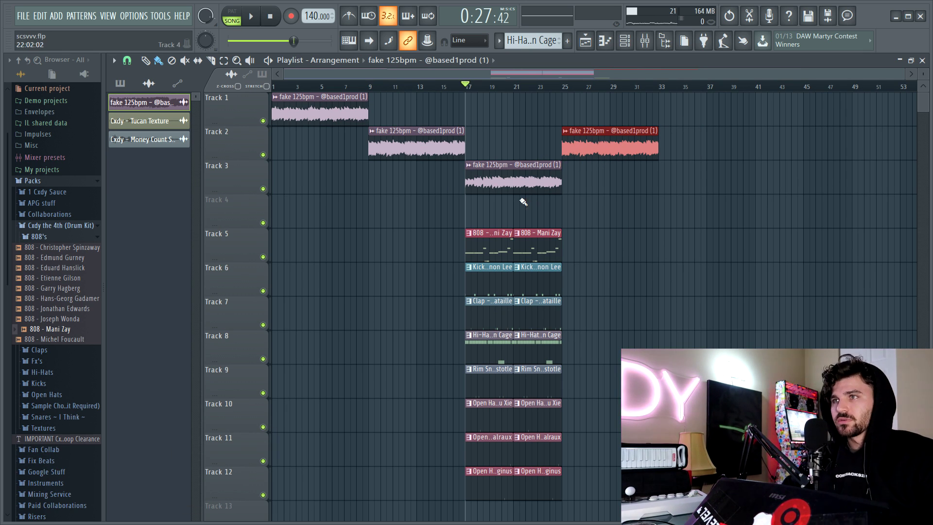
- Play the transition into bar 25 and duplicate the 808 and drum clips across bars 25 to 33
{"action": "key", "text": "space"}
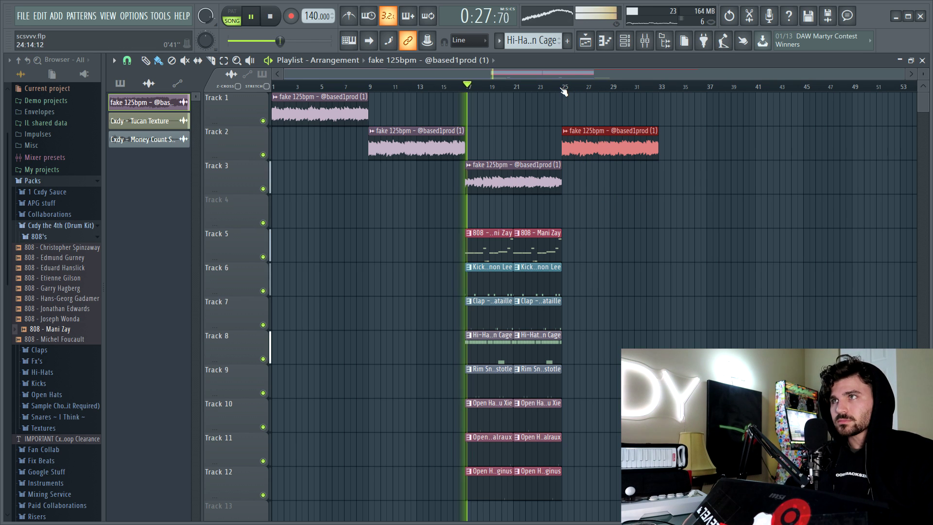
{"action": "left_click", "coordinate": [558, 87]}
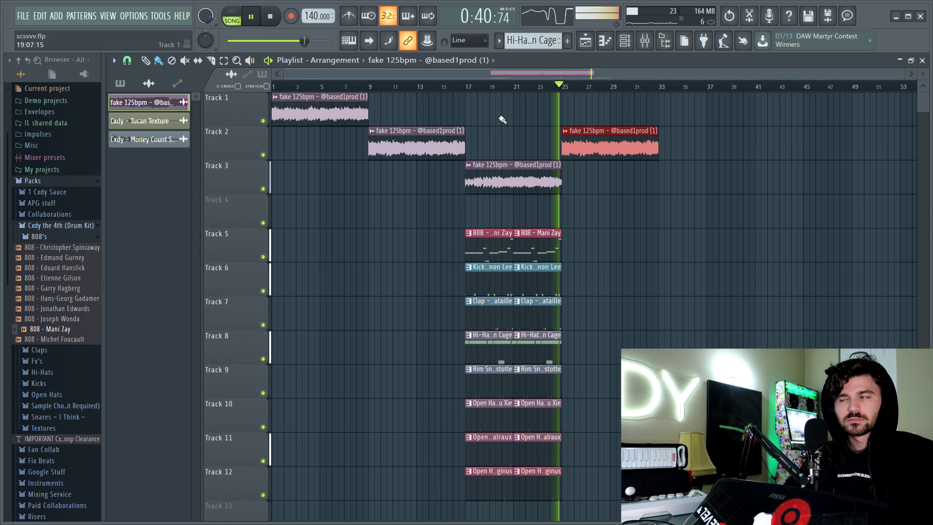
{"action": "scroll", "coordinate": [631, 188], "scroll_direction": "down", "scroll_amount": 4}
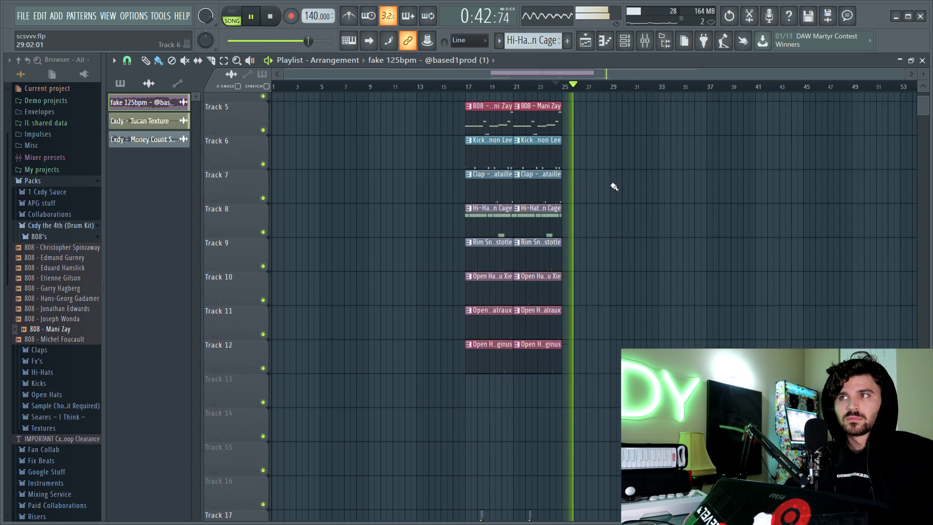
{"action": "key", "text": "space"}
{"action": "key", "text": "ctrl+b"}
- Copy a Money Count Short clip to Track 17 after bar 26 and extend the Param. EQ 2 mix level clip past bar 33
{"action": "scroll", "coordinate": [733, 317], "scroll_direction": "down", "scroll_amount": 4}
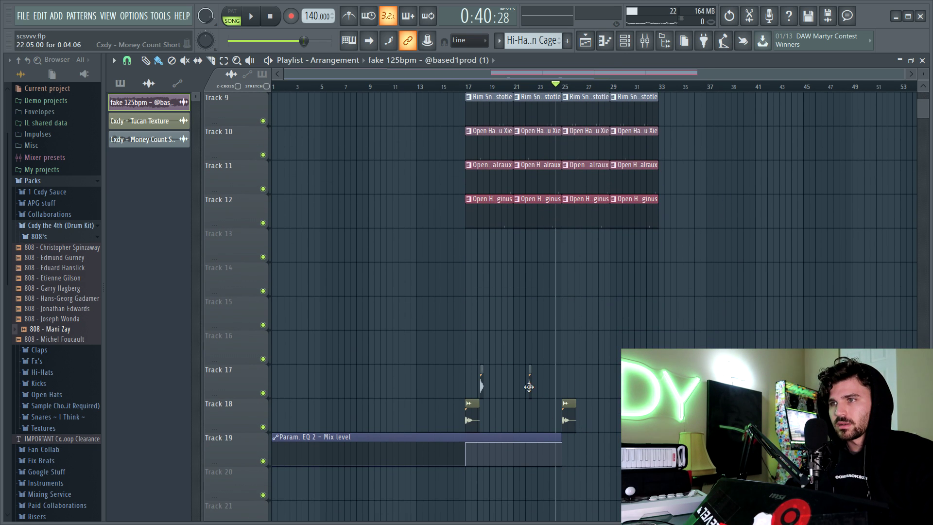
{"action": "left_click_drag", "start_coordinate": [543, 380], "coordinate": [449, 383]}
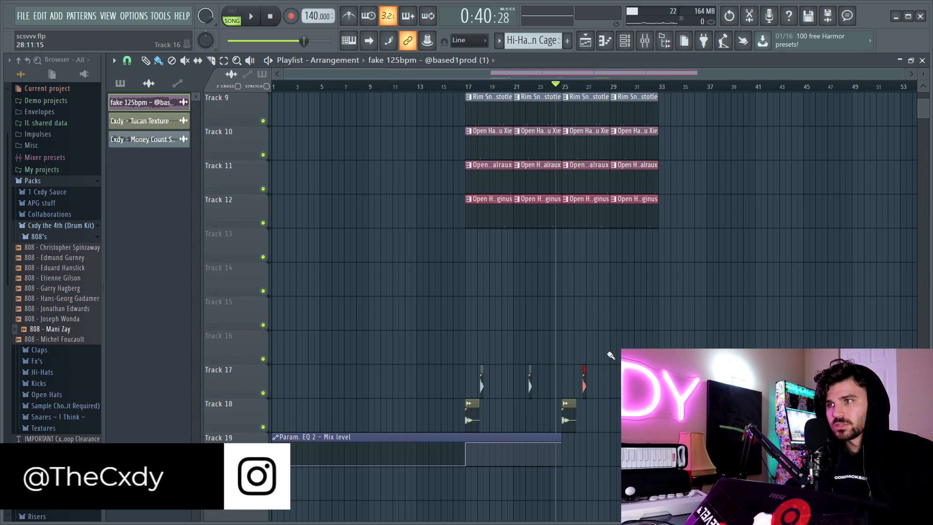
{"action": "left_click", "coordinate": [646, 416], "text": "ctrl"}
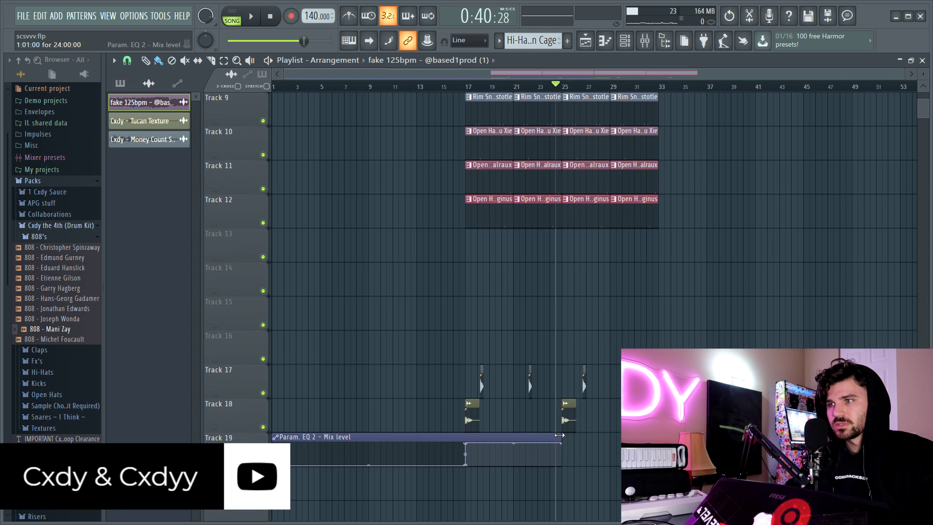
{"action": "left_click_drag", "start_coordinate": [559, 434], "coordinate": [679, 435]}
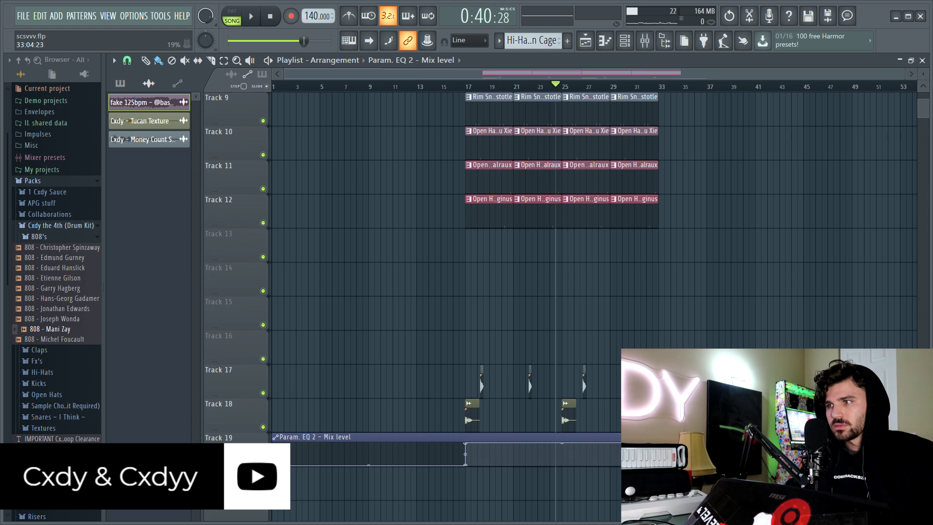
- Replace the melody clip at bar 25 with a copy of the Track 1 clip, and copy the Track 2 melody clip to bar 33
{"action": "scroll", "coordinate": [692, 275], "scroll_direction": "up", "scroll_amount": 5}
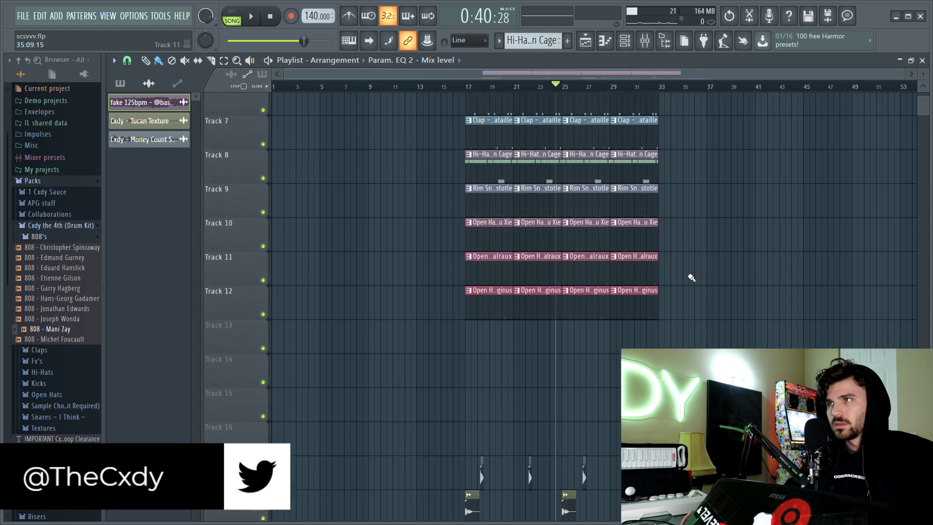
{"action": "scroll", "coordinate": [491, 120], "scroll_direction": "up", "scroll_amount": 1}
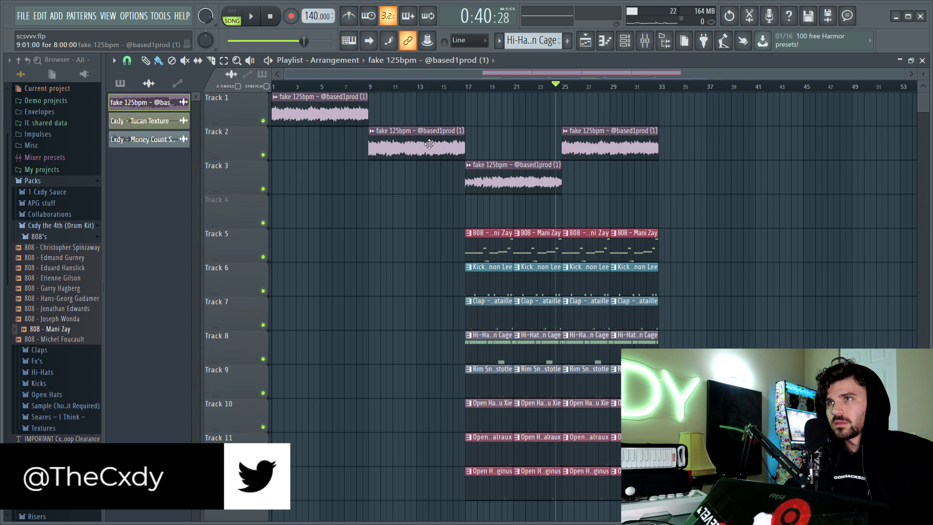
{"action": "right_click", "coordinate": [610, 142]}
{"action": "left_click_drag", "start_coordinate": [318, 113], "coordinate": [608, 112]}
{"action": "left_click_drag", "start_coordinate": [403, 144], "coordinate": [694, 143]}
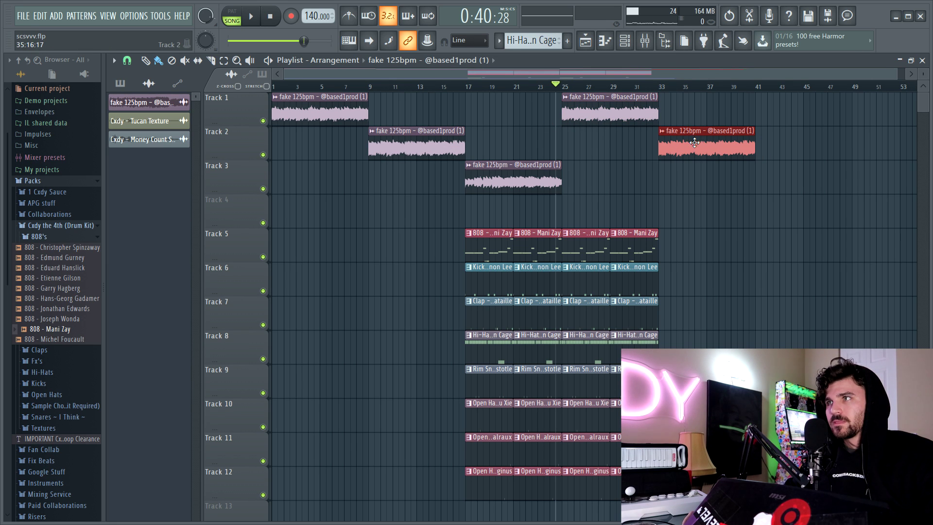
- Drop the Param. EQ 2 mix level automation at bar 33 and add another Money Count Short clip after bar 30 on Track 17
{"action": "scroll", "coordinate": [657, 194], "scroll_direction": "up", "scroll_amount": 1}
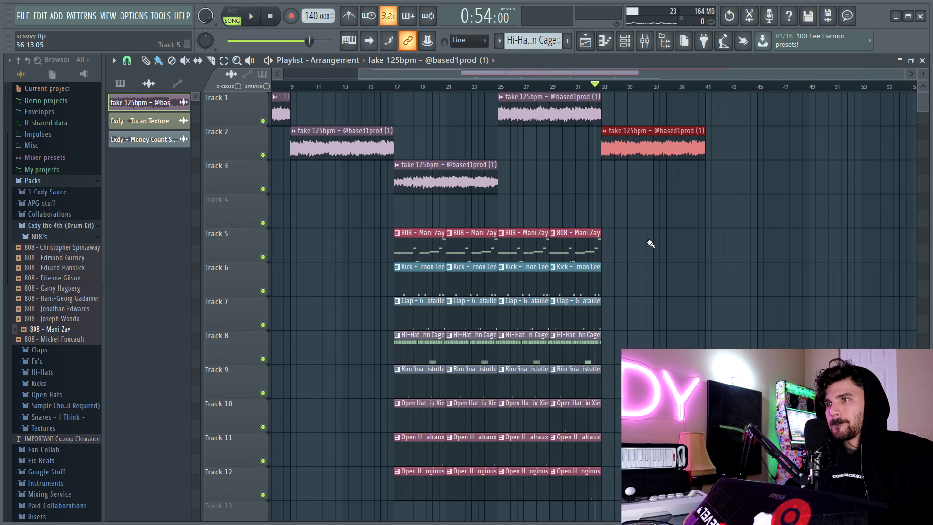
{"action": "scroll", "coordinate": [646, 282], "scroll_direction": "down", "scroll_amount": 5}
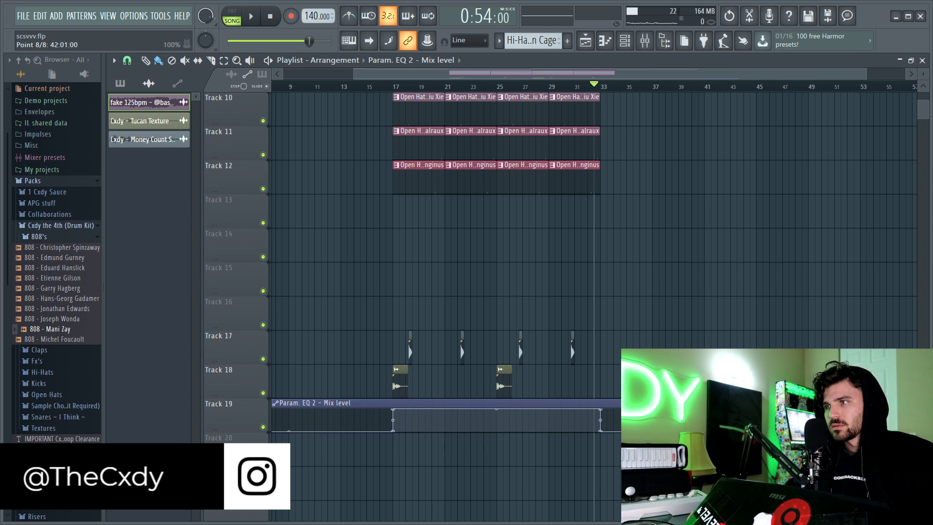
{"action": "scroll", "coordinate": [693, 264], "scroll_direction": "up", "scroll_amount": 3}
{"action": "scroll", "coordinate": [398, 151], "scroll_direction": "up", "scroll_amount": 2}
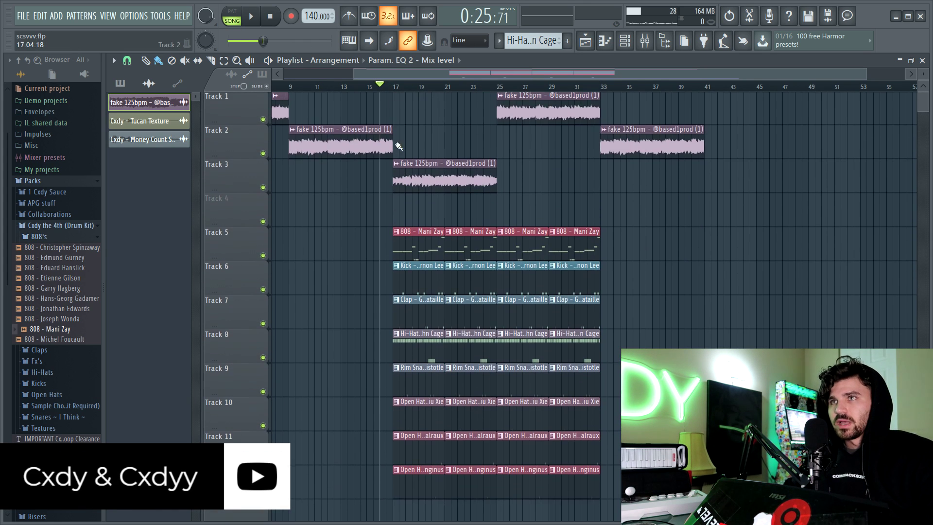
- Shorten the first Hi-Hat - John Cage clip to 3:12:00 and delete the kick clip at bar 25
{"action": "scroll", "coordinate": [400, 156], "scroll_direction": "up", "scroll_amount": 3}
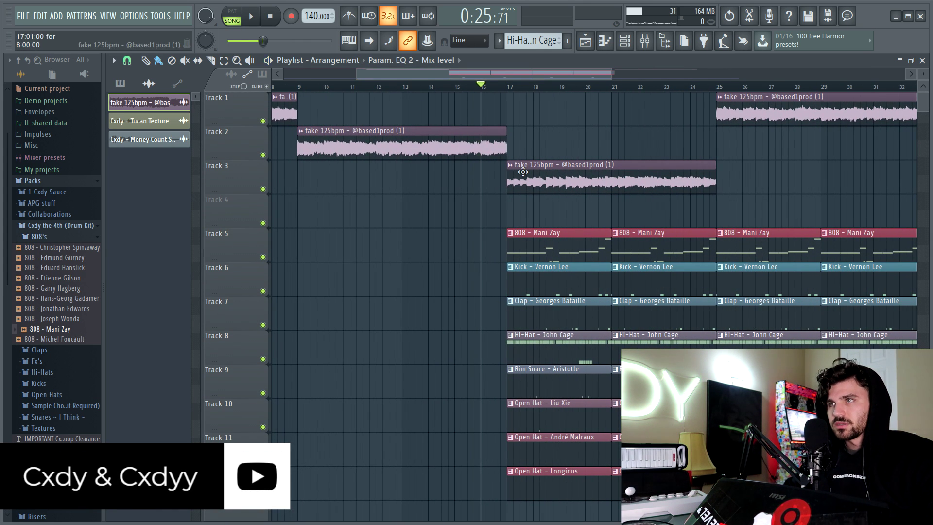
{"action": "key", "text": "space"}
{"action": "key", "text": "space"}
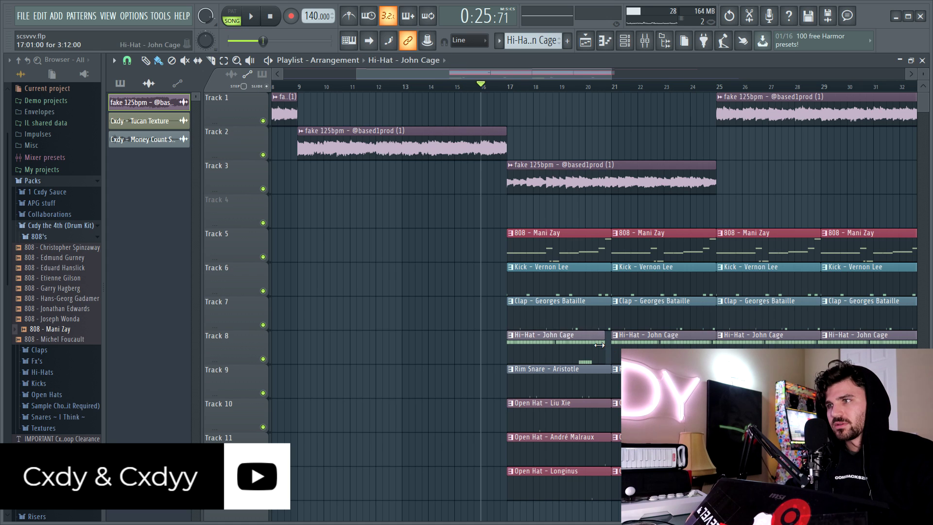
{"action": "key", "text": "space"}
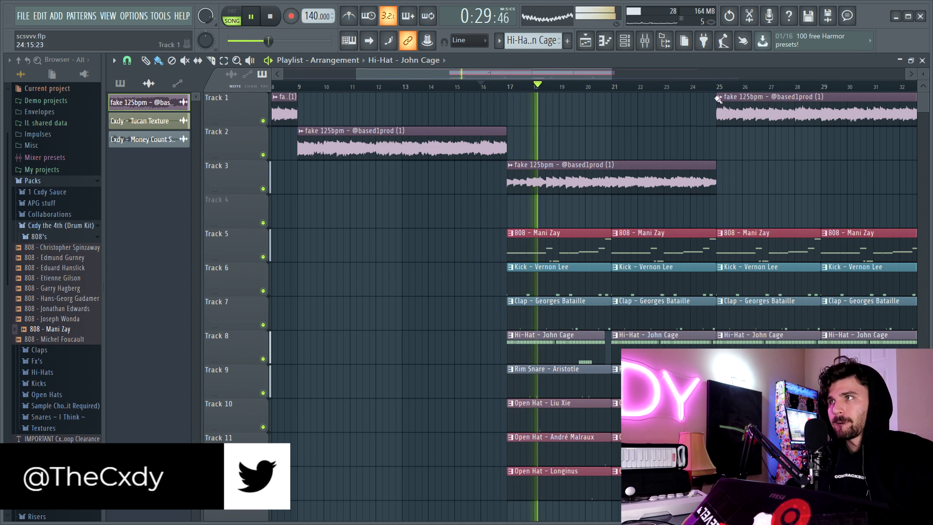
{"action": "right_click", "coordinate": [809, 278]}
- Trim the end of the 808 - Mani Zay clip at bar 21 to leave a short gap before bar 25
{"action": "scroll", "coordinate": [719, 96], "scroll_direction": "up", "scroll_amount": 1}
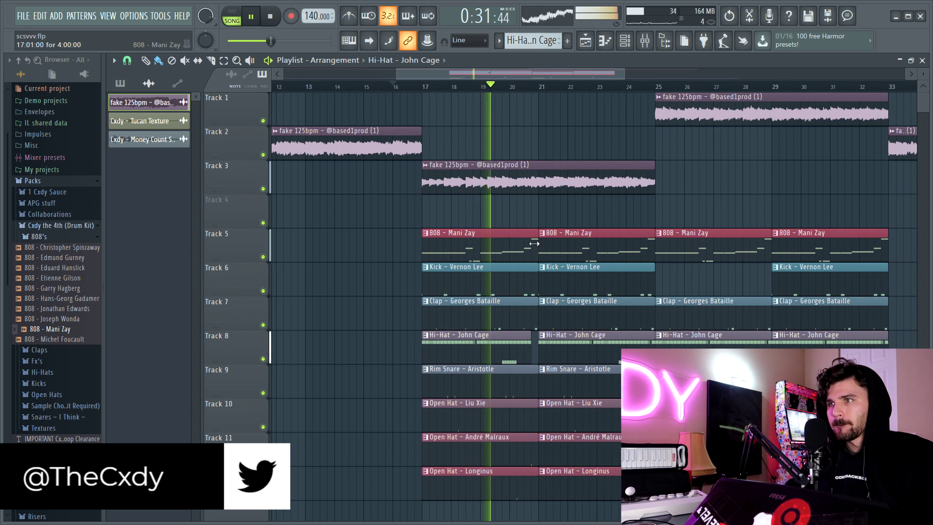
{"action": "left_click_drag", "start_coordinate": [533, 243], "coordinate": [530, 243]}
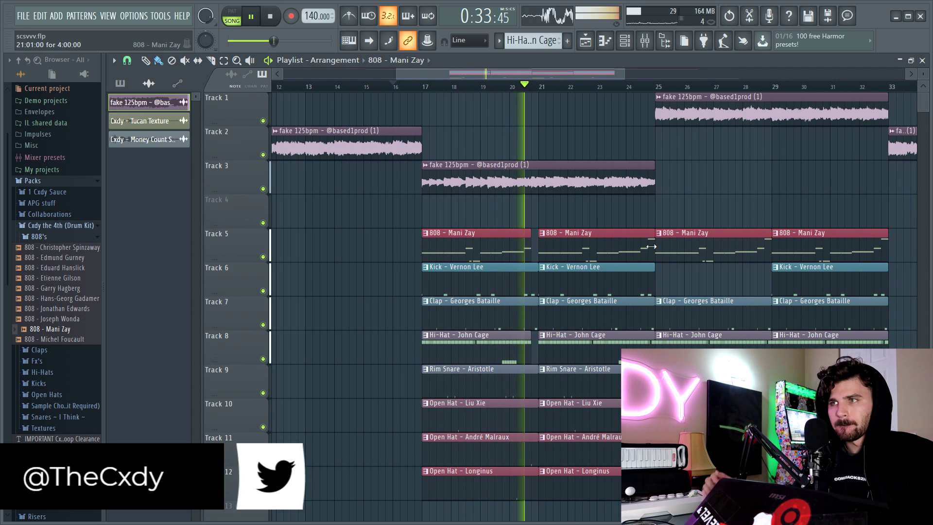
{"action": "left_click_drag", "start_coordinate": [529, 249], "coordinate": [536, 248]}
{"action": "left_click_drag", "start_coordinate": [652, 249], "coordinate": [646, 249]}
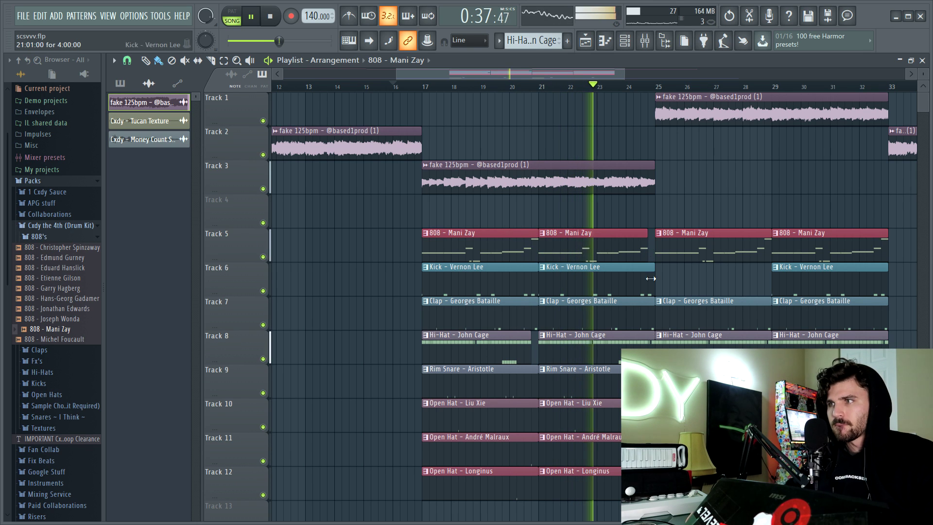
- Trim the start of the Clap - Georges Bataille clip at bar 25 by about three beats and play the section
{"action": "left_click_drag", "start_coordinate": [654, 340], "coordinate": [678, 316]}
{"action": "key", "text": "space"}
{"action": "key", "text": "space"}
{"action": "left_click_drag", "start_coordinate": [505, 74], "coordinate": [684, 76]}
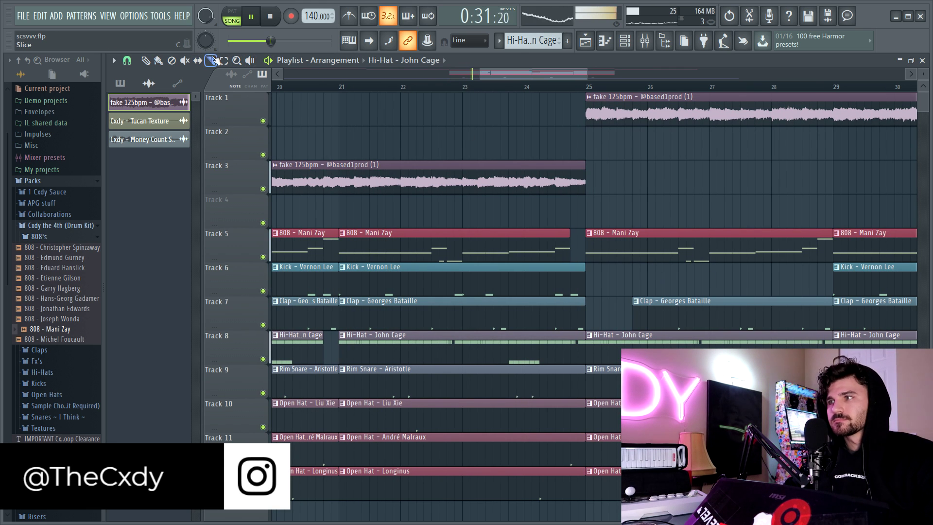
- Slice the Hi-Hat - John Cage clip at bar 25 and leave a gap from mid-bar 26 to bar 27
{"action": "mouse_move", "coordinate": [679, 356]}
{"action": "left_mouse_down"}
{"action": "mouse_move", "coordinate": [678, 337]}
{"action": "mouse_move", "coordinate": [710, 337]}
{"action": "left_mouse_up"}
{"action": "left_click", "coordinate": [158, 61]}
{"action": "key", "text": "space"}
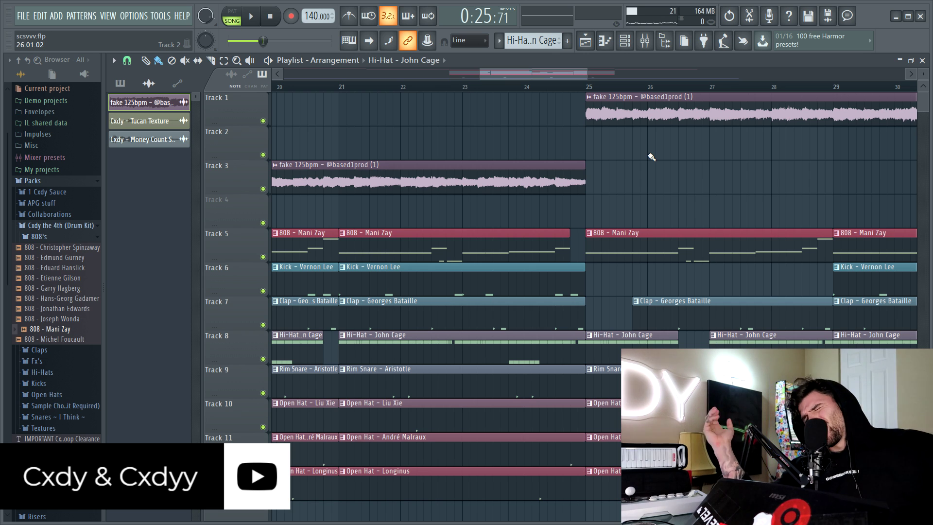
{"action": "scroll", "coordinate": [599, 86], "scroll_direction": "down", "scroll_amount": 3}
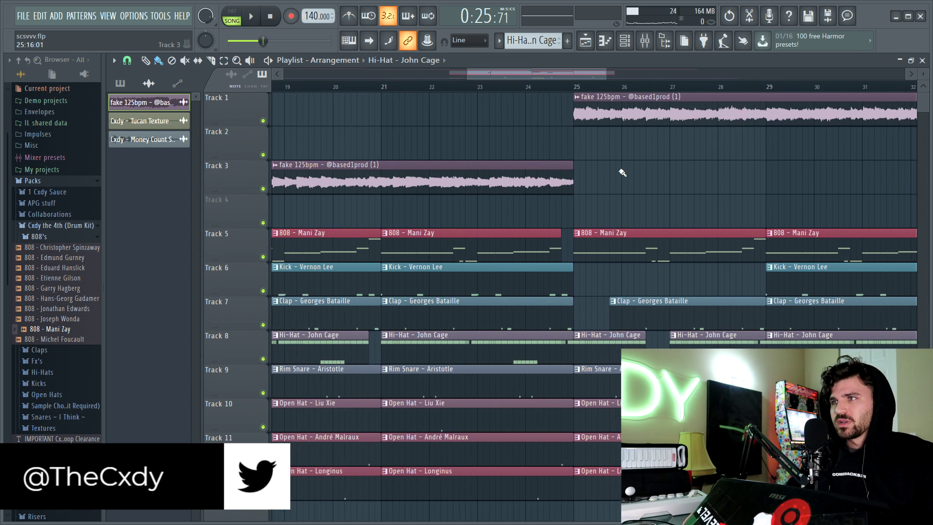
{"action": "key", "text": "space"}
{"action": "key", "text": "space"}
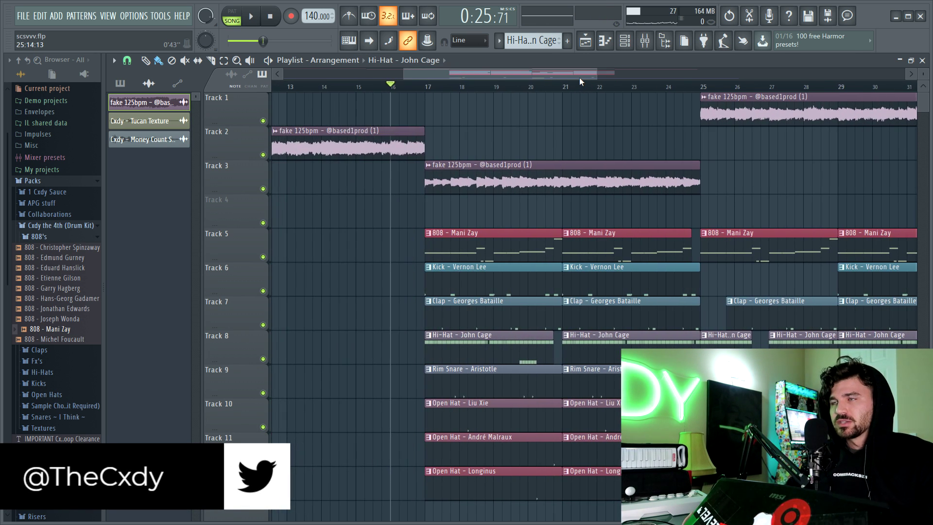
- Audition the drum kit's Fx samples, including DBZ Explosion, Night Vision, Shoutout Sloan and Game Skip Transition, while the beat plays
{"action": "scroll", "coordinate": [545, 86], "scroll_direction": "down", "scroll_amount": 2}
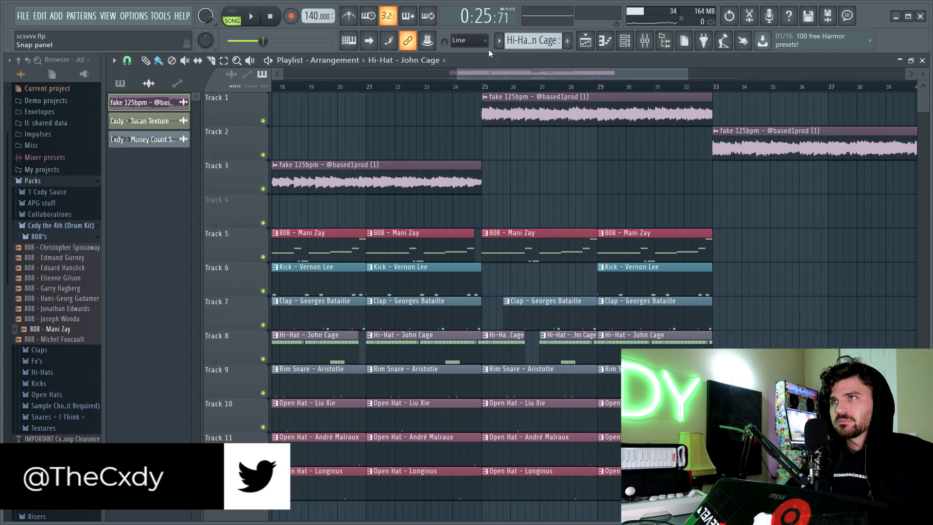
{"action": "scroll", "coordinate": [488, 86], "scroll_direction": "down", "scroll_amount": 3}
{"action": "scroll", "coordinate": [659, 212], "scroll_direction": "down", "scroll_amount": 2}
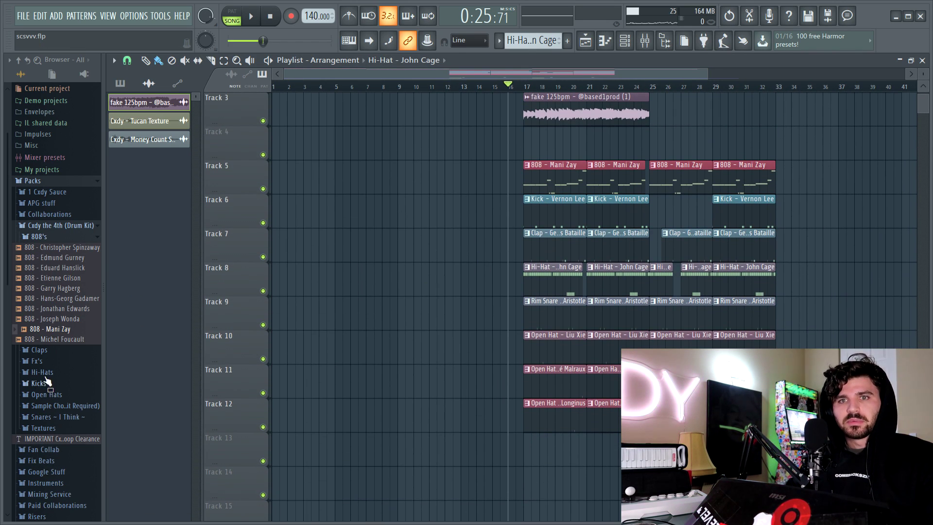
{"action": "left_click", "coordinate": [42, 362]}
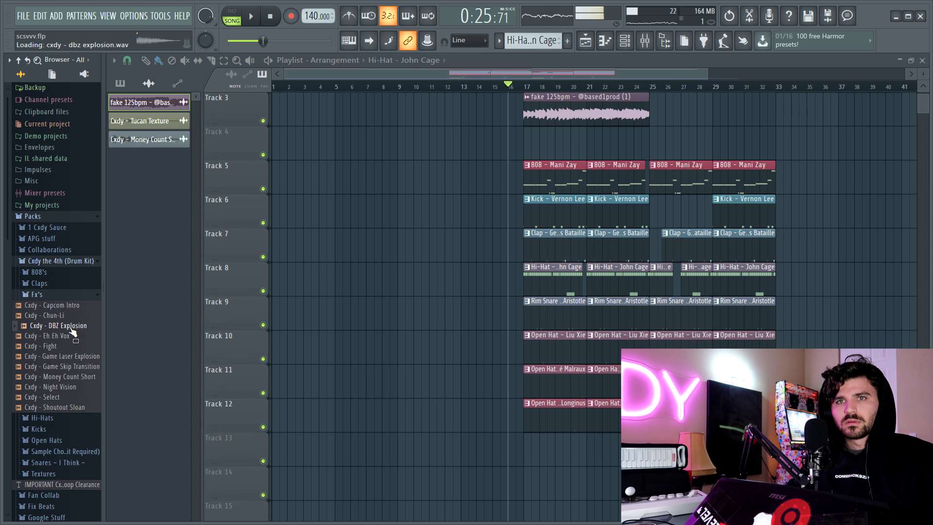
{"action": "left_click", "coordinate": [76, 397]}
{"action": "scroll", "coordinate": [357, 96], "scroll_direction": "down", "scroll_amount": 2}
{"action": "scroll", "coordinate": [354, 93], "scroll_direction": "down", "scroll_amount": 1}
{"action": "scroll", "coordinate": [357, 201], "scroll_direction": "up", "scroll_amount": 2}
{"action": "scroll", "coordinate": [357, 205], "scroll_direction": "down", "scroll_amount": 4}
{"action": "key", "text": "space"}
{"action": "left_click", "coordinate": [54, 388]}
{"action": "left_click", "coordinate": [65, 378]}
{"action": "left_click", "coordinate": [68, 387]}
{"action": "left_click", "coordinate": [74, 377]}
{"action": "left_click", "coordinate": [81, 368]}
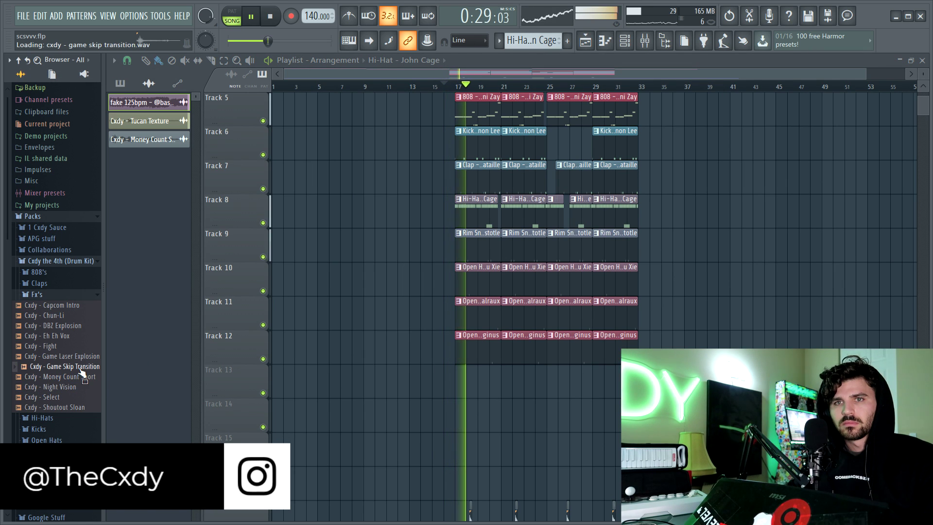
{"action": "left_click", "coordinate": [79, 410]}
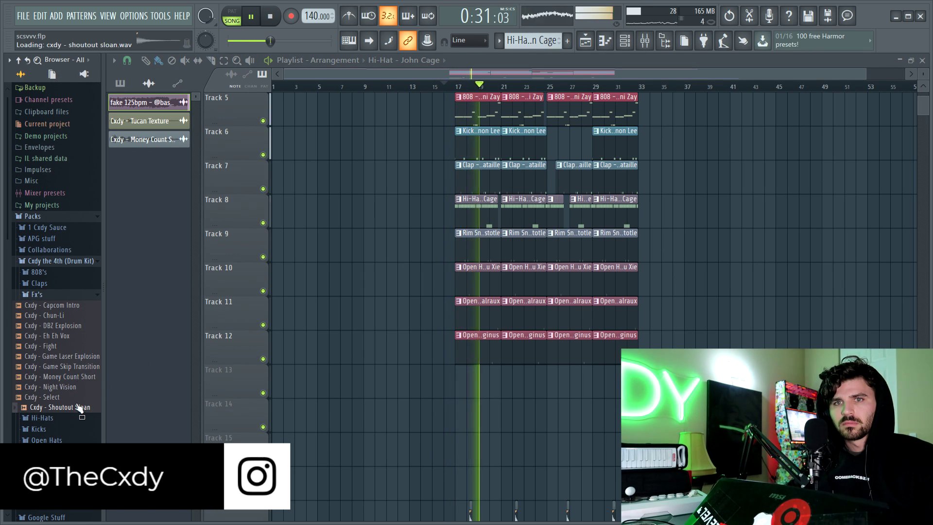
{"action": "left_click", "coordinate": [73, 388]}
{"action": "left_click", "coordinate": [85, 368]}
- Place the Cxdy - Game Skip Transition sample on Track 13 about one beat before bar 25 and play it
{"action": "left_click_drag", "start_coordinate": [88, 374], "coordinate": [550, 388]}
{"action": "scroll", "coordinate": [549, 92], "scroll_direction": "up", "scroll_amount": 1}
{"action": "scroll", "coordinate": [549, 92], "scroll_direction": "up", "scroll_amount": 5}
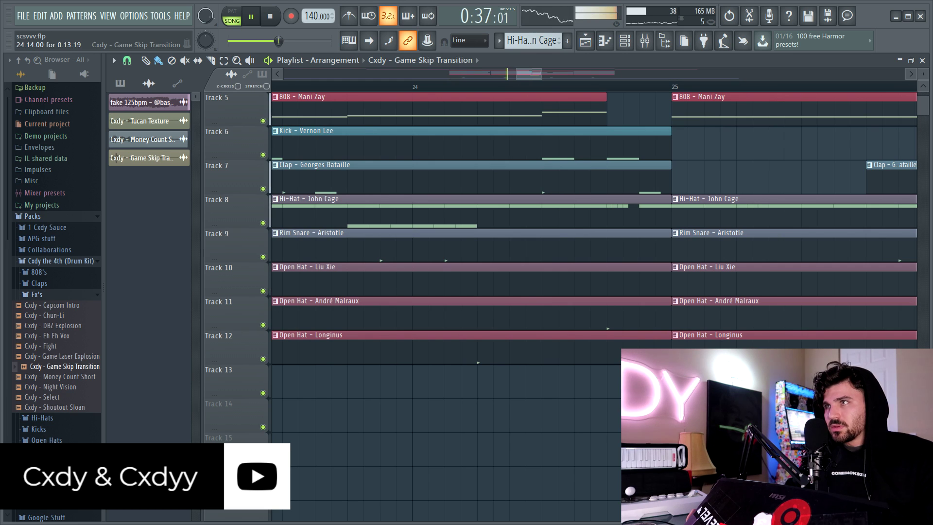
{"action": "left_click", "coordinate": [115, 156]}
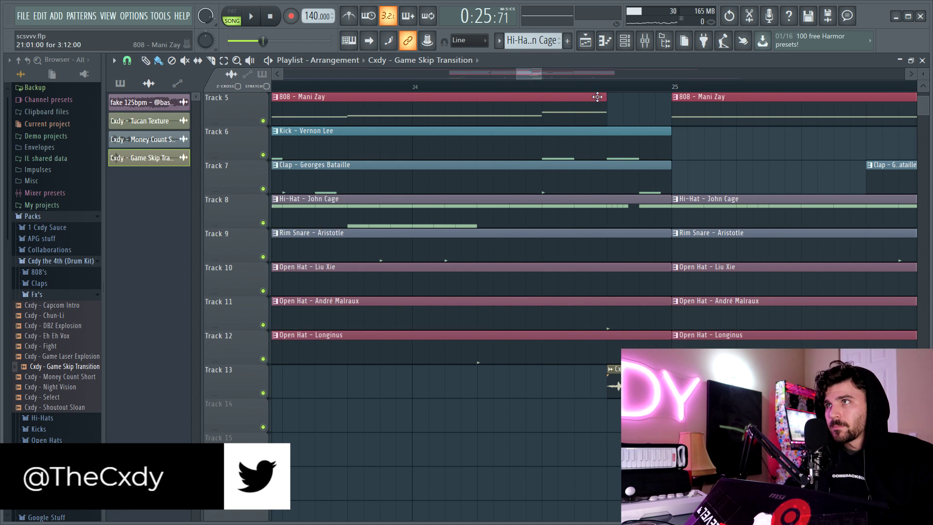
{"action": "left_click", "coordinate": [115, 156]}
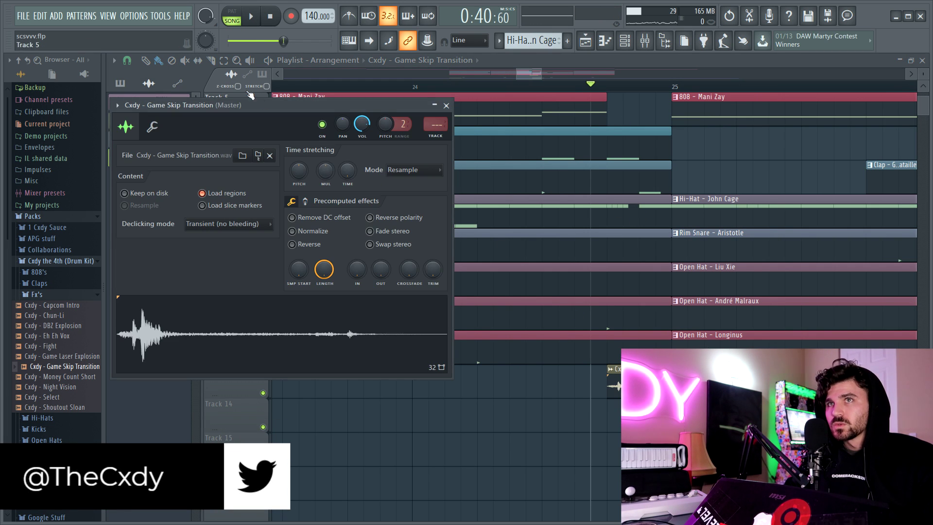
{"action": "left_click", "coordinate": [213, 62]}
{"action": "key", "text": "space"}
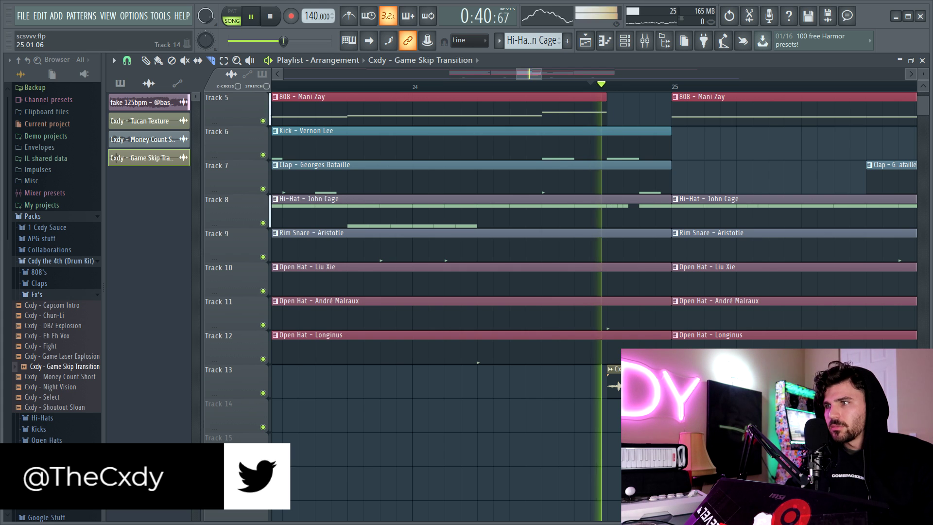
{"action": "key", "text": "space"}
- Lower the Game Skip Transition channel volume to 59% and play the lead-in to bar 25
{"action": "left_click", "coordinate": [145, 60]}
{"action": "left_click", "coordinate": [116, 156]}
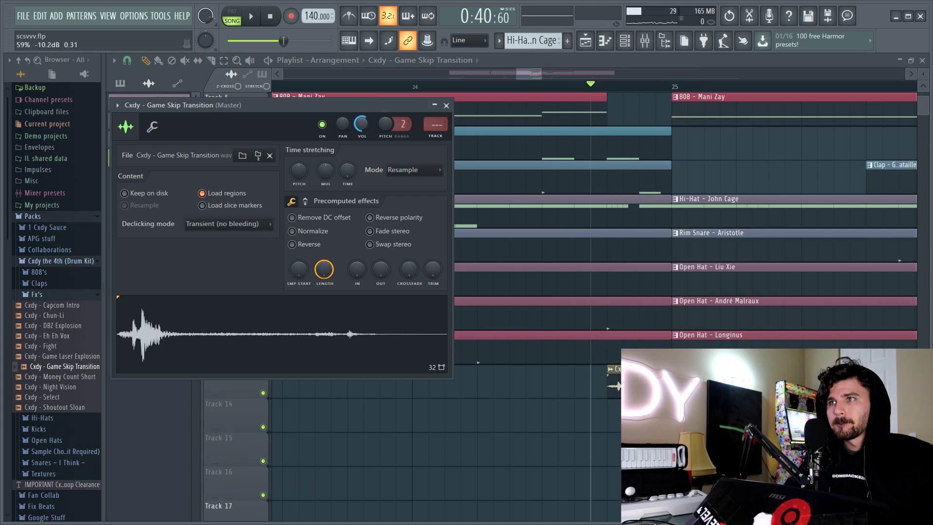
{"action": "key", "text": "space"}
{"action": "key", "text": "space"}
{"action": "left_click", "coordinate": [446, 106]}
{"action": "left_click", "coordinate": [482, 86]}
{"action": "key", "text": "space"}
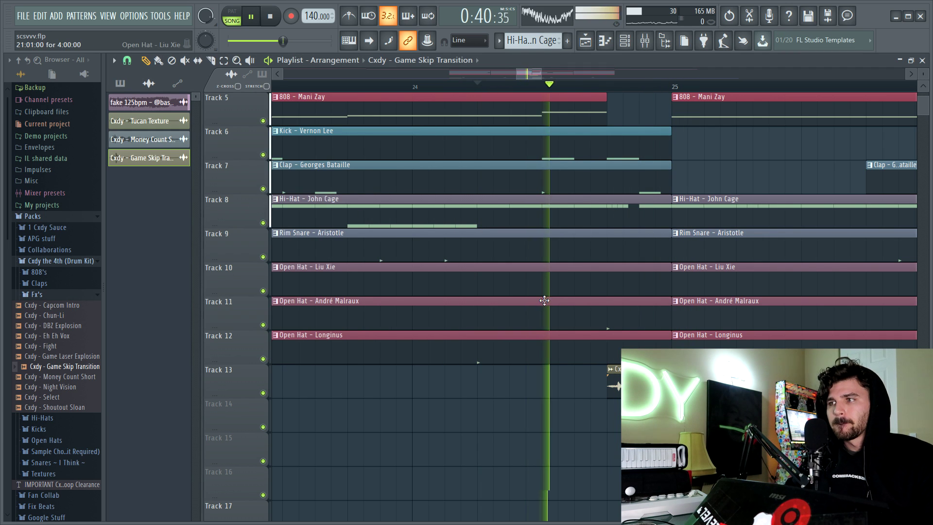
- Route the Game Skip Transition channel to mixer track 12 and load Fruity Reeverb 2 in its first effect slot
{"action": "double_click", "coordinate": [613, 379]}
{"action": "key", "text": "ctrl+l"}
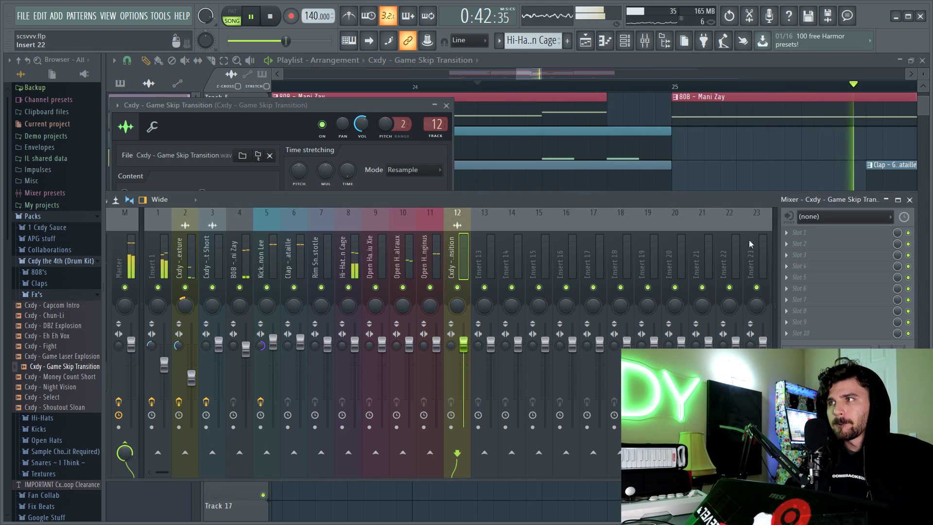
{"action": "left_click", "coordinate": [786, 233]}
{"action": "mouse_move", "coordinate": [802, 244]}
{"action": "left_click", "coordinate": [523, 434]}
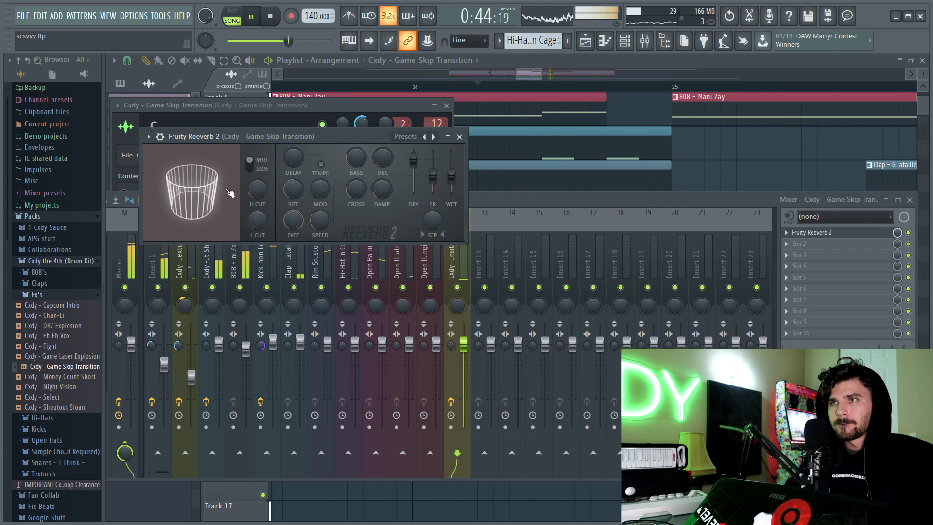
- Load Fruity Delay 2 in the second effect slot of mixer track 12, adjust its time and pan its input to -88%
{"action": "key", "text": "space"}
{"action": "left_click", "coordinate": [821, 243]}
{"action": "mouse_move", "coordinate": [803, 247]}
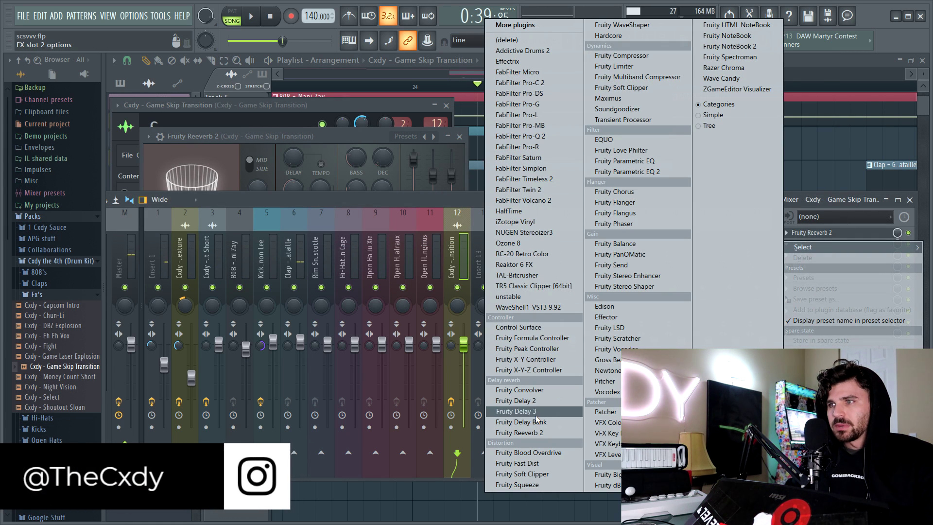
{"action": "left_click", "coordinate": [516, 401]}
{"action": "right_click", "coordinate": [347, 194]}
{"action": "mouse_move", "coordinate": [389, 214]}
{"action": "left_click", "coordinate": [455, 234]}
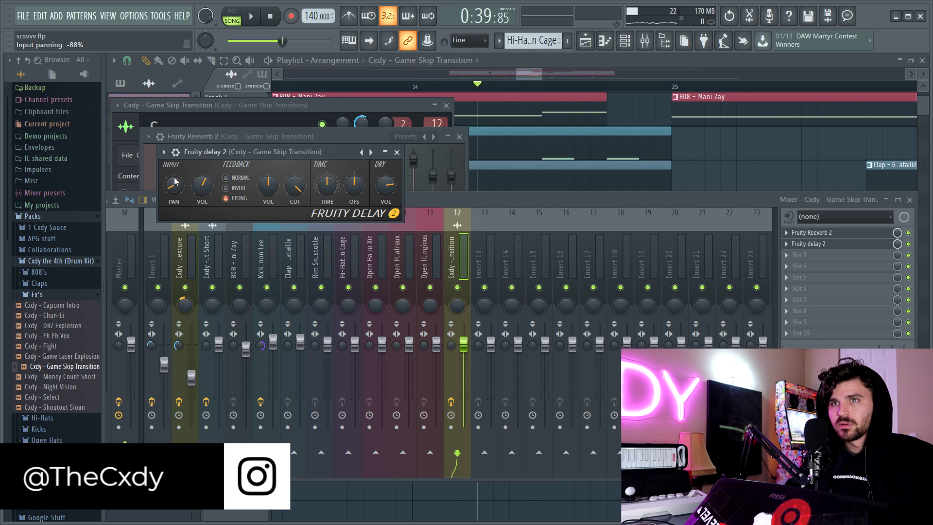
{"action": "key", "text": "space"}
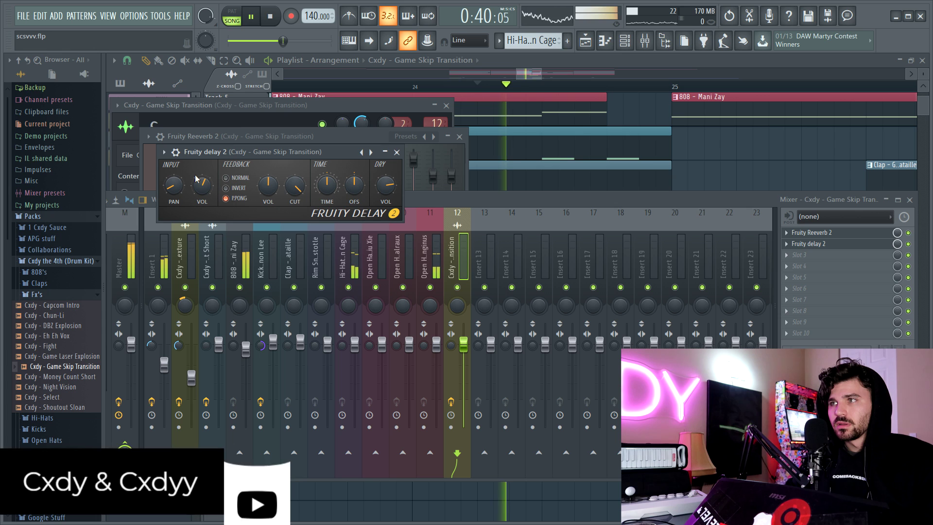
- Move the Game Skip Transition clip on Track 13 to start about one step before bar 25 and check its channel settings
{"action": "left_click", "coordinate": [493, 96]}
{"action": "scroll", "coordinate": [493, 97], "scroll_direction": "up", "scroll_amount": 3}
{"action": "key", "text": "space"}
{"action": "key", "text": "space"}
{"action": "left_click_drag", "start_coordinate": [365, 370], "coordinate": [441, 371]}
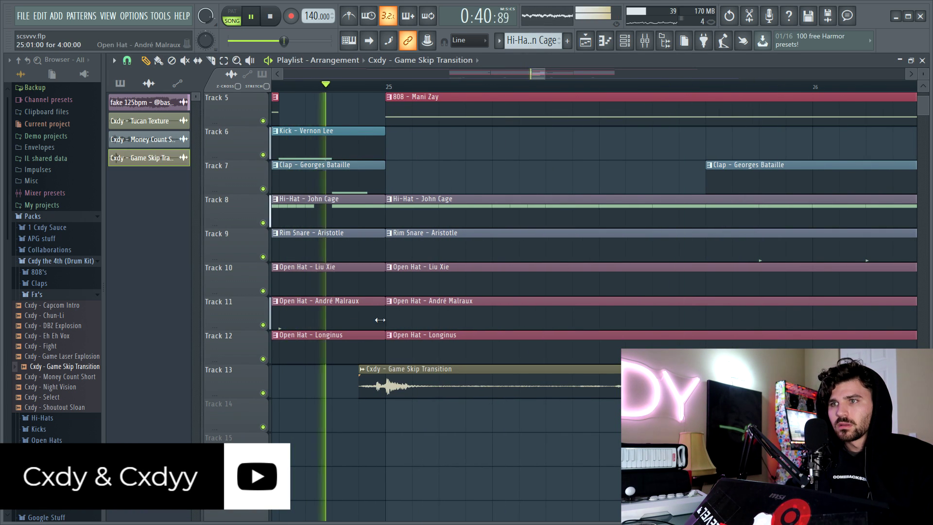
{"action": "scroll", "coordinate": [537, 383], "scroll_direction": "down", "scroll_amount": 4}
{"action": "double_click", "coordinate": [527, 384]}
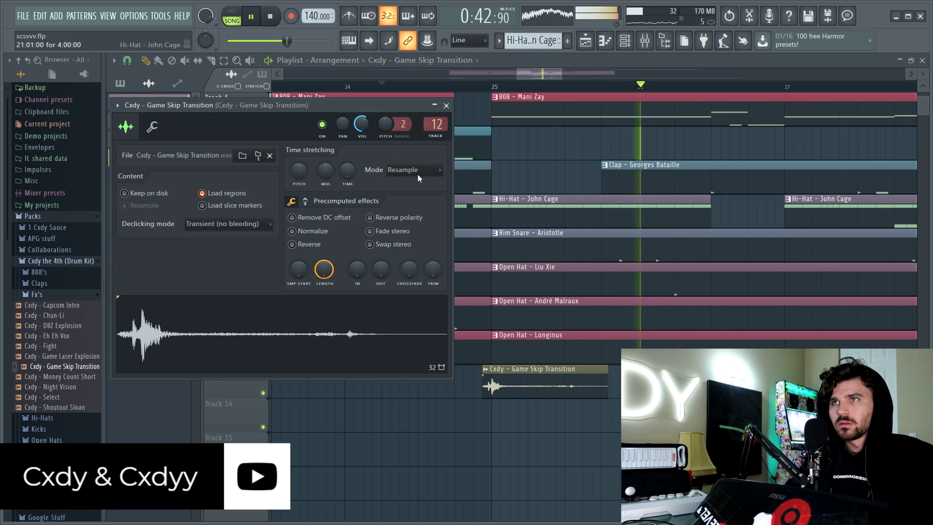
{"action": "left_click", "coordinate": [446, 105]}
{"action": "key", "text": "space"}
- Review the arrangement around bars 22 to 25 and play the transition into bar 25
{"action": "scroll", "coordinate": [532, 214], "scroll_direction": "down", "scroll_amount": 4}
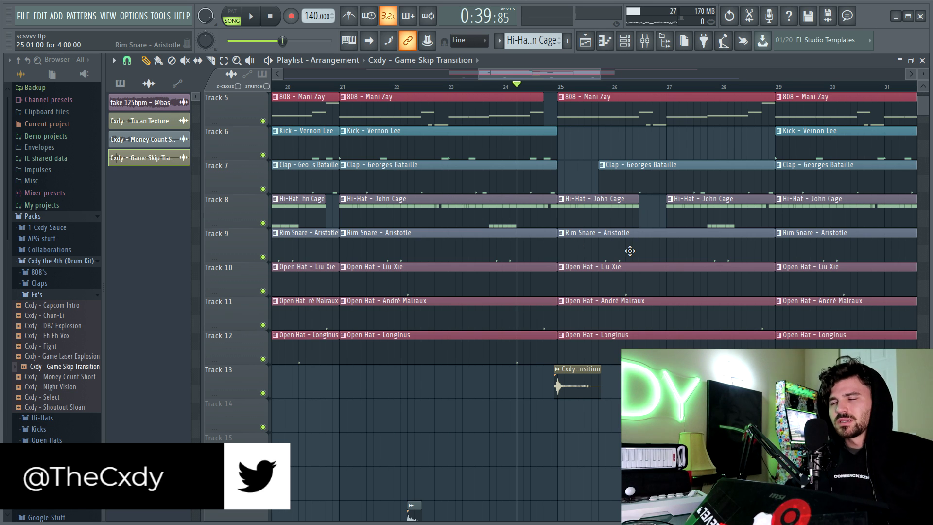
{"action": "scroll", "coordinate": [622, 233], "scroll_direction": "up", "scroll_amount": 1}
{"action": "scroll", "coordinate": [587, 123], "scroll_direction": "up", "scroll_amount": 2}
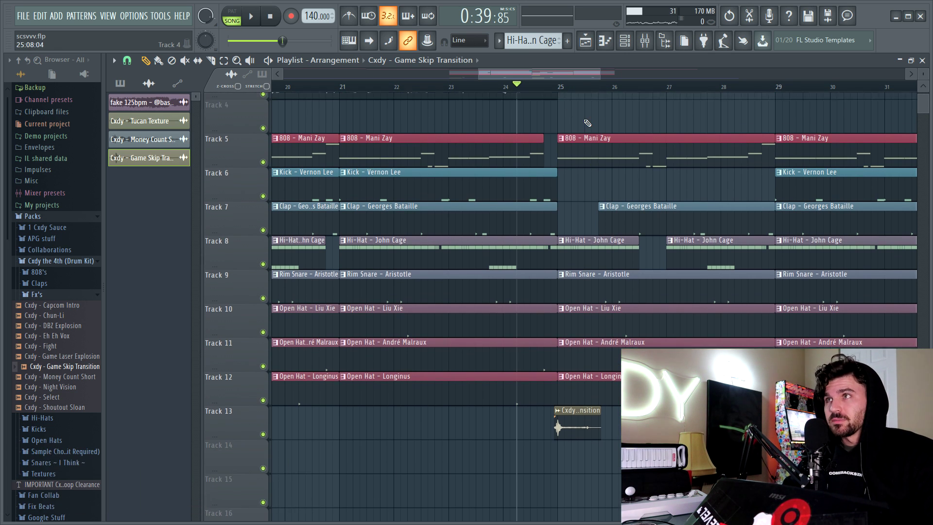
{"action": "scroll", "coordinate": [550, 95], "scroll_direction": "up", "scroll_amount": 1}
{"action": "key", "text": "space"}
{"action": "key", "text": "space"}
{"action": "left_click", "coordinate": [416, 86]}
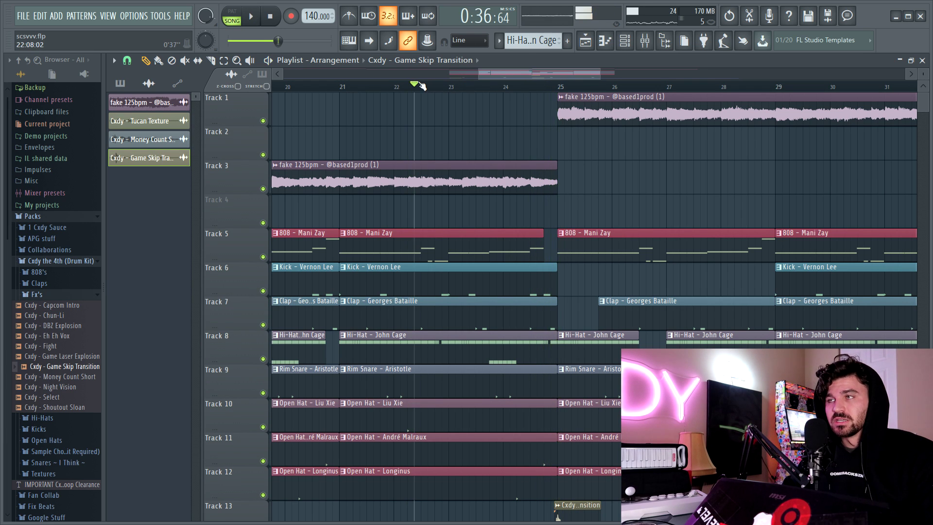
{"action": "left_click", "coordinate": [550, 85]}
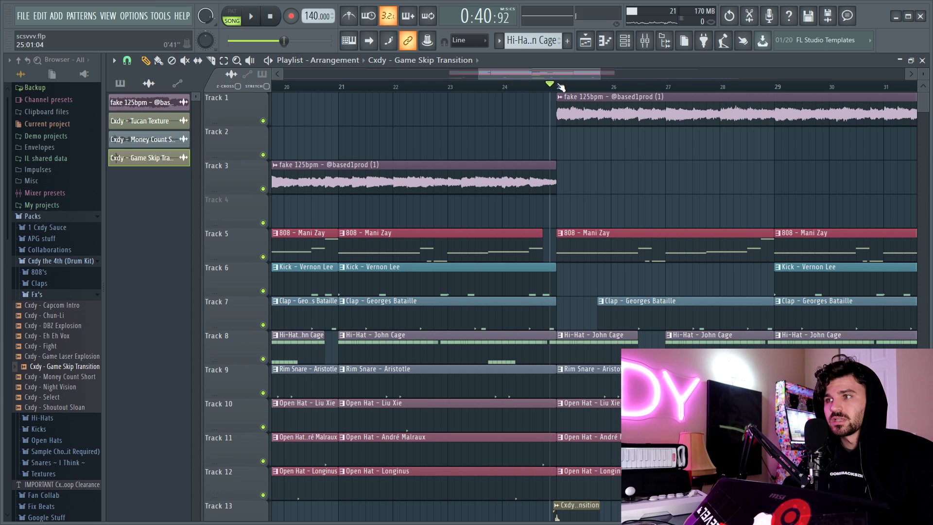
{"action": "key", "text": "space"}
{"action": "key", "text": "space"}
- Play from just before bar 25 with the transition effect and inspect the Money Count Short channel settings
{"action": "scroll", "coordinate": [534, 109], "scroll_direction": "down", "scroll_amount": 4}
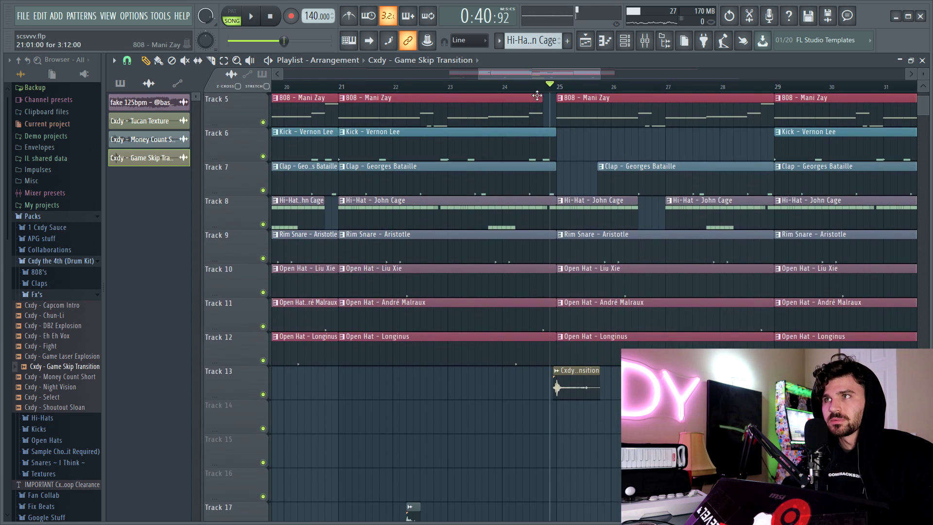
{"action": "scroll", "coordinate": [578, 92], "scroll_direction": "up", "scroll_amount": 4, "text": "ctrl"}
{"action": "scroll", "coordinate": [571, 241], "scroll_direction": "down", "scroll_amount": 2}
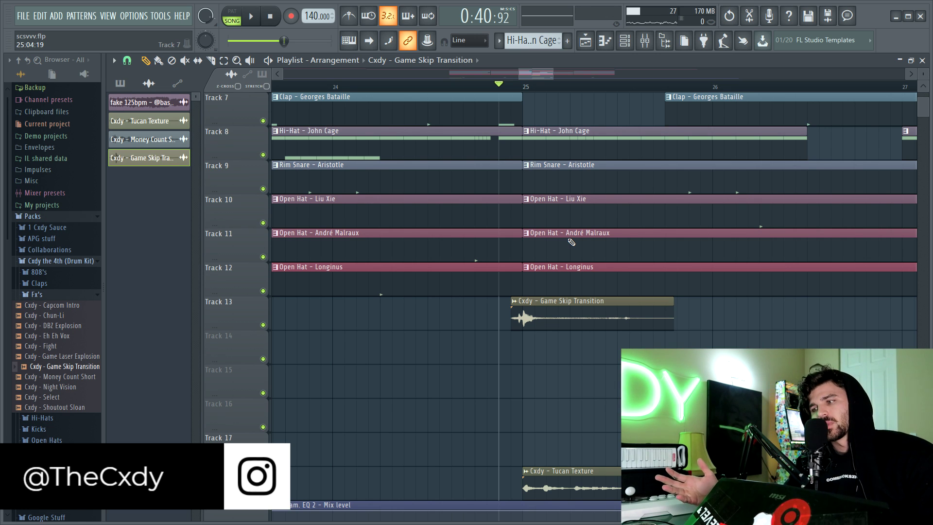
{"action": "key", "text": "space"}
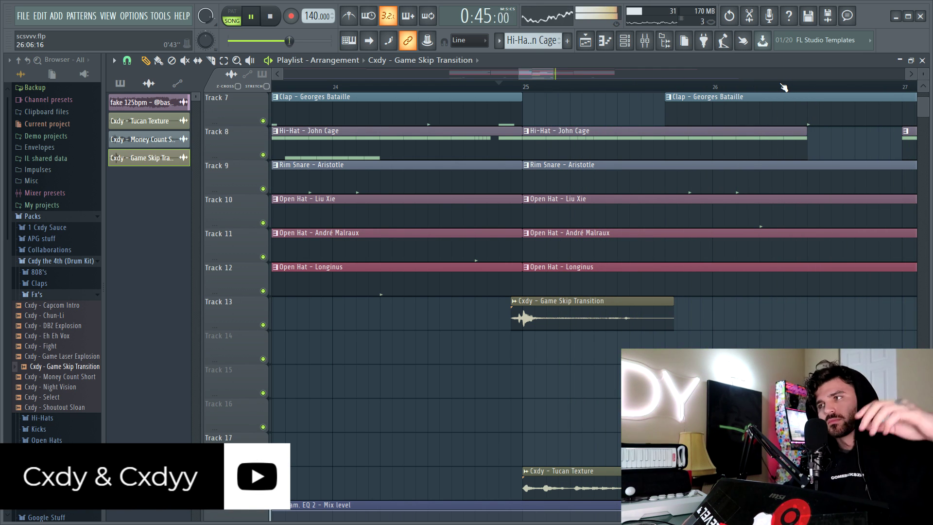
{"action": "scroll", "coordinate": [788, 77], "scroll_direction": "down", "scroll_amount": 1}
{"action": "double_click", "coordinate": [836, 448]}
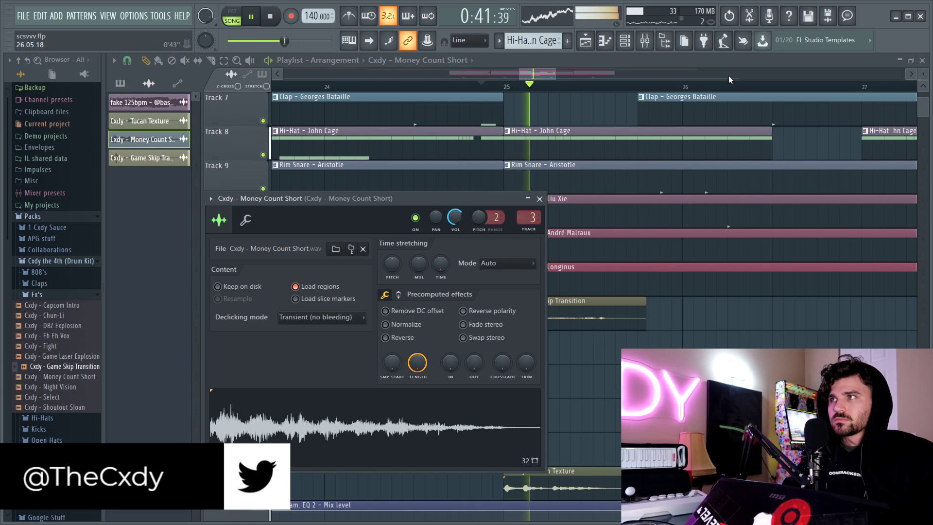
{"action": "key", "text": "Escape"}
- Shorten the end of the Hi-Hat - John Cage clip at bar 29 by about half a bar
{"action": "scroll", "coordinate": [652, 95], "scroll_direction": "down", "scroll_amount": 3}
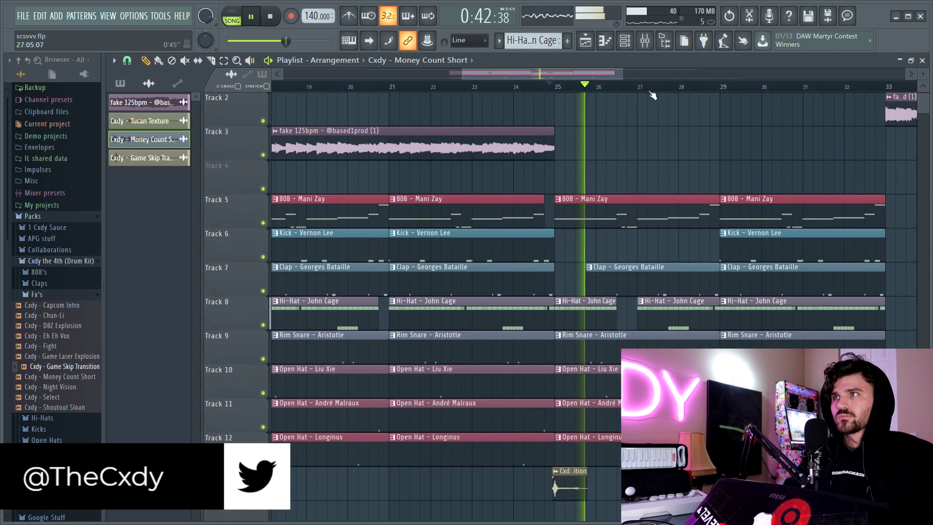
{"action": "scroll", "coordinate": [652, 95], "scroll_direction": "down", "scroll_amount": 4}
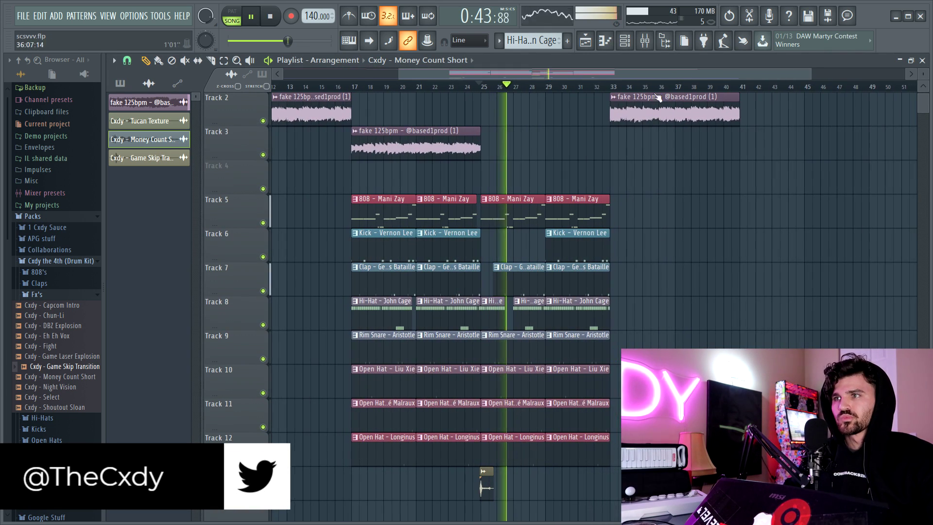
{"action": "left_click_drag", "start_coordinate": [548, 315], "coordinate": [545, 315]}
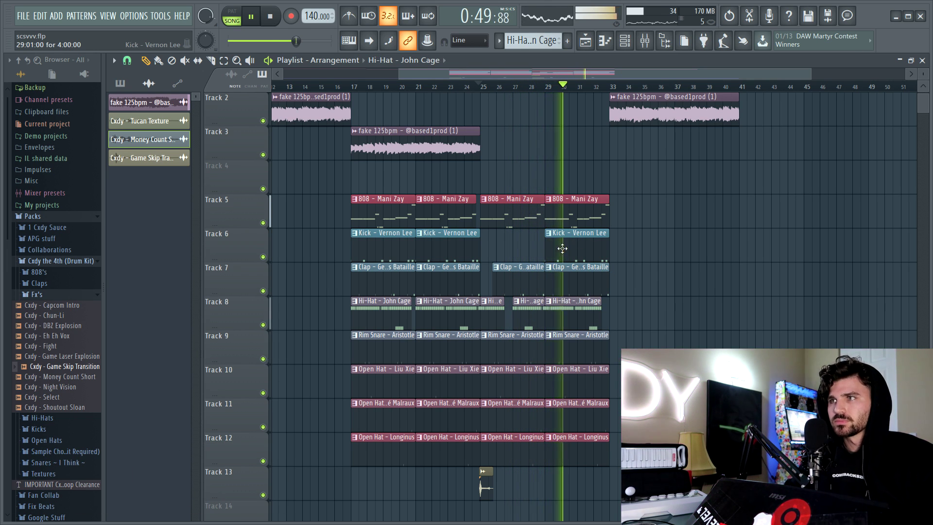
{"action": "key", "text": "space"}
- Make the Kick - Vernon Lee clip at bar 29 unique and open its pattern in the piano roll
{"action": "left_click", "coordinate": [549, 234]}
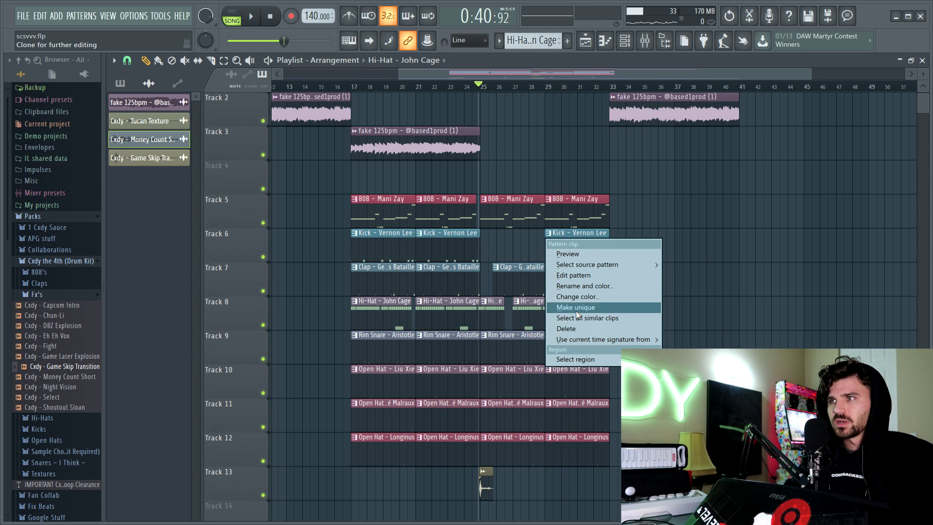
{"action": "left_click", "coordinate": [569, 311]}
{"action": "double_click", "coordinate": [571, 256]}
{"action": "scroll", "coordinate": [474, 92], "scroll_direction": "up", "scroll_amount": 3}
{"action": "scroll", "coordinate": [462, 102], "scroll_direction": "down", "scroll_amount": 3}
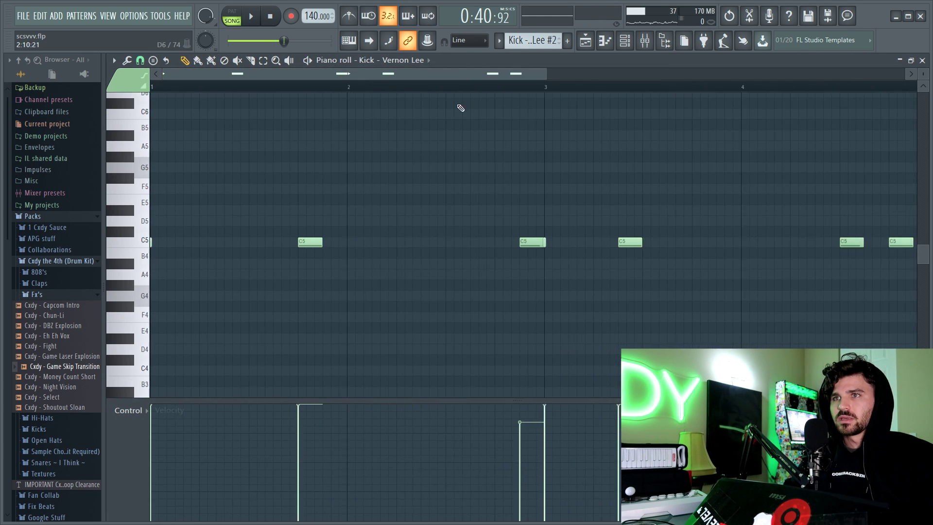
{"action": "scroll", "coordinate": [441, 90], "scroll_direction": "down", "scroll_amount": 1}
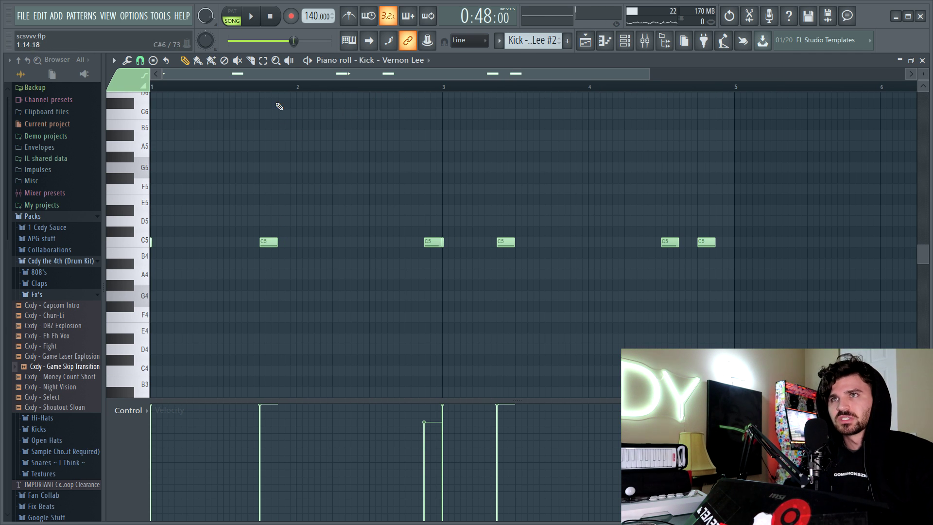
- Add a kick note right before bar 2 at 86% velocity and a short, quieter kick on beat 2 of bar 2
{"action": "key", "text": "space"}
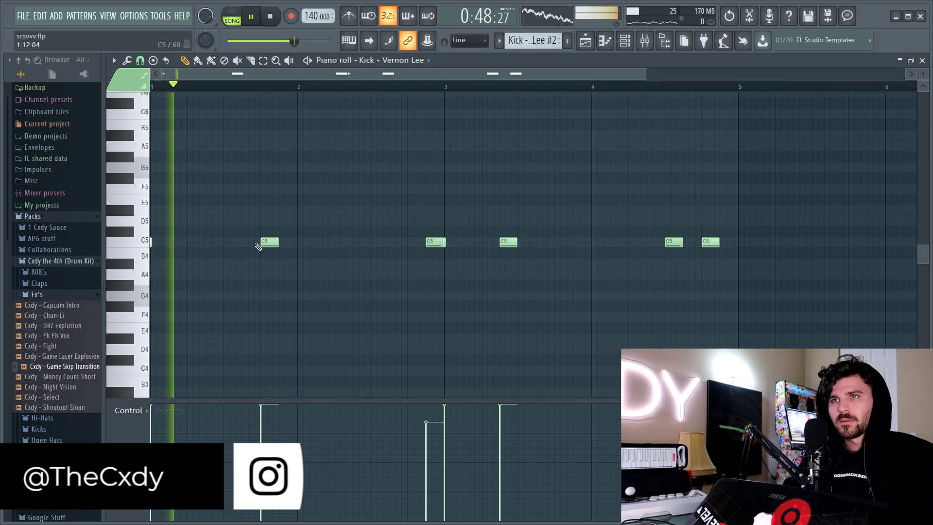
{"action": "left_click", "coordinate": [287, 242]}
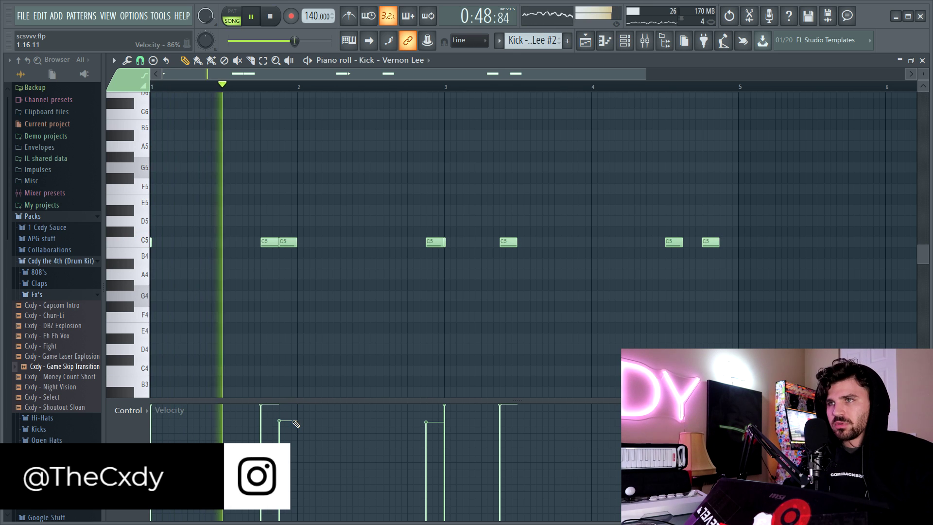
{"action": "left_click", "coordinate": [410, 242]}
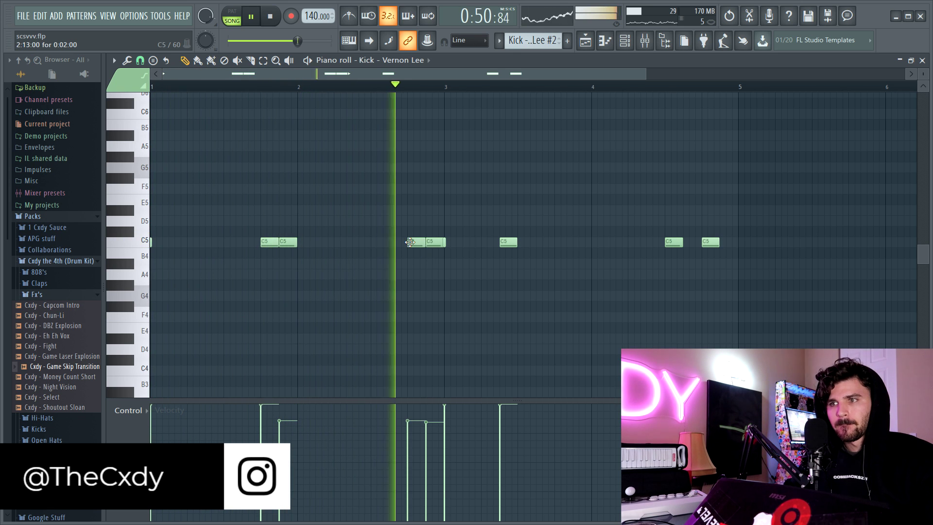
{"action": "left_click_drag", "start_coordinate": [409, 242], "coordinate": [392, 242]}
{"action": "mouse_move", "coordinate": [391, 444]}
{"action": "left_mouse_down"}
{"action": "mouse_move", "coordinate": [393, 466]}
{"action": "mouse_move", "coordinate": [393, 458]}
{"action": "left_mouse_up"}
{"action": "key", "text": "space"}
{"action": "left_click_drag", "start_coordinate": [405, 242], "coordinate": [337, 243]}
{"action": "key", "text": "space"}
{"action": "left_click", "coordinate": [345, 243]}
{"action": "left_click", "coordinate": [354, 242]}
{"action": "right_click", "coordinate": [355, 243]}
{"action": "right_click", "coordinate": [346, 242]}
{"action": "key", "text": "space"}
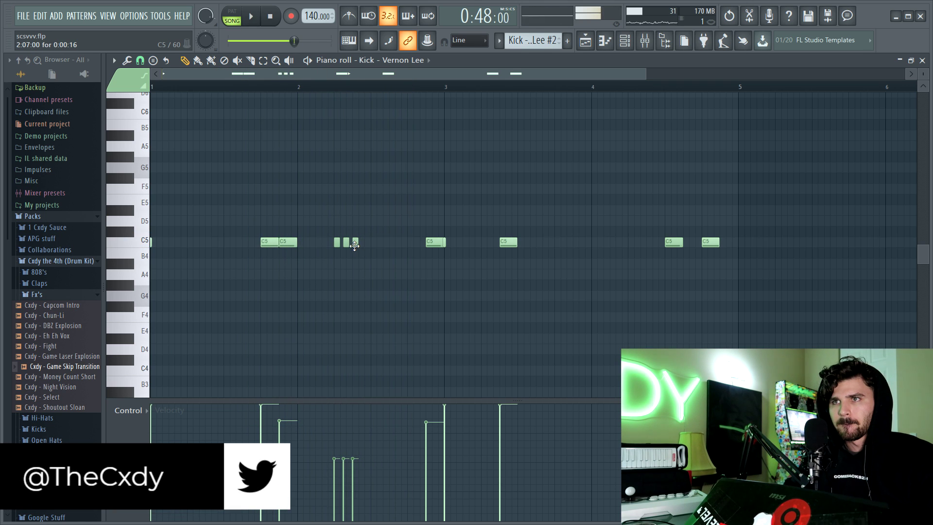
- Add two closely spaced short kicks after the one on beat 2 of bar 2 to form a three-note roll
{"action": "key", "text": "space"}
{"action": "left_click", "coordinate": [341, 243]}
{"action": "left_click", "coordinate": [347, 243]}
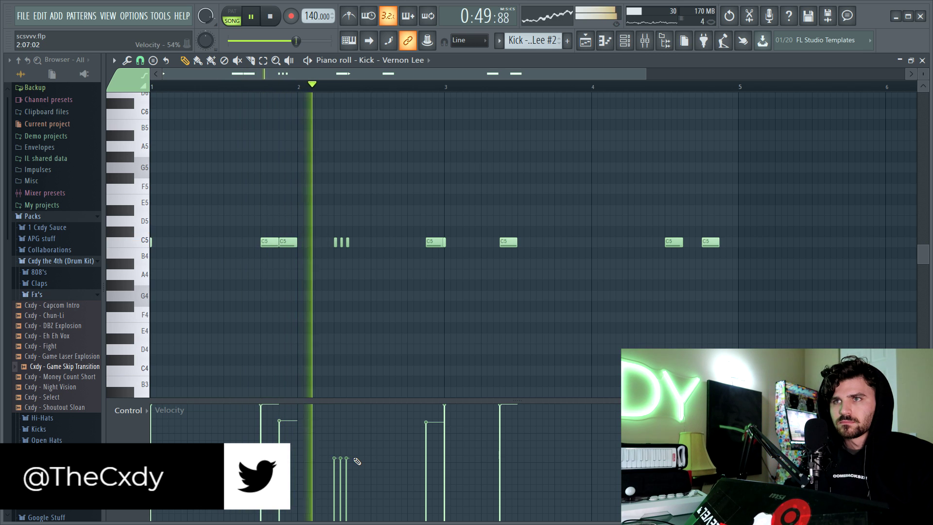
- Move the three-note roll to just before bar 3, replacing the long kick there, and set its velocities evenly to about half
{"action": "mouse_move", "coordinate": [333, 490]}
{"action": "left_mouse_down"}
{"action": "mouse_move", "coordinate": [427, 491]}
{"action": "mouse_move", "coordinate": [426, 426]}
{"action": "left_mouse_up"}
{"action": "left_click_drag", "start_coordinate": [383, 257], "coordinate": [427, 244]}
{"action": "key", "text": "space"}
{"action": "key", "text": "space"}
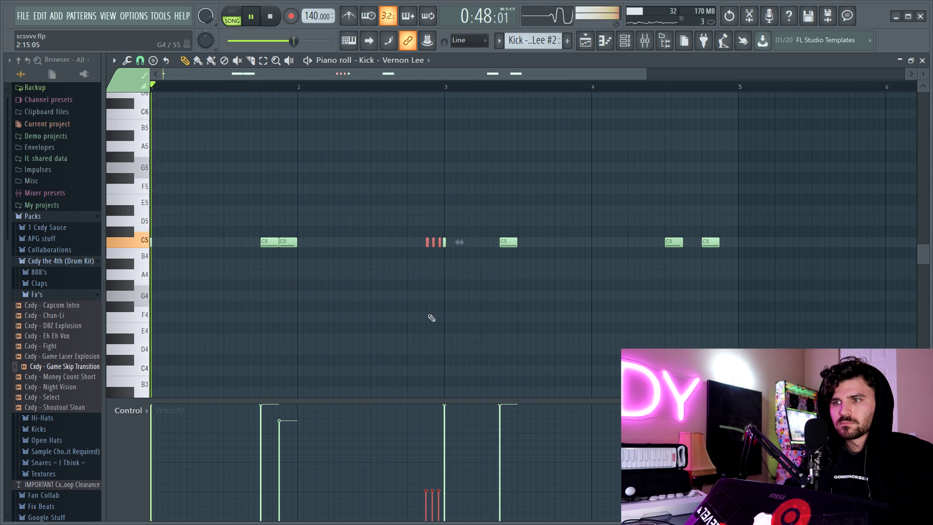
{"action": "left_click_drag", "start_coordinate": [439, 490], "coordinate": [441, 468]}
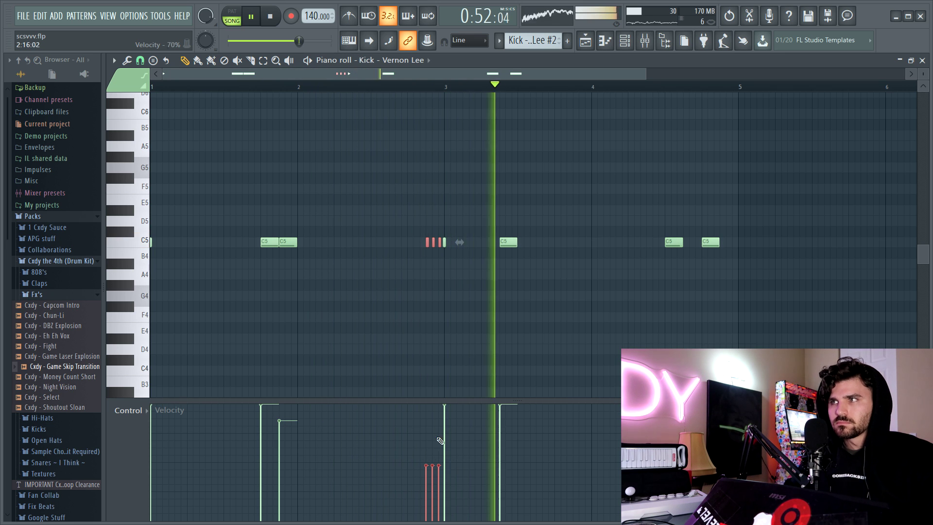
- Add a kick at step 13 of bar 3, lengthen it slightly and set its velocity to about 81%
{"action": "left_click", "coordinate": [614, 243]}
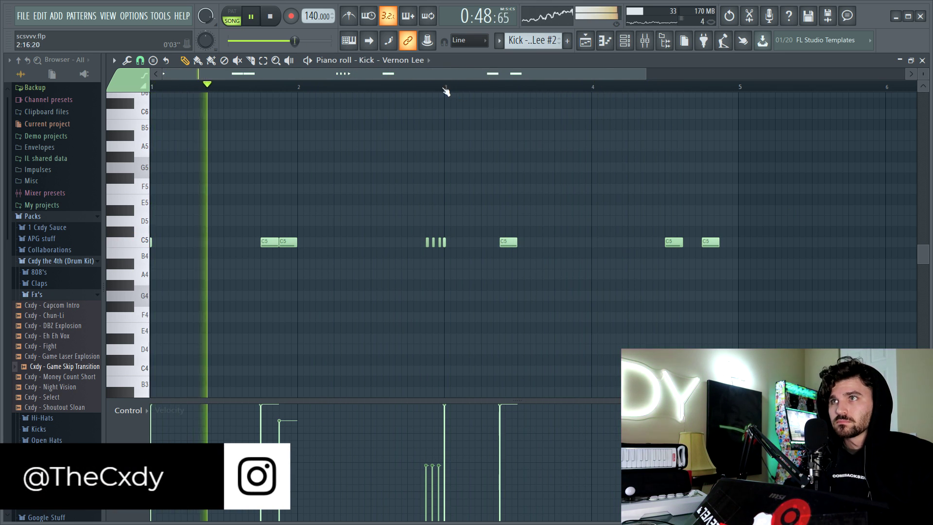
{"action": "left_click", "coordinate": [442, 88]}
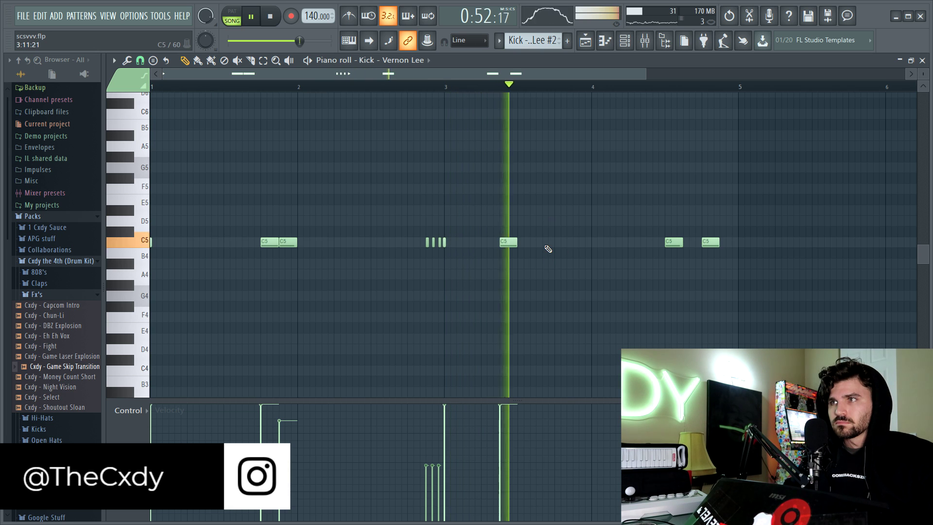
{"action": "left_click", "coordinate": [555, 242]}
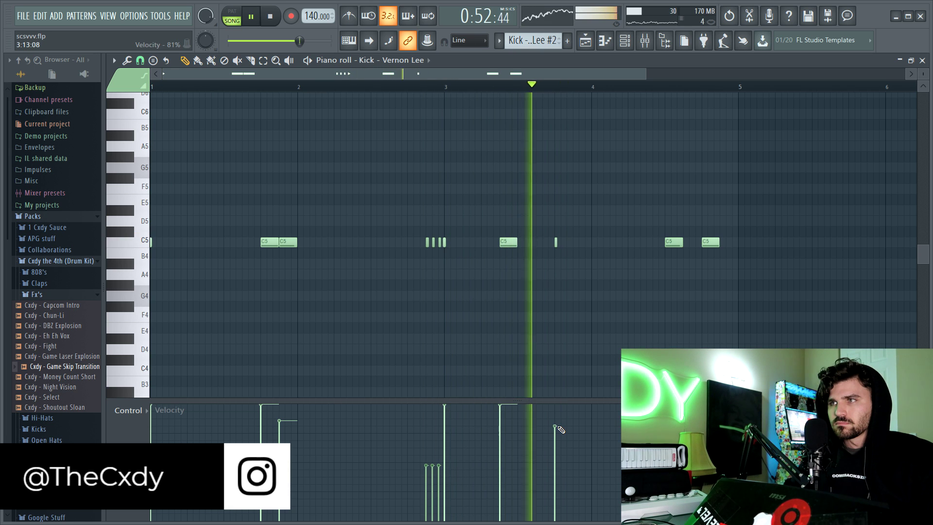
{"action": "left_click_drag", "start_coordinate": [557, 243], "coordinate": [574, 246]}
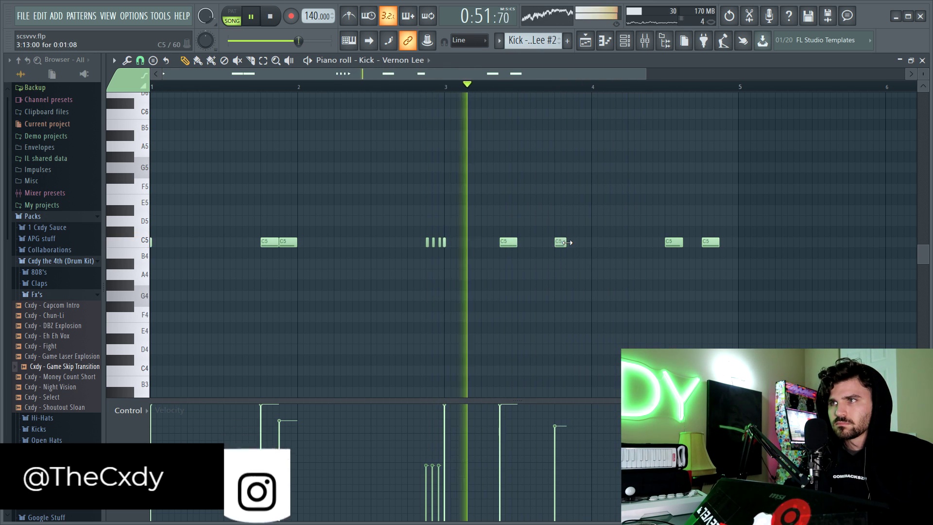
{"action": "left_click", "coordinate": [559, 429]}
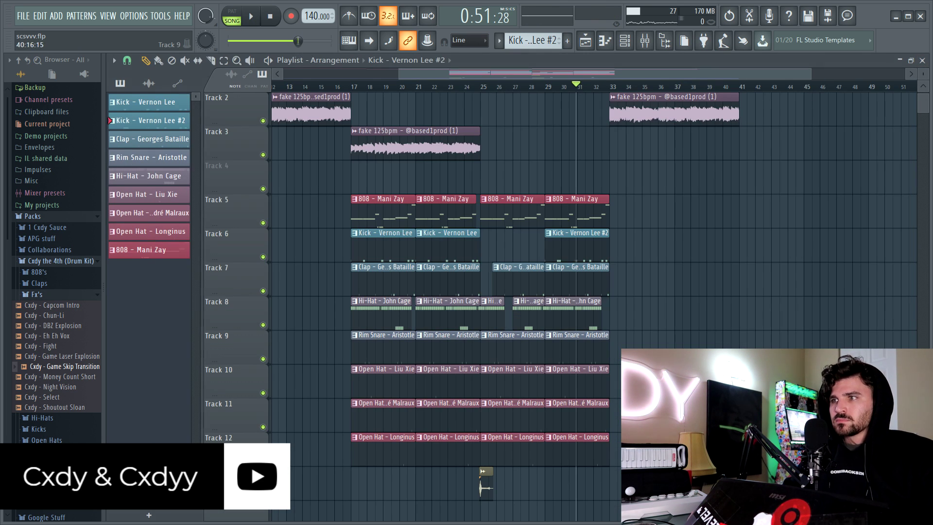
- Play the section into bar 33 and place a Hi-Hat - John Cage clip at bar 37 on Track 8
{"action": "key", "text": "space"}
{"action": "scroll", "coordinate": [590, 87], "scroll_direction": "down", "scroll_amount": 2}
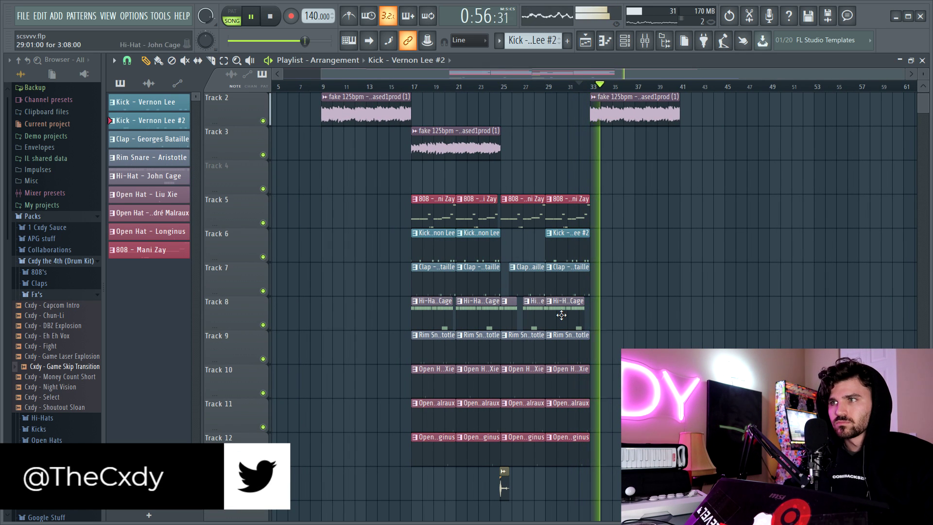
{"action": "left_click", "coordinate": [461, 317]}
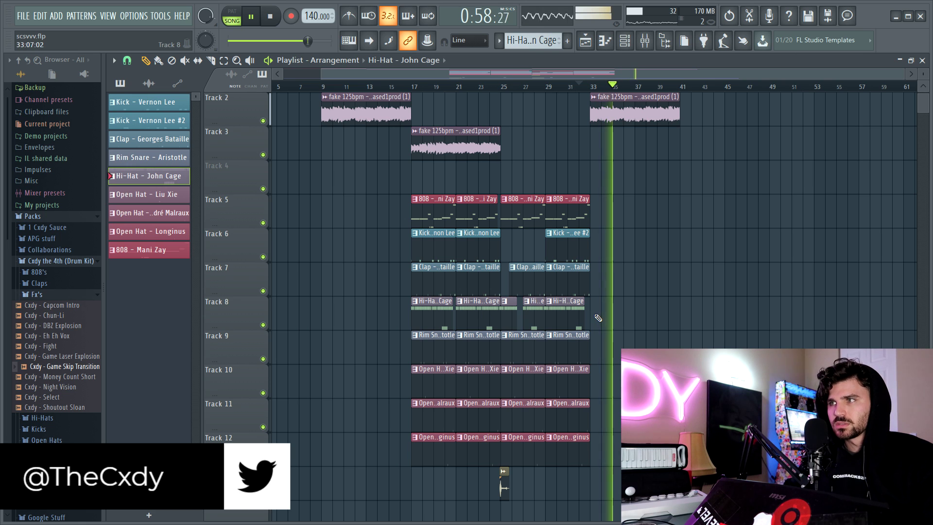
{"action": "left_click", "coordinate": [636, 320]}
{"action": "scroll", "coordinate": [640, 306], "scroll_direction": "down", "scroll_amount": 1}
{"action": "scroll", "coordinate": [640, 194], "scroll_direction": "up", "scroll_amount": 2}
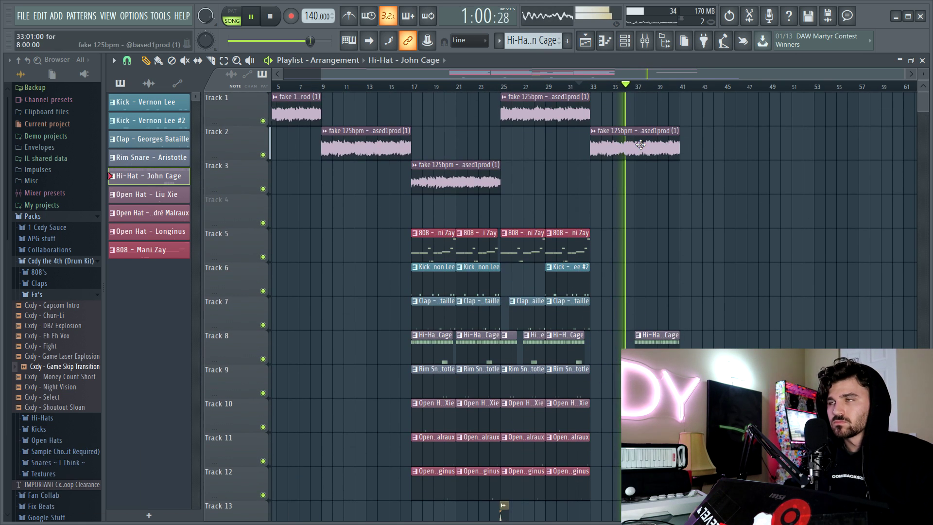
- Place Cxdy - Tucan Texture clips at bars 33 and 37 on Track 18 and check the sample's channel settings
{"action": "scroll", "coordinate": [668, 217], "scroll_direction": "down", "scroll_amount": 9}
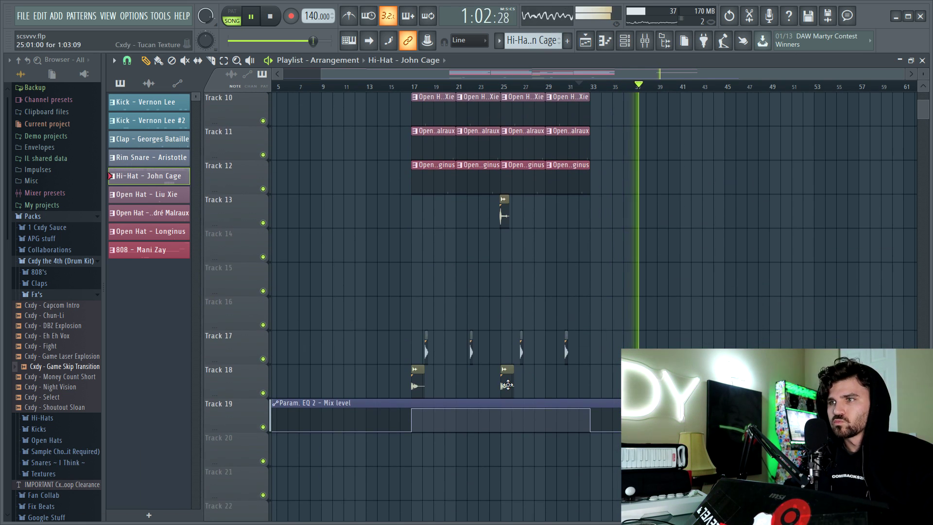
{"action": "left_click", "coordinate": [592, 87]}
{"action": "scroll", "coordinate": [595, 90], "scroll_direction": "up", "scroll_amount": 5}
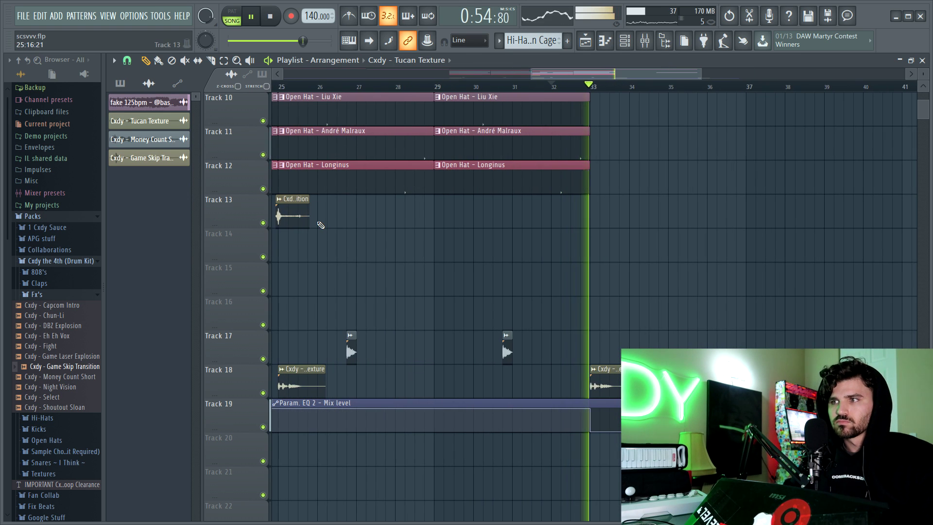
{"action": "double_click", "coordinate": [611, 374]}
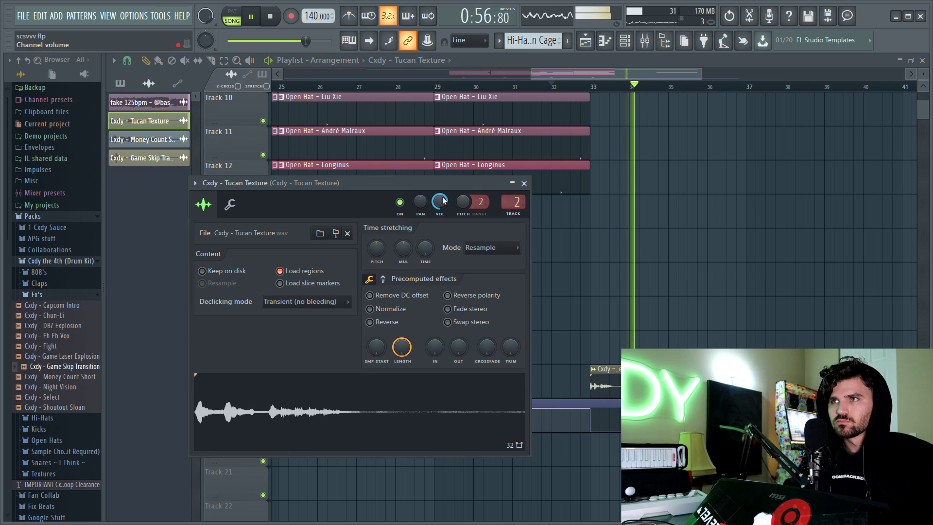
{"action": "left_click", "coordinate": [750, 382]}
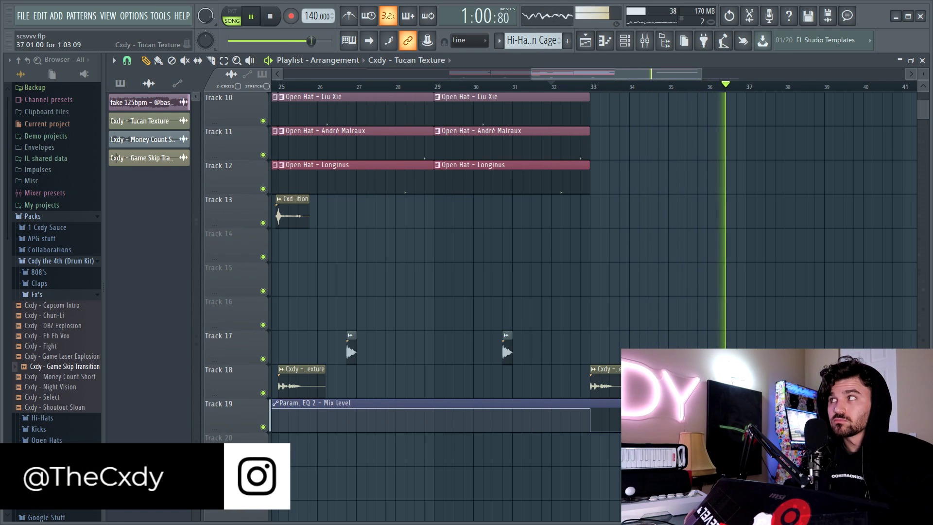
- Open the mixer track of Cxdy - Tucan Texture and load Fruity delay 2 into effect slot 3
{"action": "scroll", "coordinate": [766, 413], "scroll_direction": "down", "scroll_amount": 2}
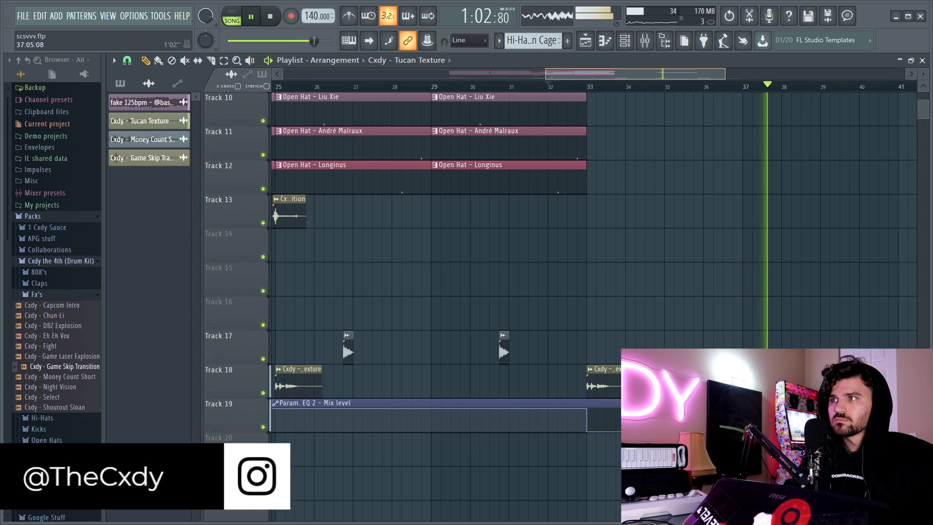
{"action": "key", "text": "space"}
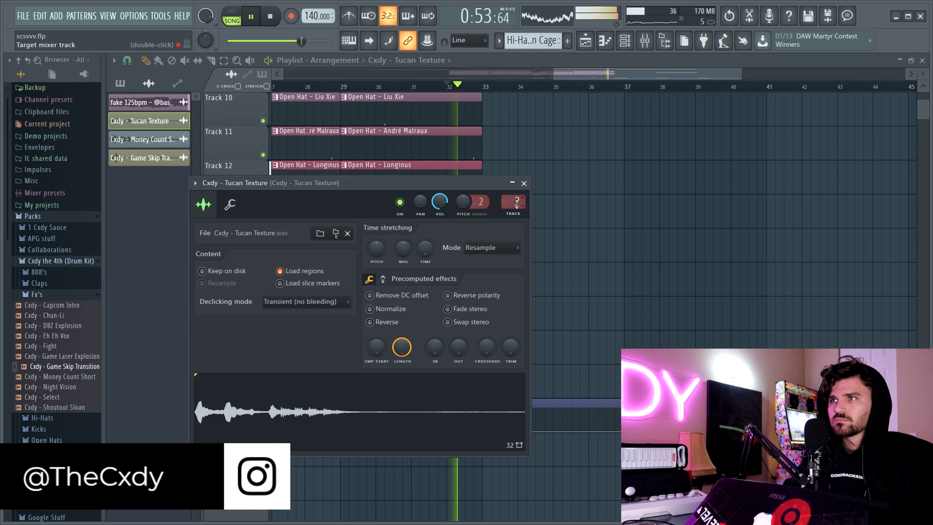
{"action": "double_click", "coordinate": [517, 204]}
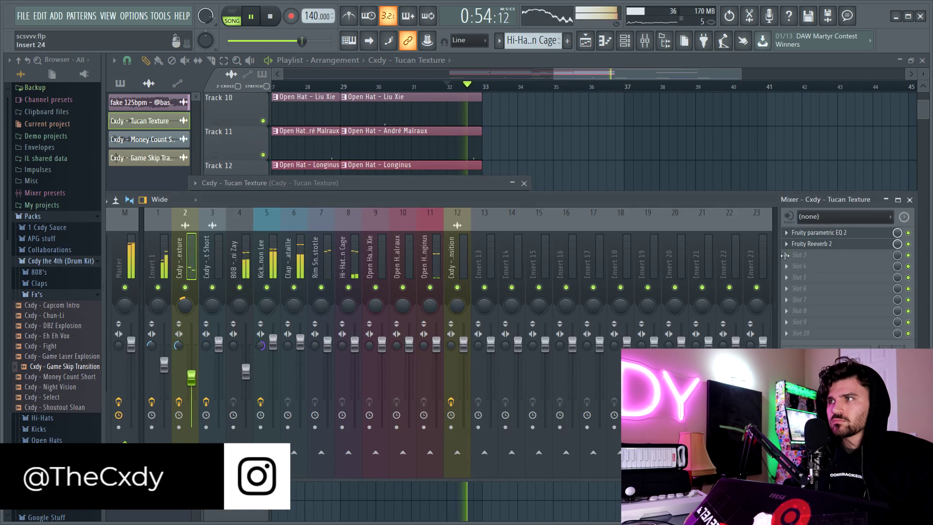
{"action": "left_click", "coordinate": [817, 258]}
{"action": "left_click", "coordinate": [533, 405]}
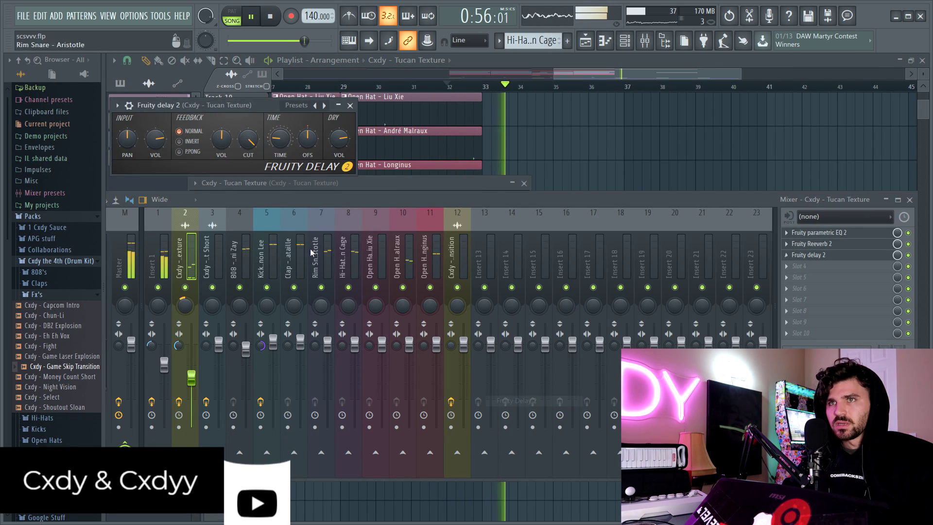
- Set a step-based delay time in Fruity delay 2, switch its feedback to ping-pong and pan its input left
{"action": "right_click", "coordinate": [280, 138]}
{"action": "mouse_move", "coordinate": [316, 156]}
{"action": "left_click", "coordinate": [408, 199]}
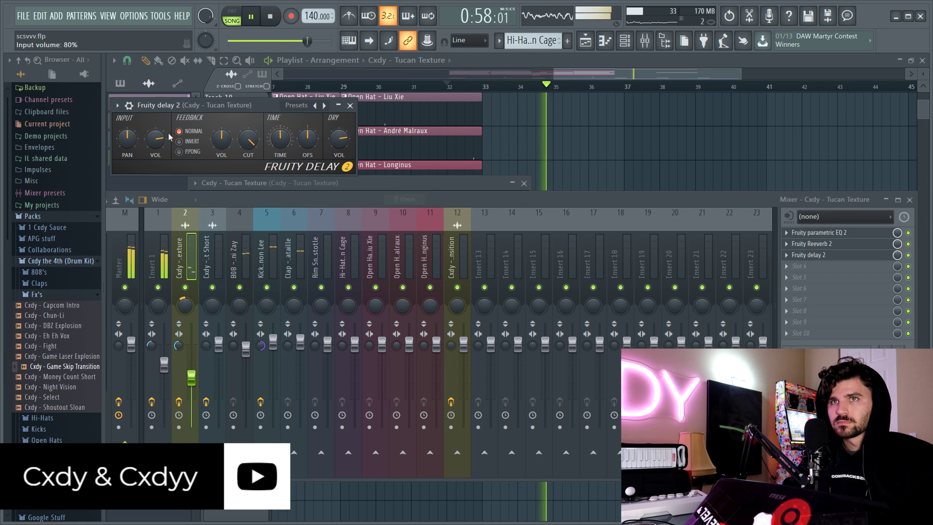
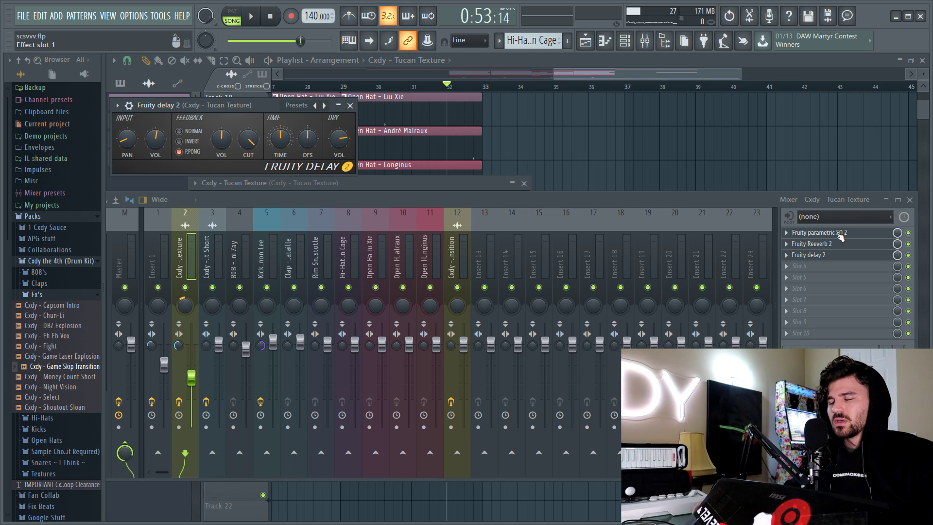
{"action": "left_click", "coordinate": [822, 255]}
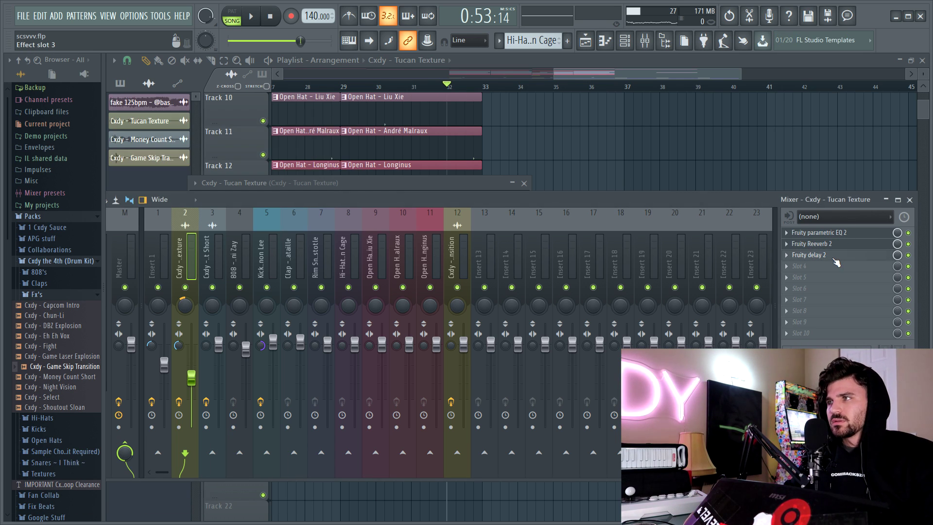
{"action": "left_click", "coordinate": [834, 258]}
{"action": "right_click", "coordinate": [566, 120]}
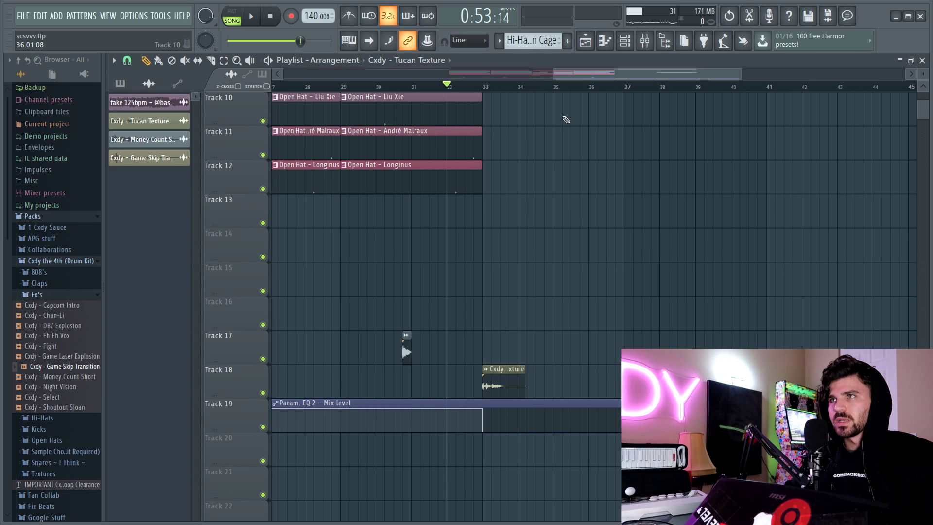
- Play the transition into bar 33 and review the Fruity delay 2 settings on the Cxdy - Tucan Texture track
{"action": "key", "text": "space"}
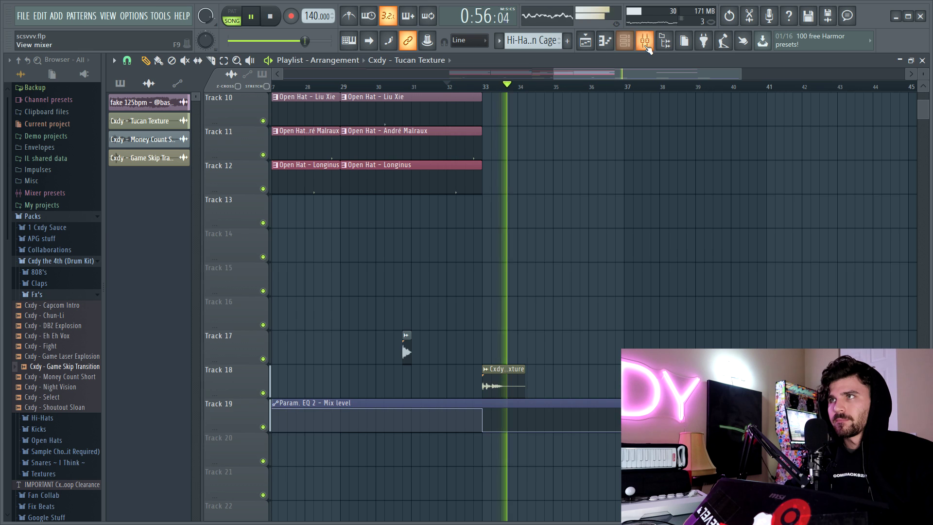
{"action": "key", "text": "F9"}
{"action": "left_click", "coordinate": [809, 259]}
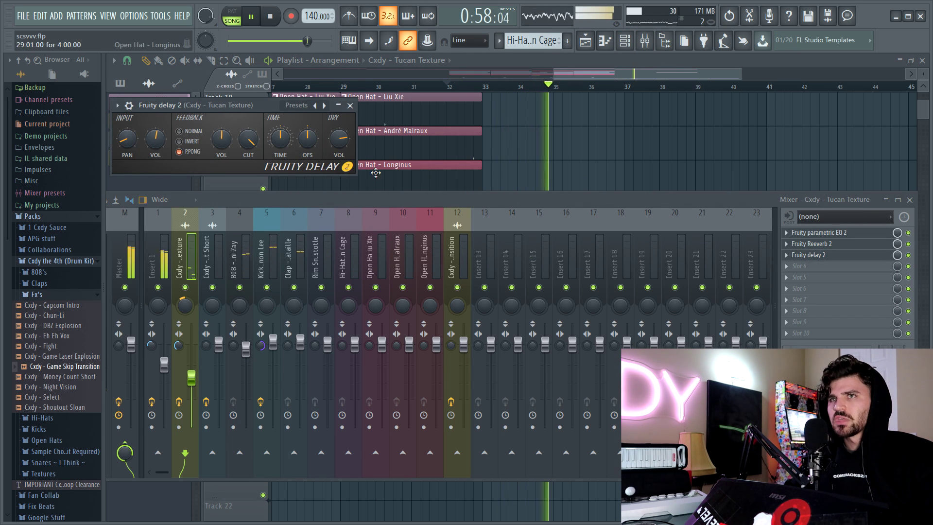
{"action": "right_click", "coordinate": [606, 156]}
- Shorten the end of the Hi-Hat - John Cage clip at bar 37 by about a quarter bar
{"action": "scroll", "coordinate": [679, 161], "scroll_direction": "up", "scroll_amount": 8}
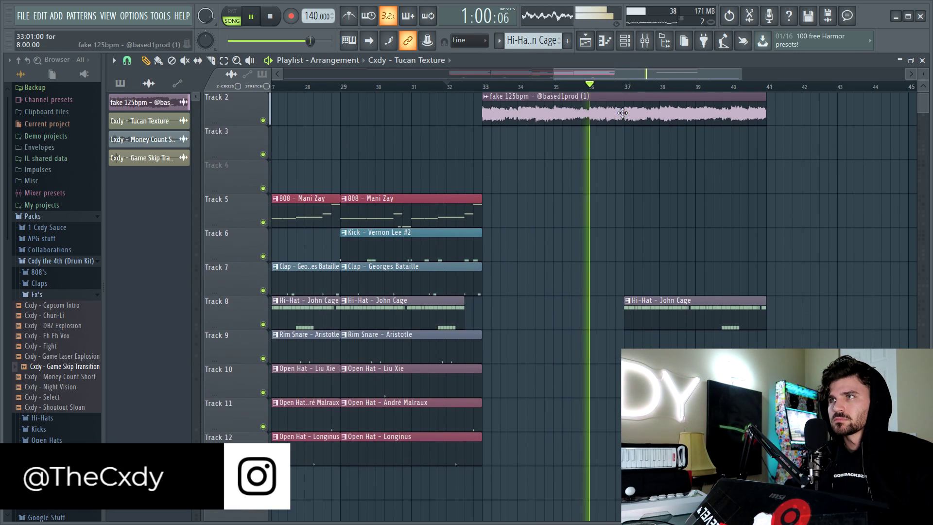
{"action": "left_click_drag", "start_coordinate": [765, 313], "coordinate": [756, 312]}
{"action": "scroll", "coordinate": [766, 121], "scroll_direction": "up", "scroll_amount": 1}
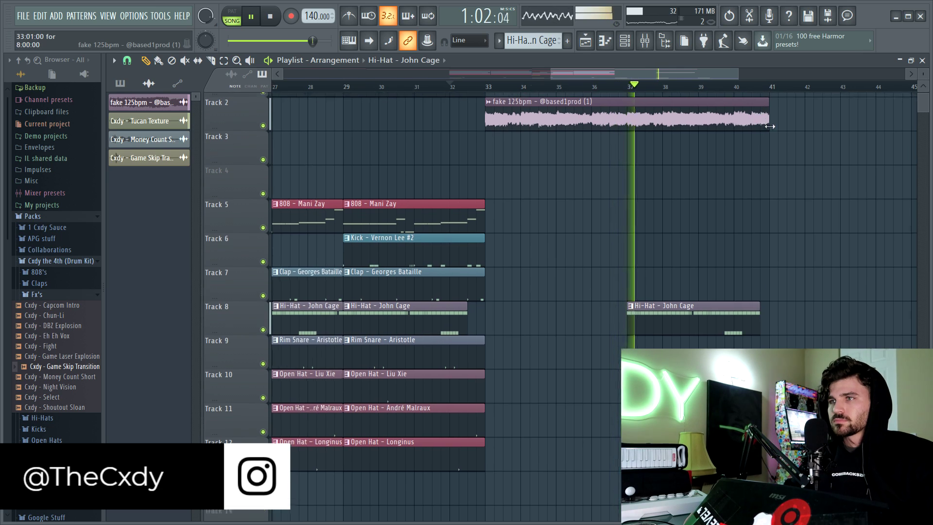
{"action": "scroll", "coordinate": [770, 126], "scroll_direction": "up", "scroll_amount": 1}
- Place a copy of the Cxdy - Game Skip Transition clip just before bar 41 on Track 13 and stop playback
{"action": "scroll", "coordinate": [437, 340], "scroll_direction": "down", "scroll_amount": 2}
{"action": "scroll", "coordinate": [447, 340], "scroll_direction": "down", "scroll_amount": 4}
{"action": "left_click", "coordinate": [496, 376]}
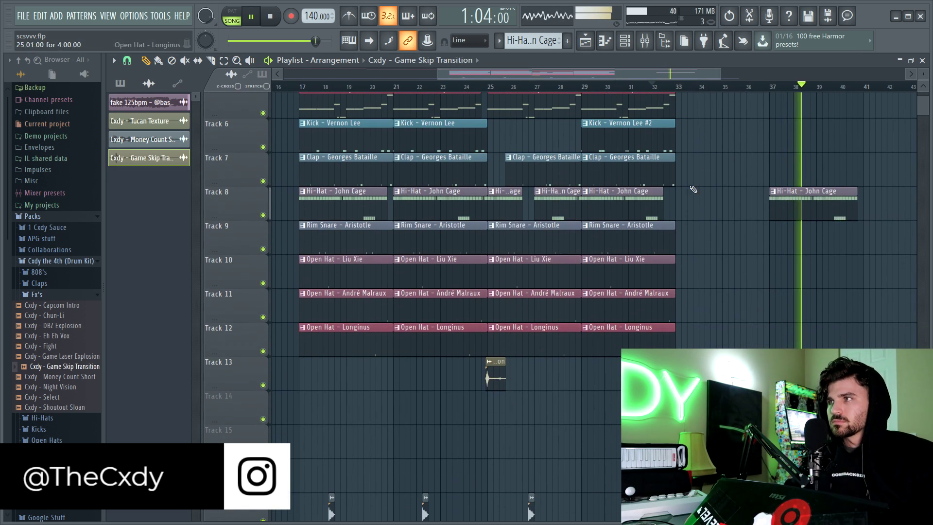
{"action": "scroll", "coordinate": [610, 265], "scroll_direction": "right", "scroll_amount": 5}
{"action": "scroll", "coordinate": [583, 292], "scroll_direction": "up", "scroll_amount": 5}
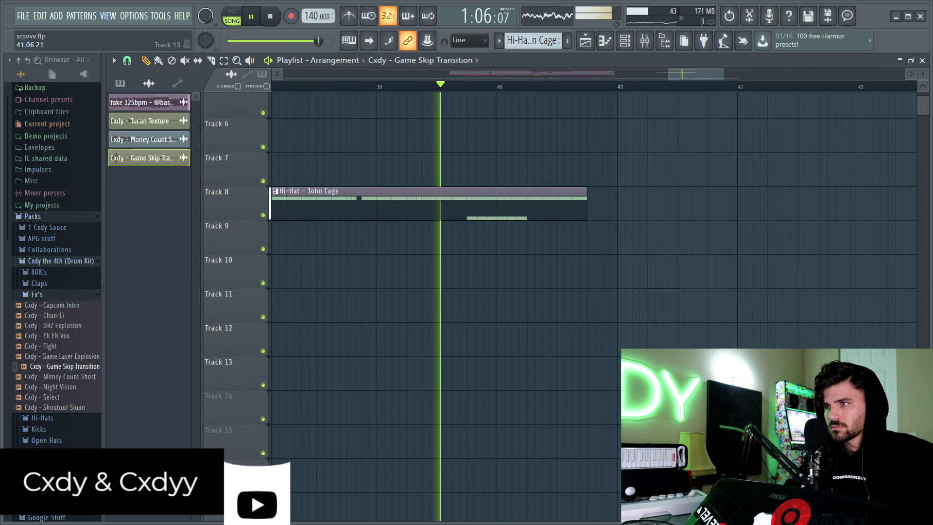
{"action": "left_click", "coordinate": [611, 374]}
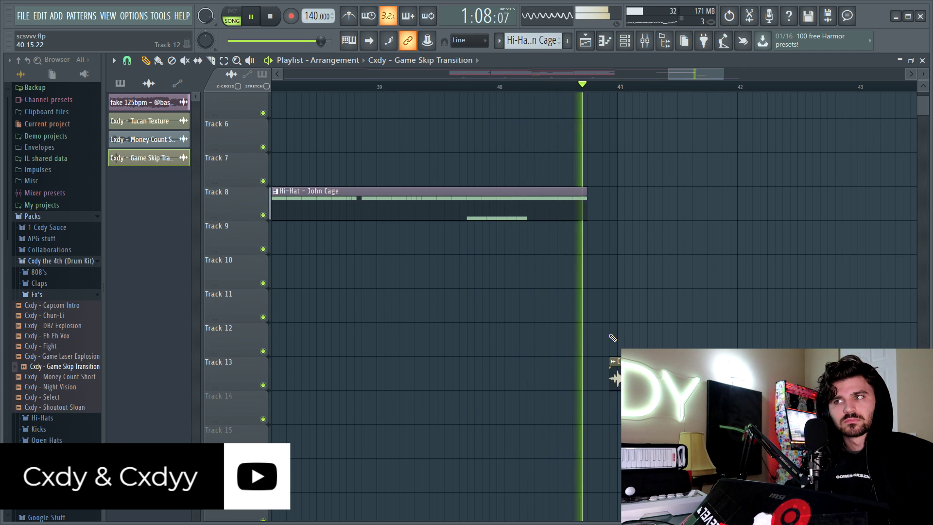
{"action": "key", "text": "space"}
{"action": "scroll", "coordinate": [542, 318], "scroll_direction": "down", "scroll_amount": 3}
{"action": "scroll", "coordinate": [541, 194], "scroll_direction": "up", "scroll_amount": 3}
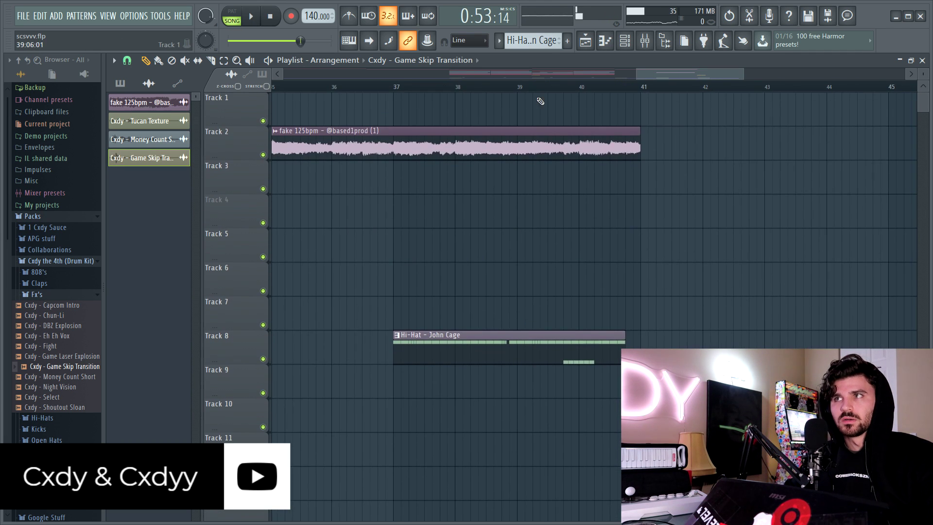
- Duplicate all clips between bars 17 and 33 so that the copied section starts at bar 41
{"action": "scroll", "coordinate": [541, 109], "scroll_direction": "down", "scroll_amount": 8}
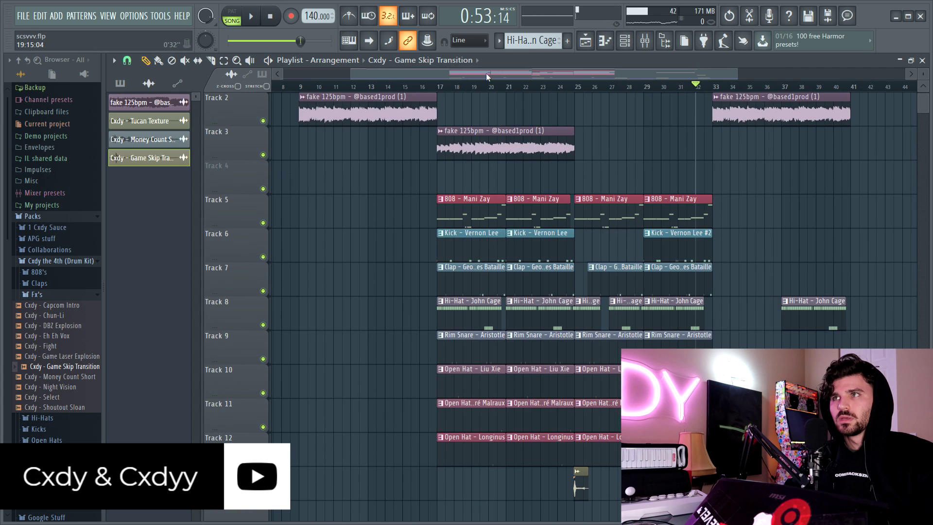
{"action": "scroll", "coordinate": [491, 89], "scroll_direction": "down", "scroll_amount": 5}
{"action": "scroll", "coordinate": [506, 121], "scroll_direction": "up", "scroll_amount": 1}
{"action": "left_click_drag", "start_coordinate": [372, 127], "coordinate": [578, 422]}
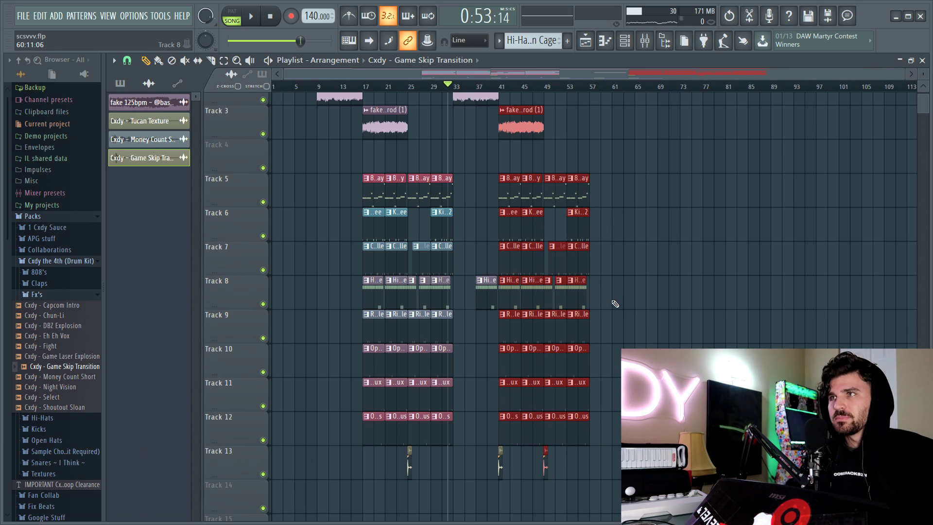
{"action": "left_click", "coordinate": [589, 473]}
{"action": "scroll", "coordinate": [625, 315], "scroll_direction": "down", "scroll_amount": 6}
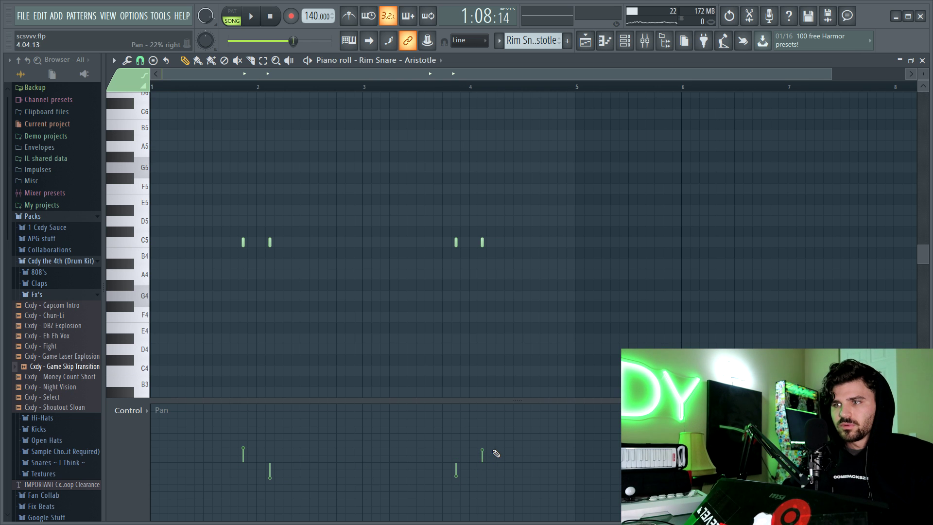
- Return from the Rim Snare - Aristotle piano roll to the playlist and review the arrangement from bar 1 to bar 57
{"action": "key", "text": "F9"}
{"action": "key", "text": "F9"}
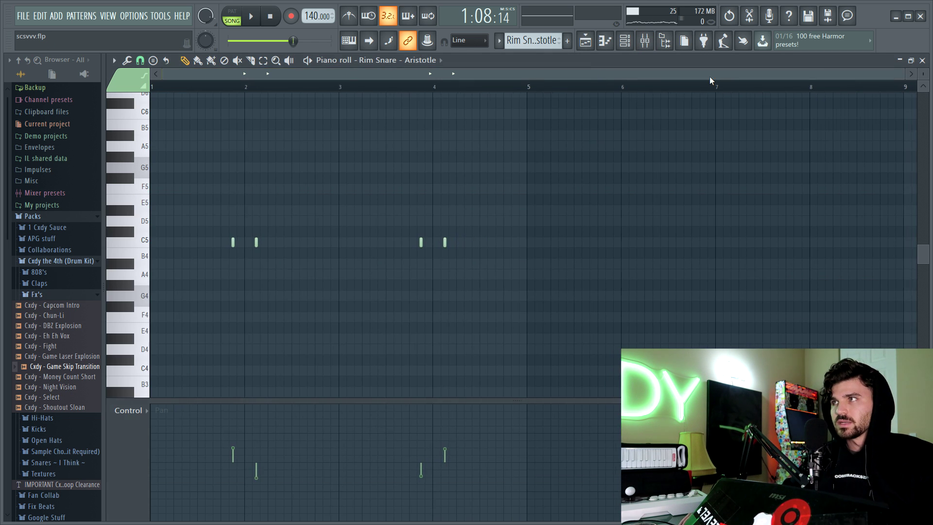
{"action": "key", "text": "F5"}
{"action": "left_click_drag", "start_coordinate": [695, 74], "coordinate": [668, 98]}
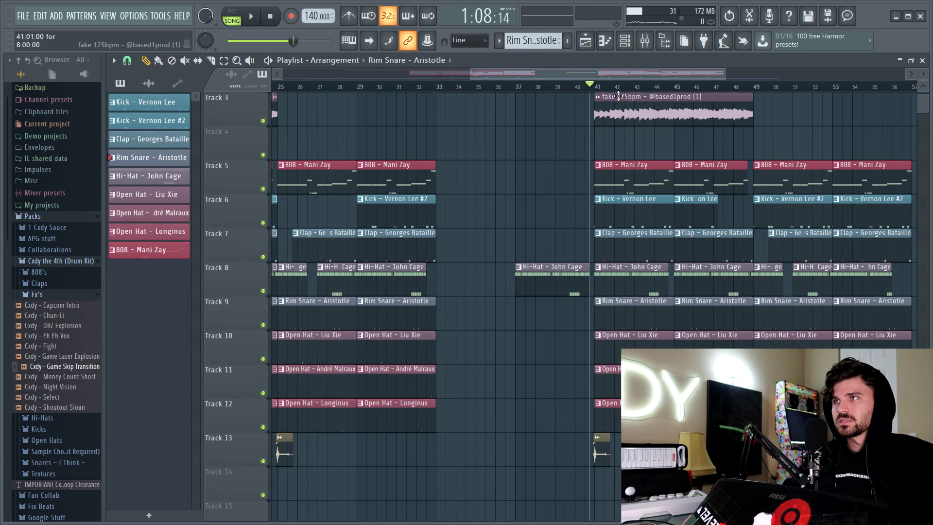
{"action": "scroll", "coordinate": [618, 97], "scroll_direction": "up", "scroll_amount": 1}
{"action": "left_click_drag", "start_coordinate": [599, 75], "coordinate": [549, 78]}
{"action": "scroll", "coordinate": [733, 194], "scroll_direction": "up", "scroll_amount": 1}
{"action": "scroll", "coordinate": [614, 152], "scroll_direction": "down", "scroll_amount": 2}
{"action": "scroll", "coordinate": [613, 153], "scroll_direction": "up", "scroll_amount": 2}
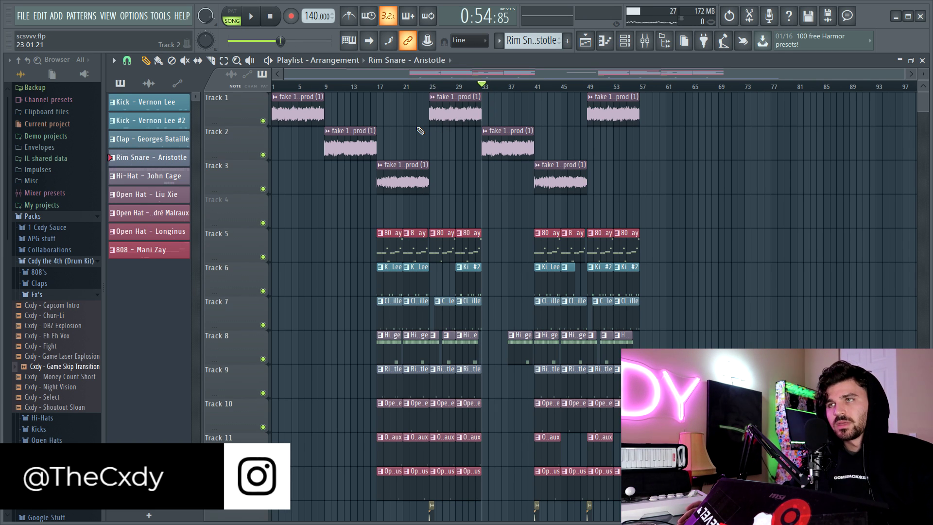
{"action": "key", "text": "space"}
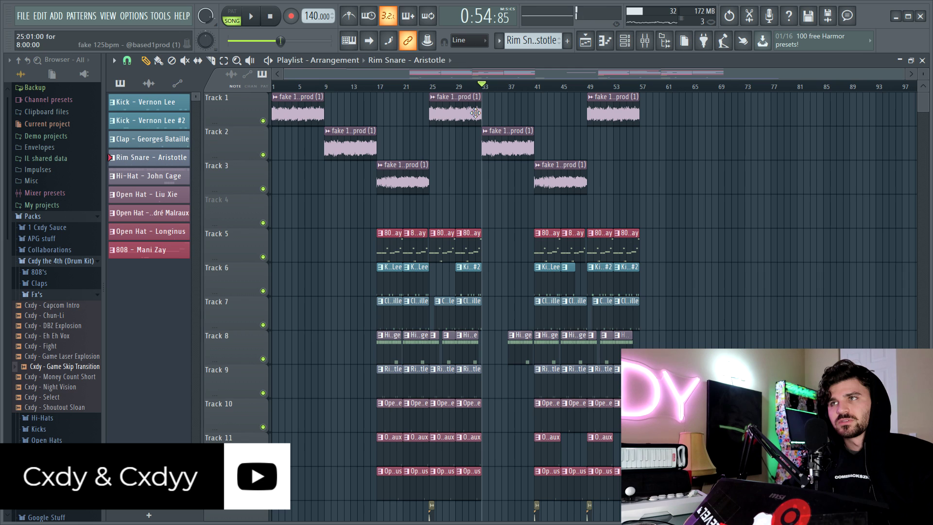
- Open the mixer, select Insert 1 and fit the mixer window so the Master track and the effect slots are fully in view
{"action": "left_click", "coordinate": [644, 44]}
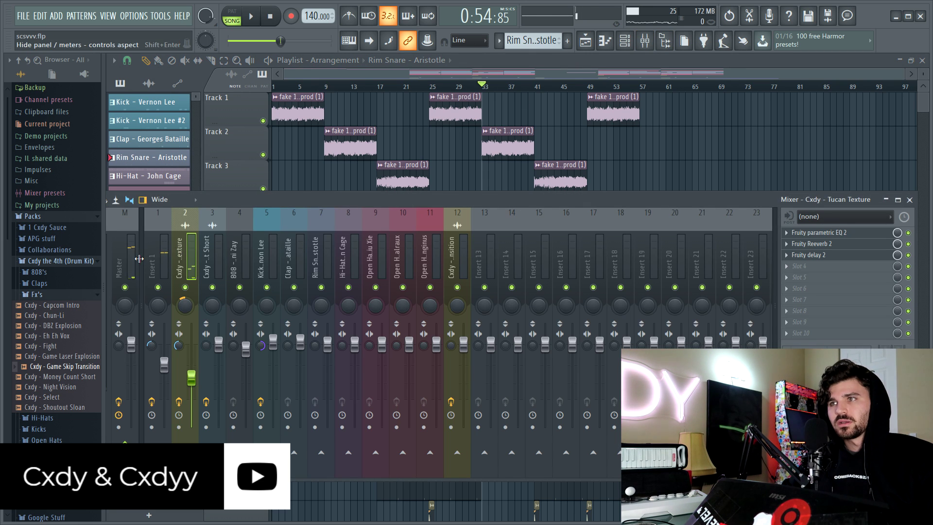
{"action": "scroll", "coordinate": [139, 258], "scroll_direction": "down", "scroll_amount": 2}
{"action": "left_click", "coordinate": [162, 261]}
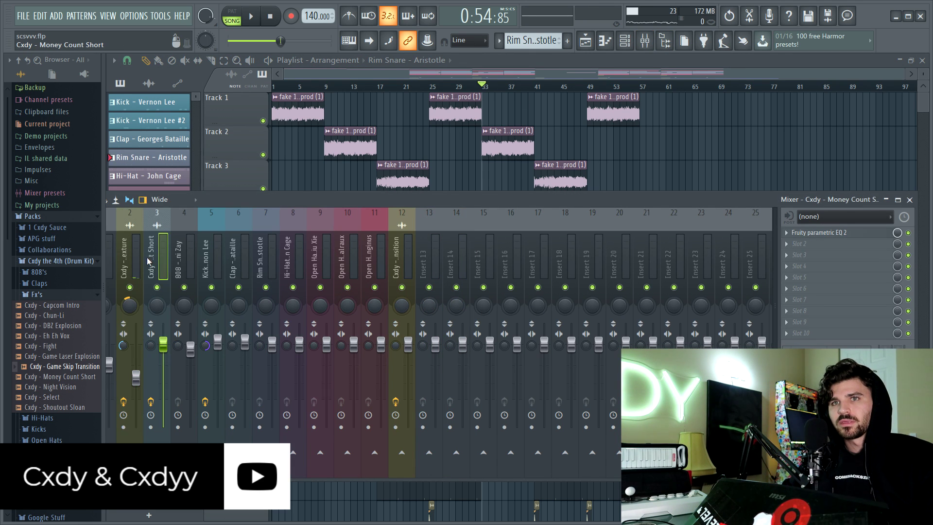
{"action": "left_click", "coordinate": [109, 275]}
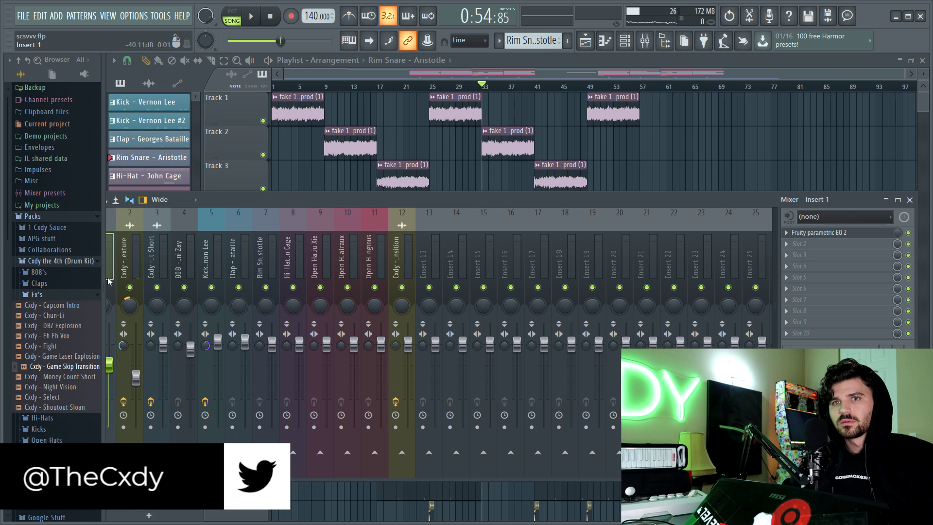
{"action": "left_click", "coordinate": [181, 199]}
{"action": "left_click_drag", "start_coordinate": [223, 201], "coordinate": [249, 194]}
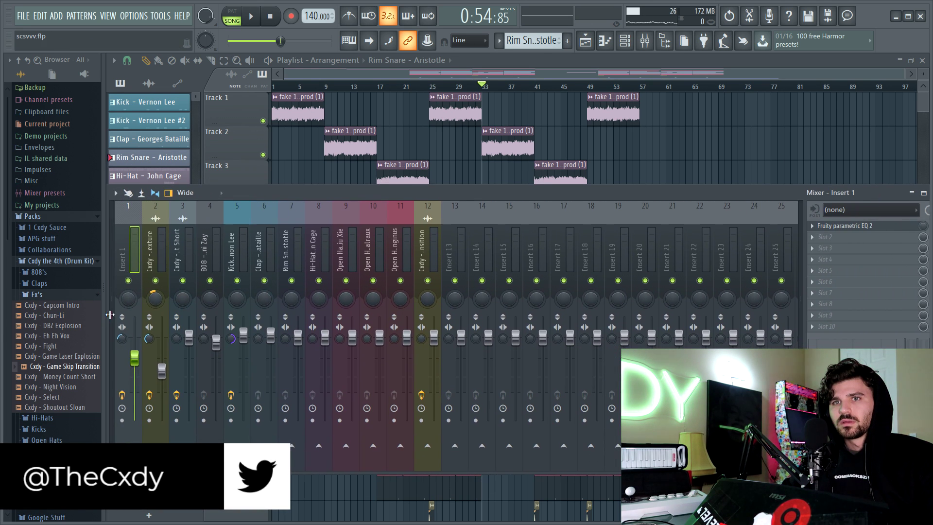
{"action": "left_click", "coordinate": [112, 301]}
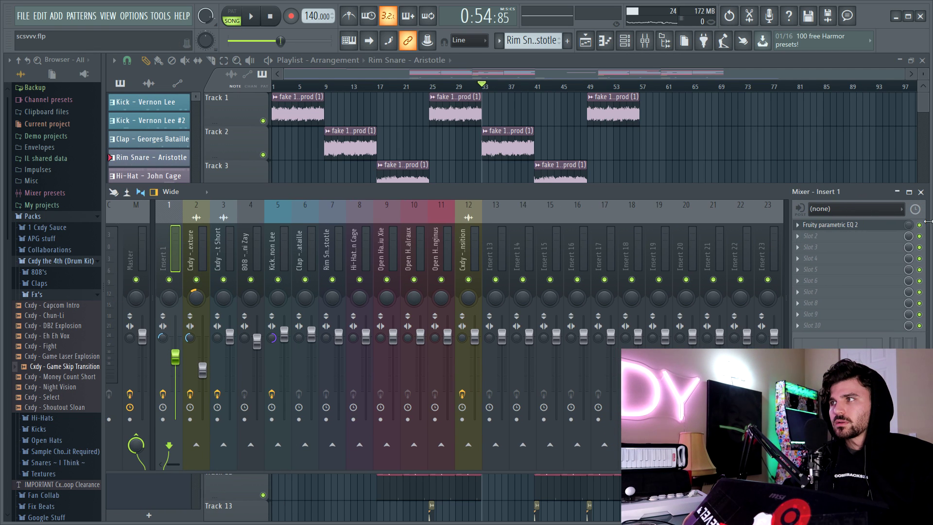
{"action": "left_click_drag", "start_coordinate": [919, 221], "coordinate": [896, 217]}
{"action": "left_click_drag", "start_coordinate": [657, 188], "coordinate": [672, 189]}
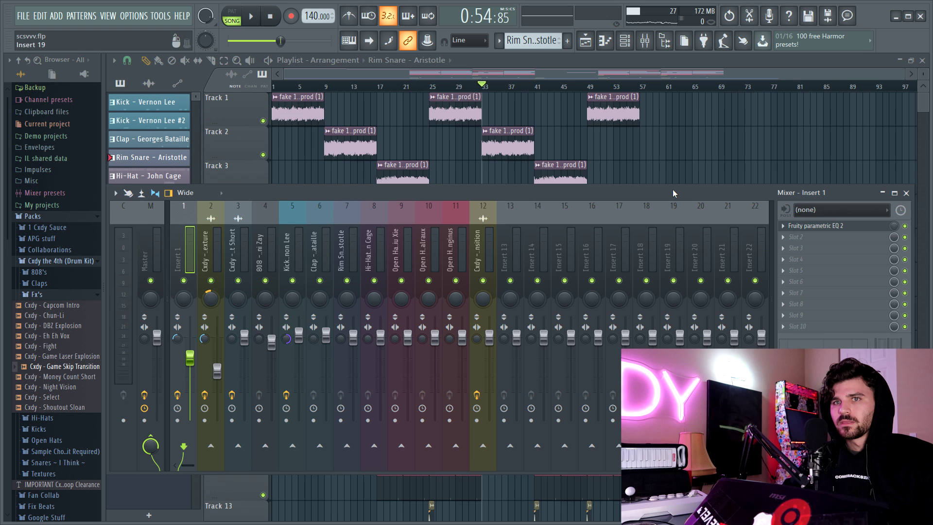
- Load HalfTime into effect slot 2 of Insert 1 and create an automation clip for its mix level
{"action": "key", "text": "space"}
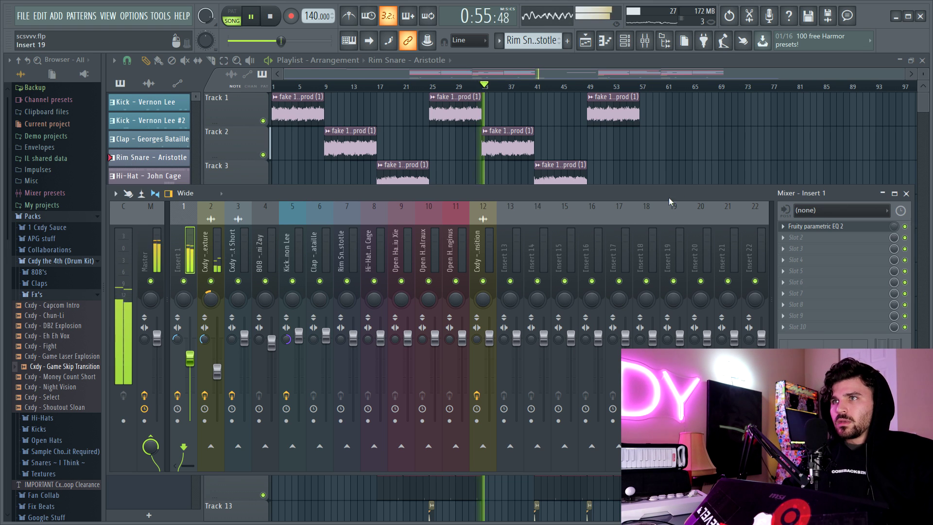
{"action": "left_click", "coordinate": [795, 237]}
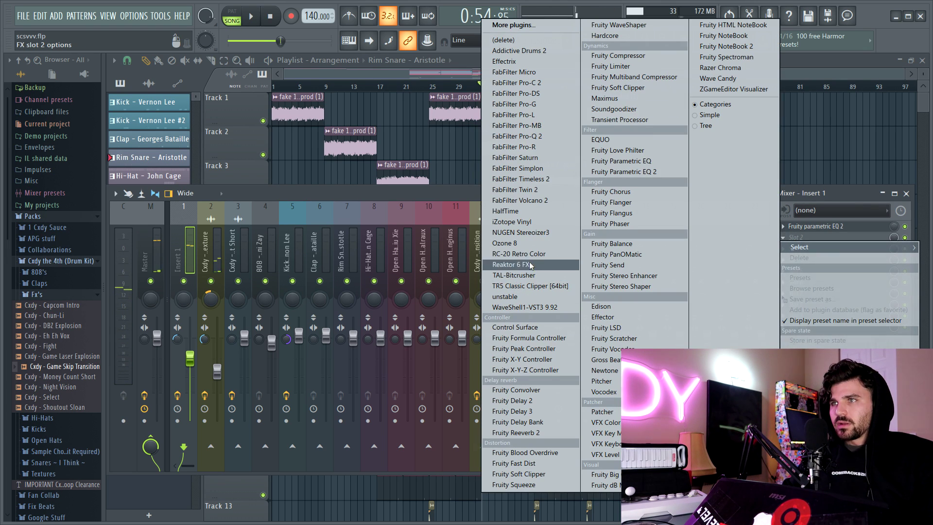
{"action": "left_click", "coordinate": [526, 211]}
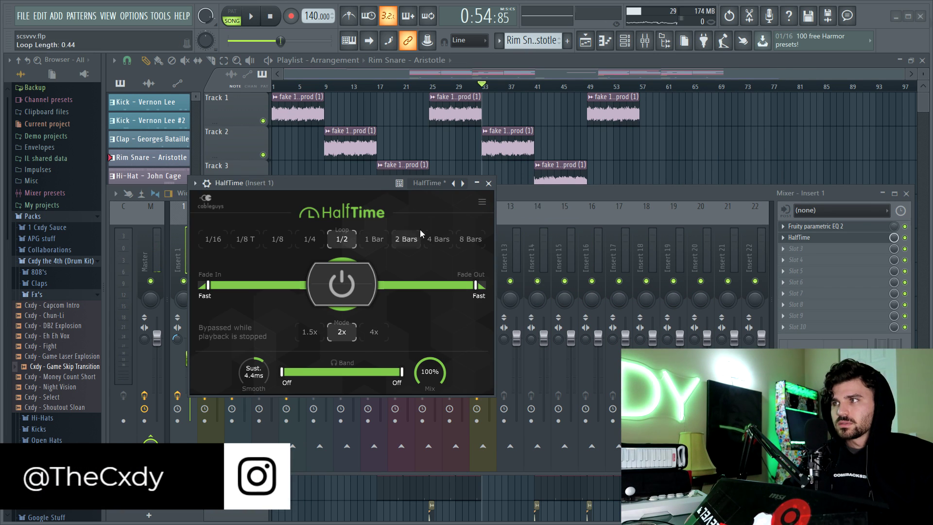
{"action": "right_click", "coordinate": [893, 238]}
{"action": "left_click", "coordinate": [891, 312]}
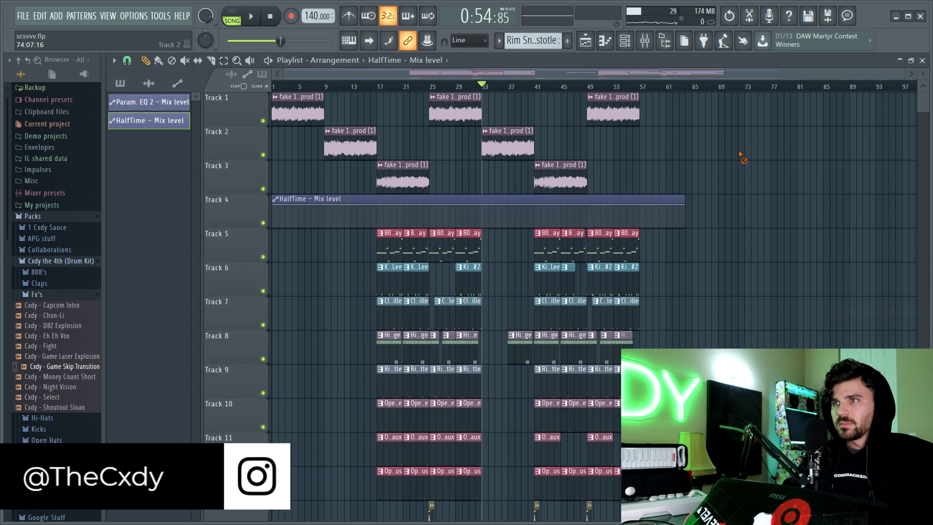
- Shape the HalfTime mix level automation to stay at zero until bar 33, jump to full, and curve down to zero at bar 41
{"action": "right_click", "coordinate": [484, 157]}
{"action": "right_click", "coordinate": [488, 155]}
{"action": "left_click_drag", "start_coordinate": [488, 147], "coordinate": [483, 132]}
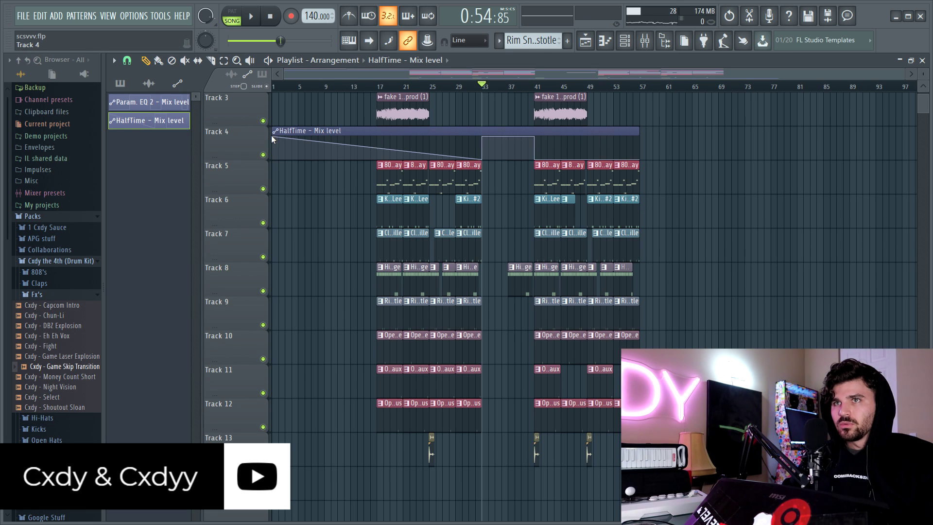
{"action": "left_click_drag", "start_coordinate": [276, 140], "coordinate": [348, 188]}
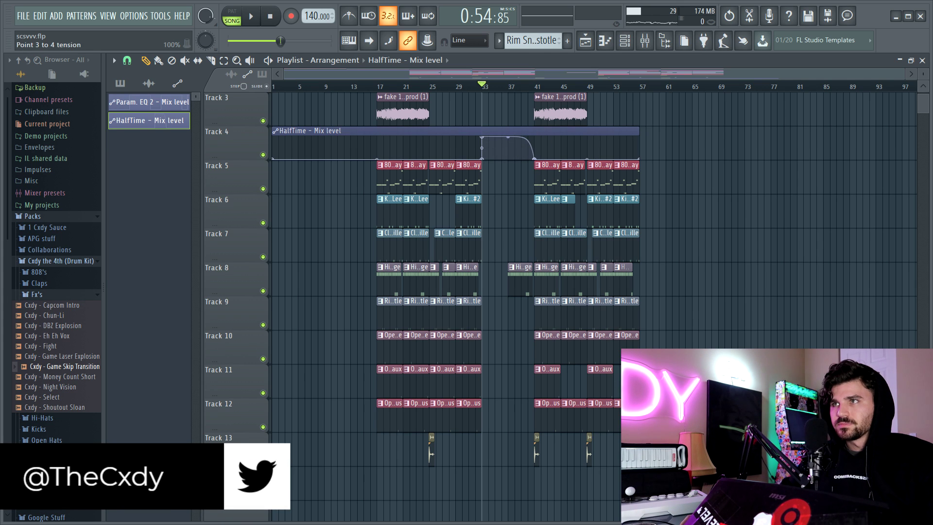
- Play the section from bar 33 and check the HalfTime settings on Insert 1
{"action": "key", "text": "space"}
{"action": "scroll", "coordinate": [559, 158], "scroll_direction": "up", "scroll_amount": 2}
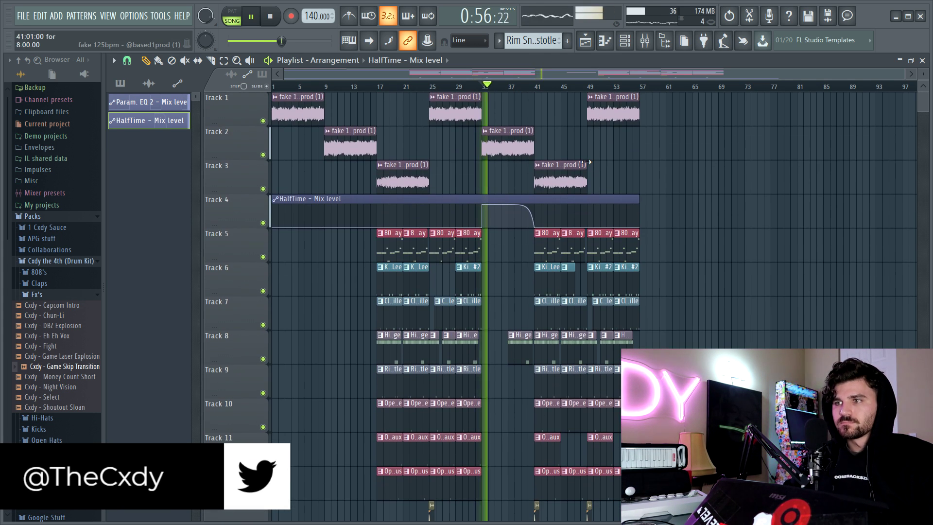
{"action": "left_click", "coordinate": [662, 43]}
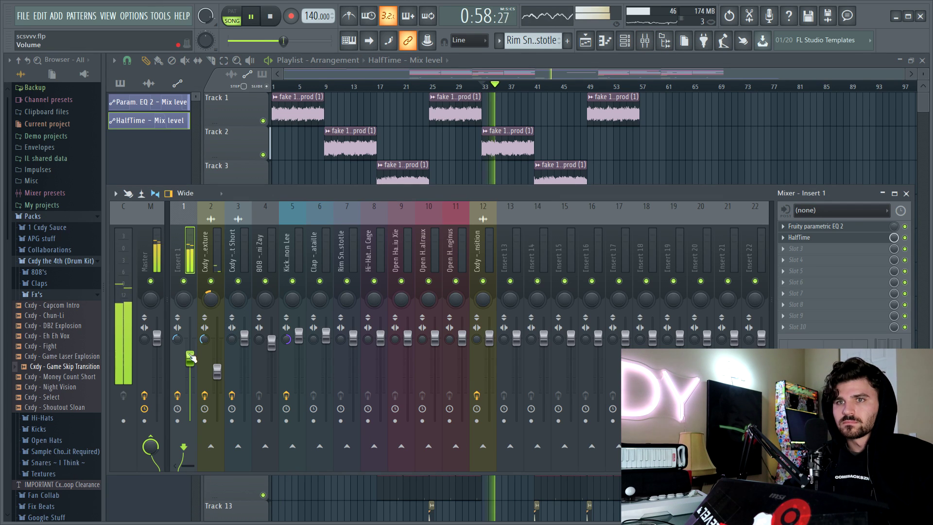
{"action": "left_click", "coordinate": [830, 240]}
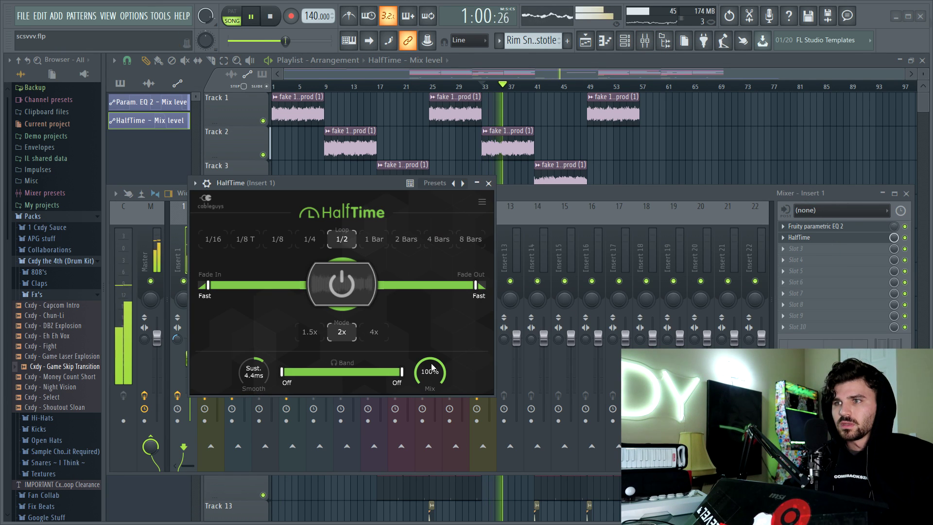
{"action": "right_click", "coordinate": [711, 177]}
{"action": "key", "text": "space"}
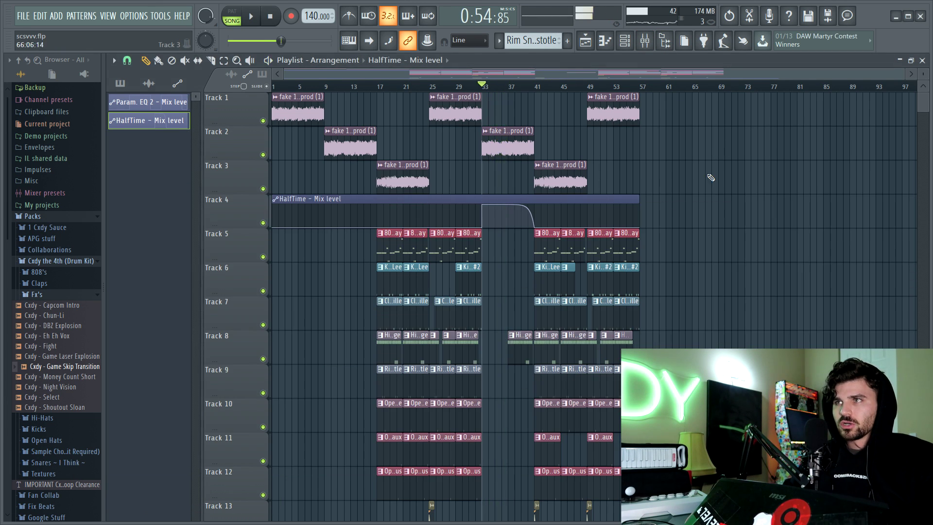
- Set HalfTime on Insert 1 to a 1/4 loop and a 50% mix, auditioning the section from bar 33
{"action": "left_click", "coordinate": [650, 44]}
{"action": "left_click", "coordinate": [820, 242]}
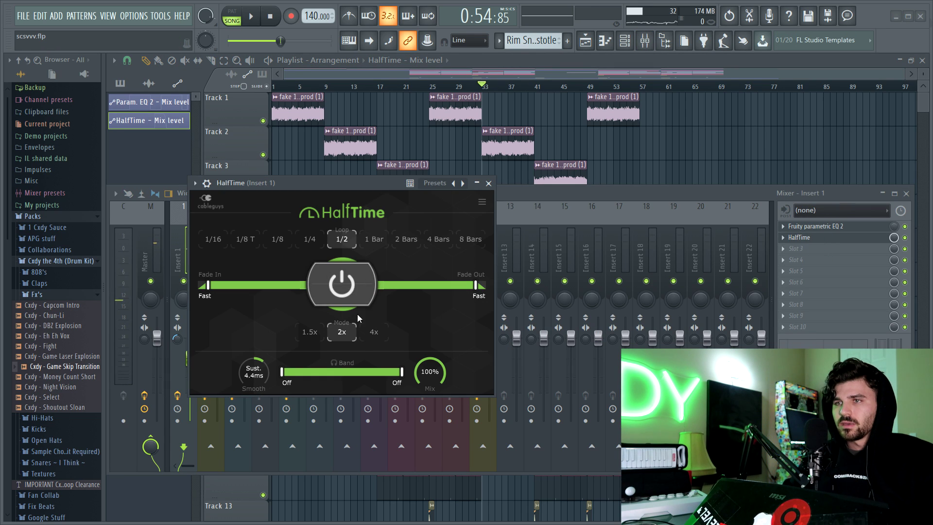
{"action": "left_click", "coordinate": [337, 241]}
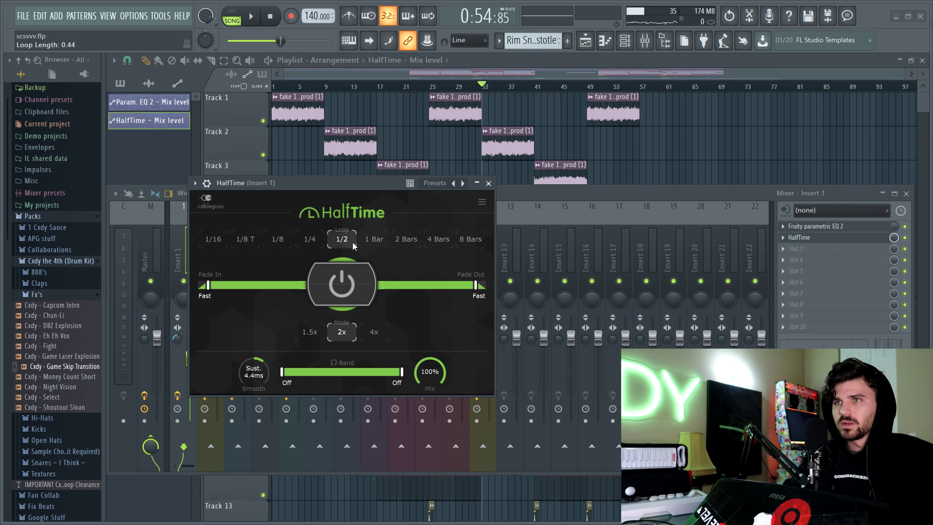
{"action": "left_click", "coordinate": [756, 153]}
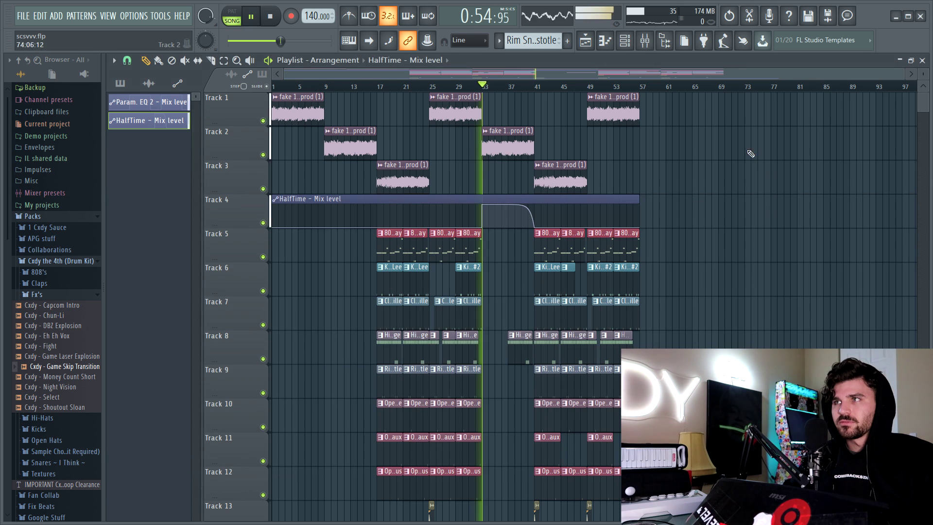
{"action": "left_click", "coordinate": [645, 40]}
{"action": "left_click", "coordinate": [811, 242]}
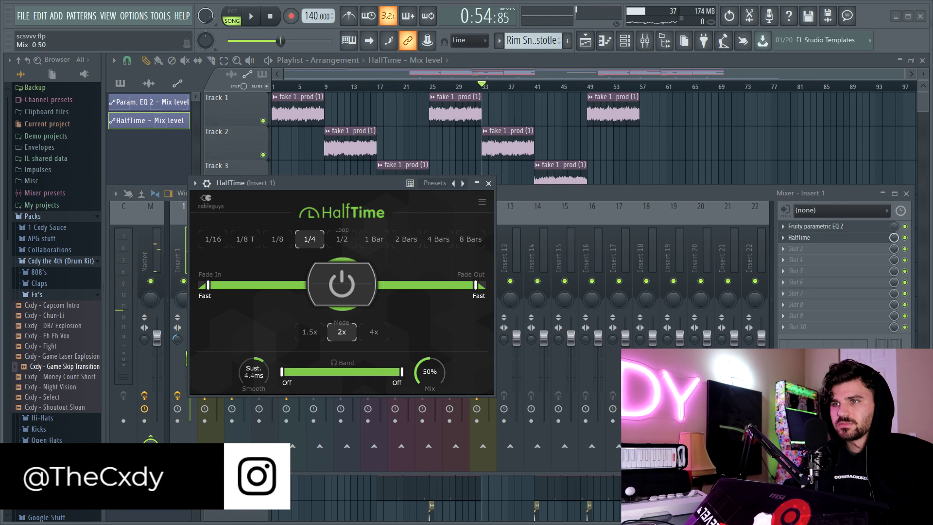
{"action": "left_click", "coordinate": [656, 144]}
{"action": "key", "text": "space"}
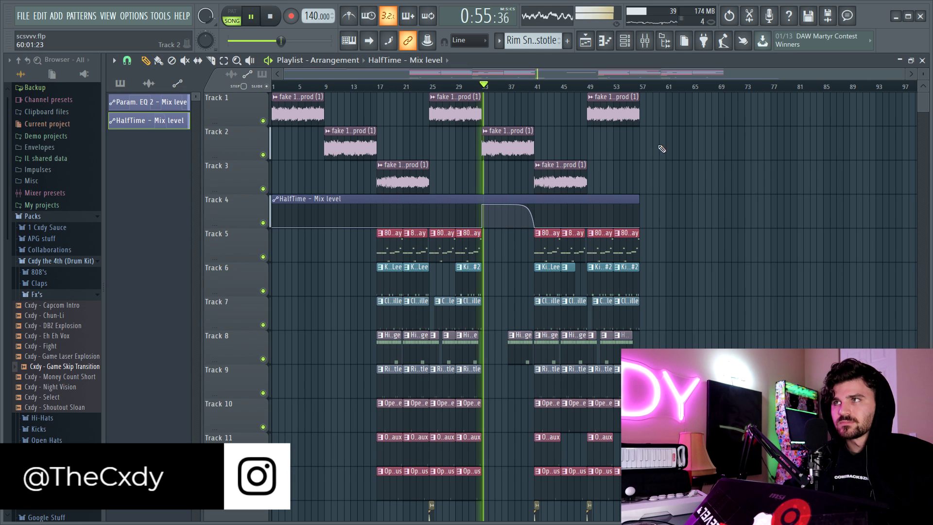
- Set the HalfTime mix to 25% and its smoothing to Swell 148ms while playing from bar 33 into the section at bar 41
{"action": "left_click", "coordinate": [645, 42]}
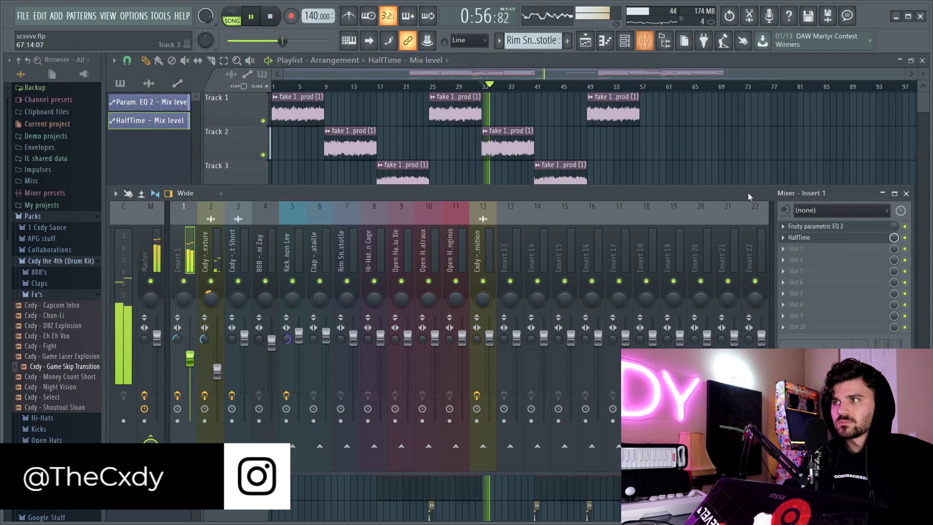
{"action": "left_click", "coordinate": [801, 237]}
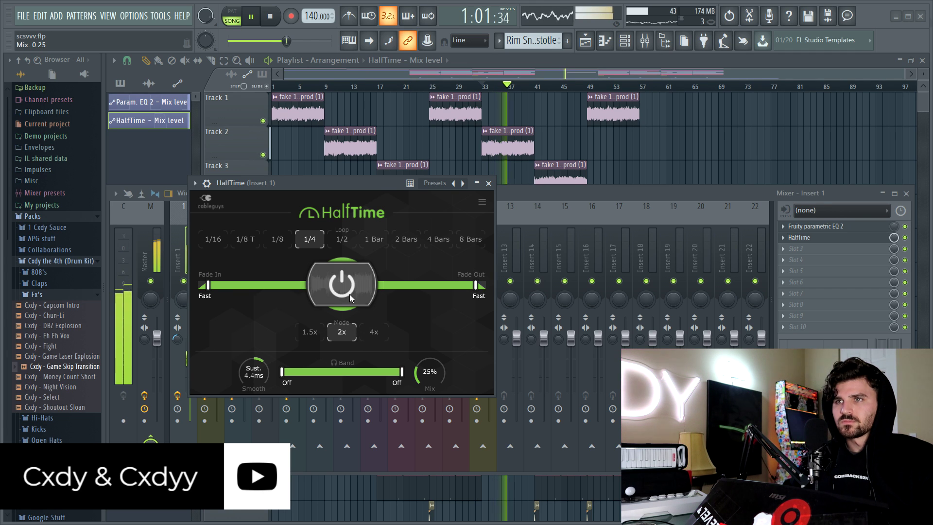
{"action": "left_click_drag", "start_coordinate": [261, 356], "coordinate": [261, 320]}
{"action": "left_click_drag", "start_coordinate": [253, 371], "coordinate": [255, 383]}
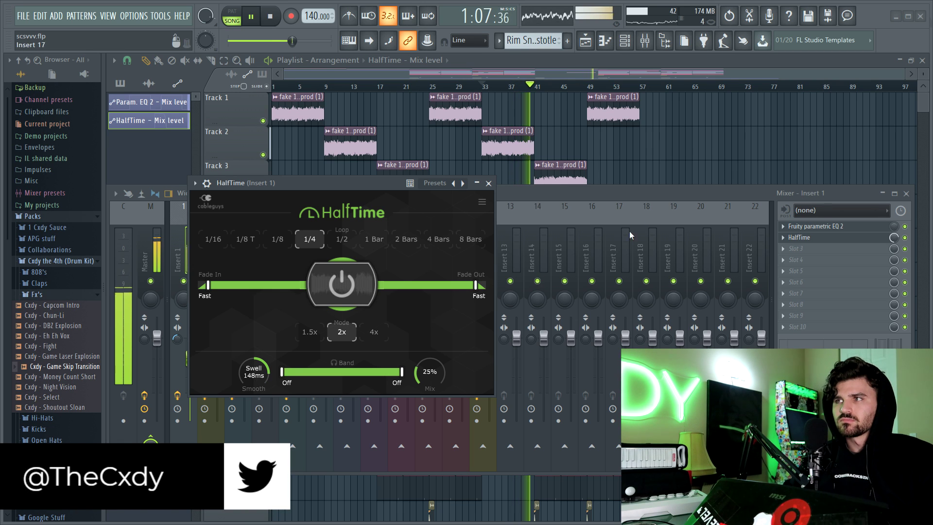
{"action": "right_click", "coordinate": [680, 171]}
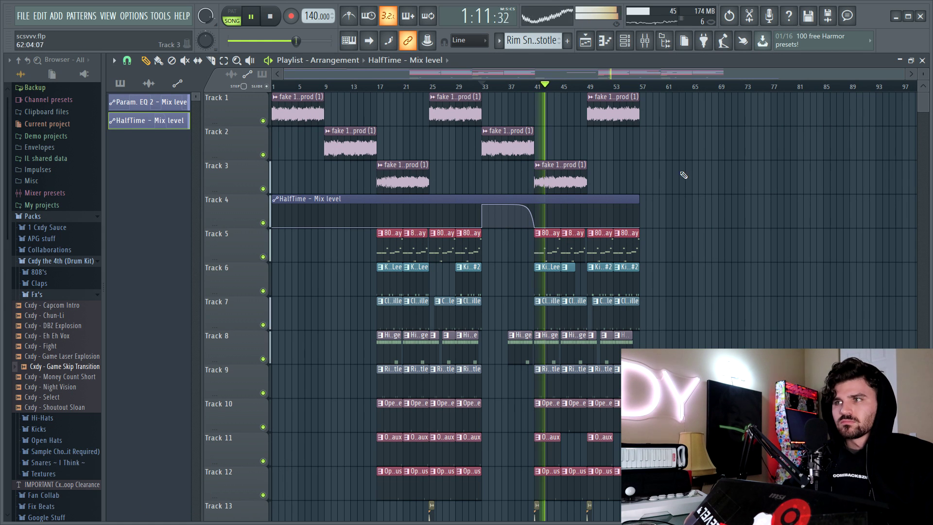
{"action": "key", "text": "space"}
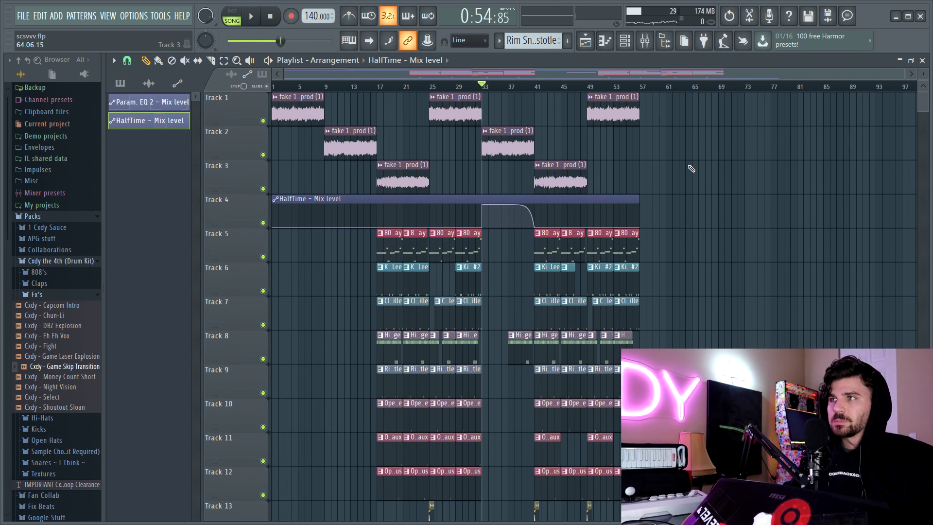
{"action": "scroll", "coordinate": [603, 77], "scroll_direction": "down", "scroll_amount": 1}
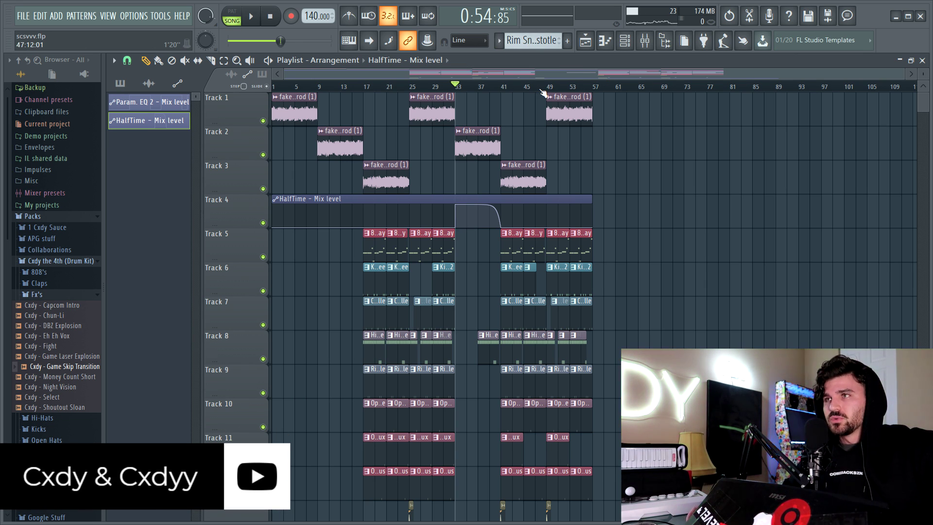
{"action": "scroll", "coordinate": [543, 92], "scroll_direction": "up", "scroll_amount": 2}
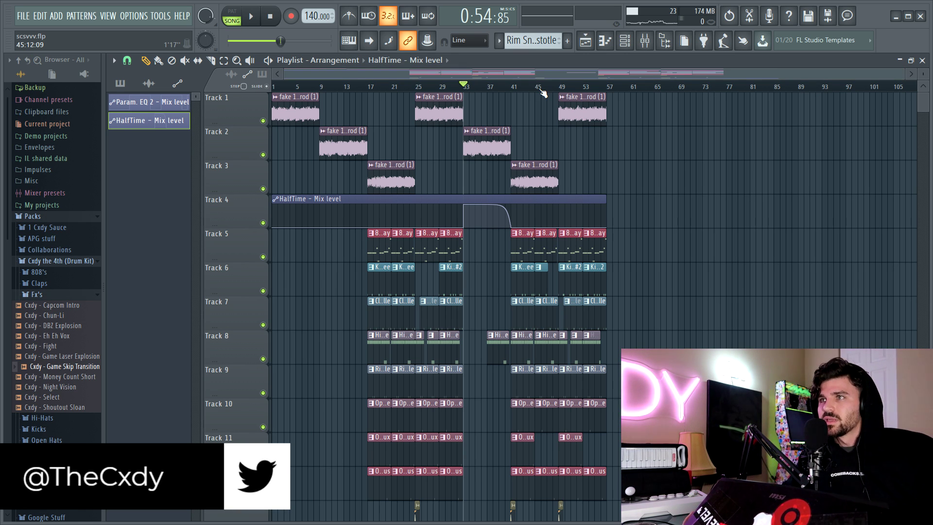
- Set the melody loop sample's time-stretching mode to Auto and close its channel settings
{"action": "scroll", "coordinate": [531, 90], "scroll_direction": "up", "scroll_amount": 2}
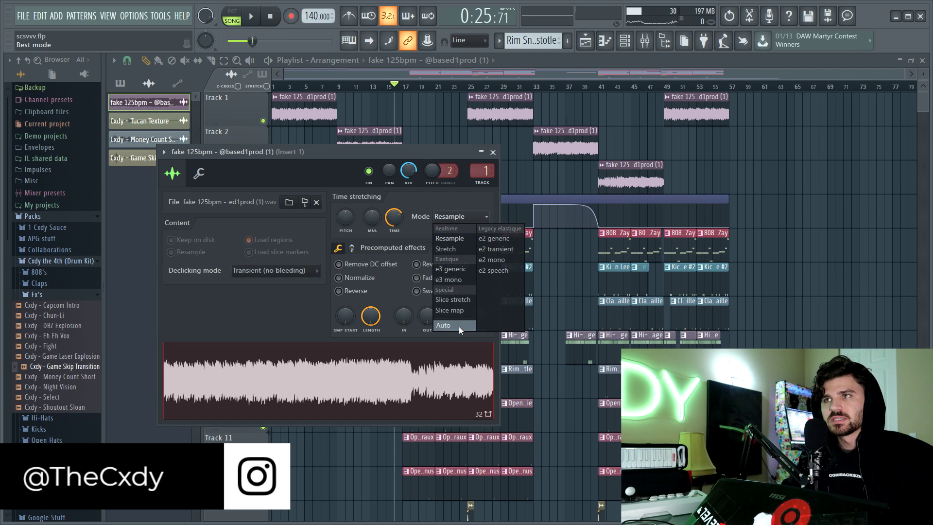
{"action": "left_click", "coordinate": [458, 326]}
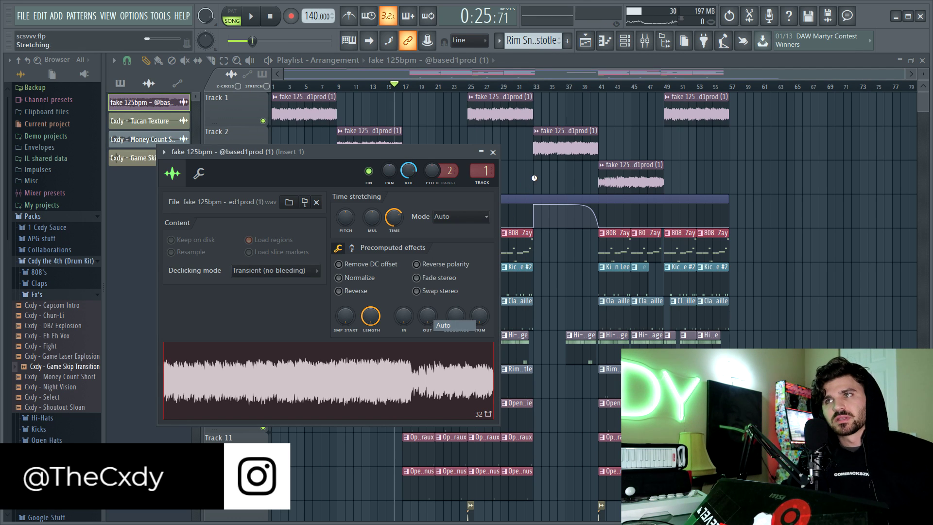
{"action": "left_click", "coordinate": [493, 151]}
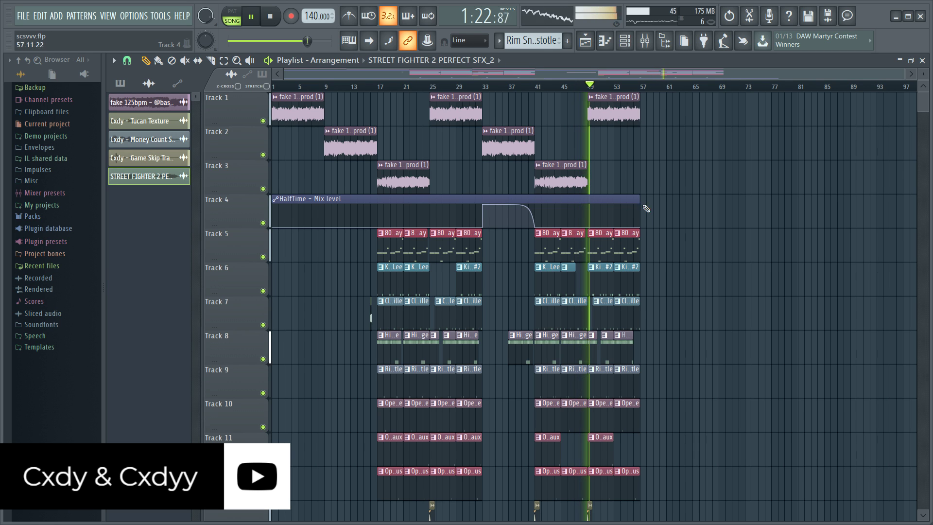
- Extend the HalfTime mix level automation clip on Track 4 to about bar 59, and stop the song playback
{"action": "left_click_drag", "start_coordinate": [640, 198], "coordinate": [654, 199]}
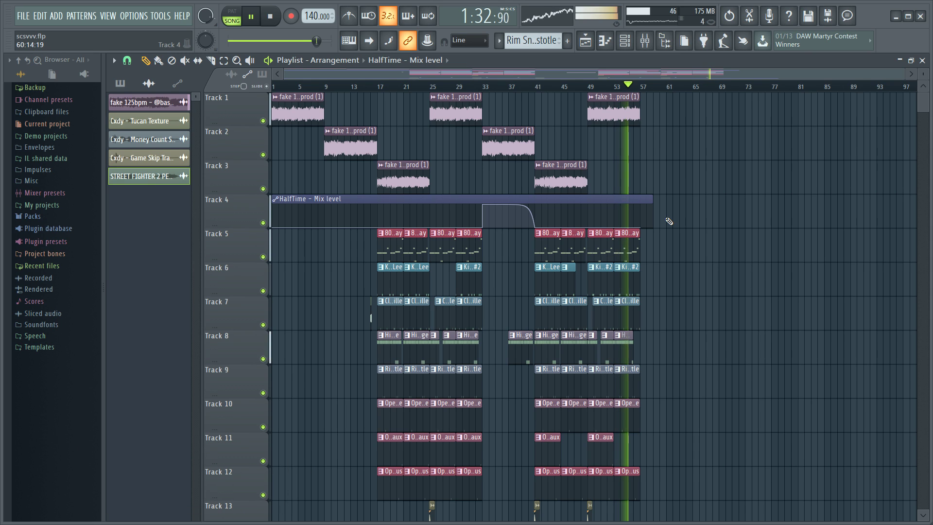
{"action": "left_click", "coordinate": [561, 182]}
{"action": "key", "text": "space"}
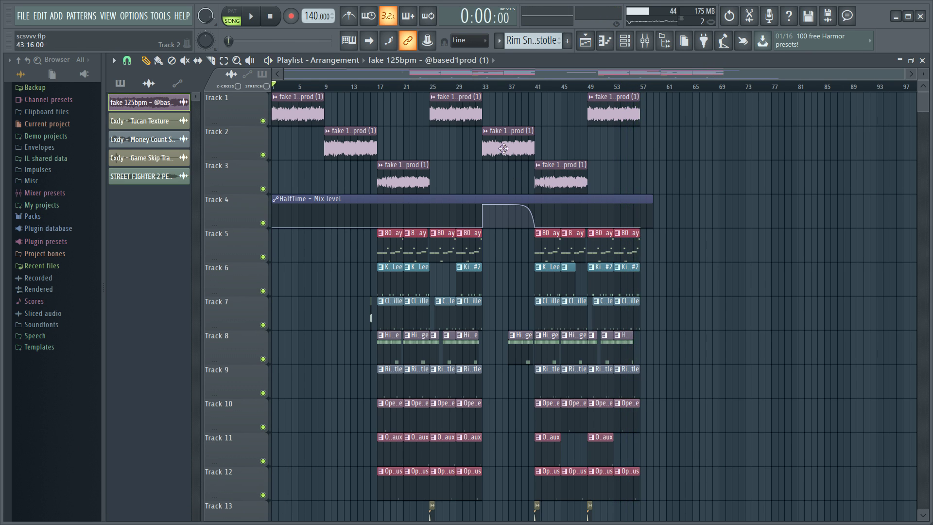
{"action": "left_click", "coordinate": [908, 16]}
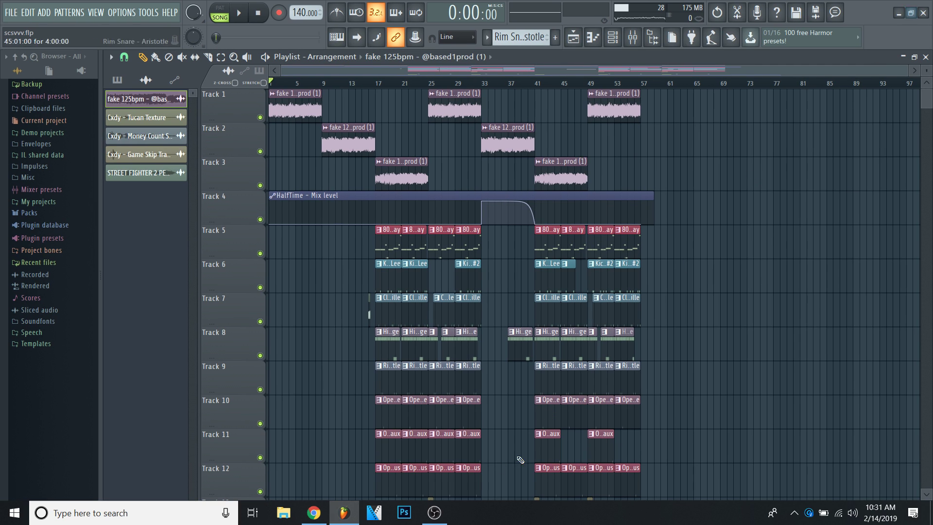